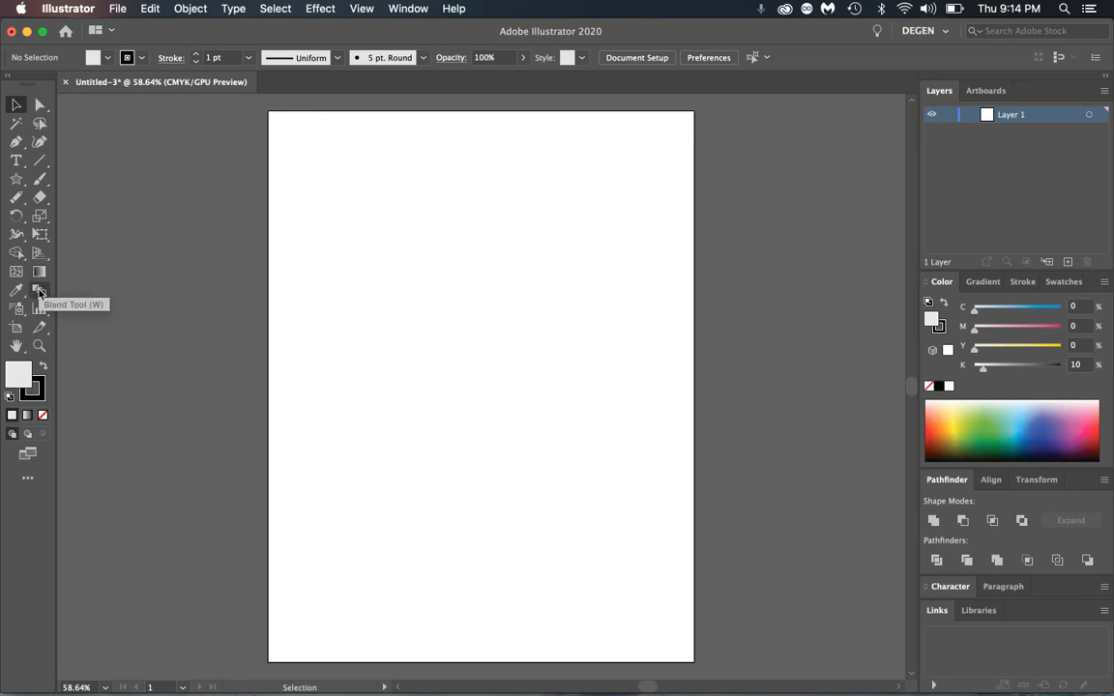
- Draw an eight-pointed star near the artboard's upper-left corner and remove its stroke
click(16, 182)
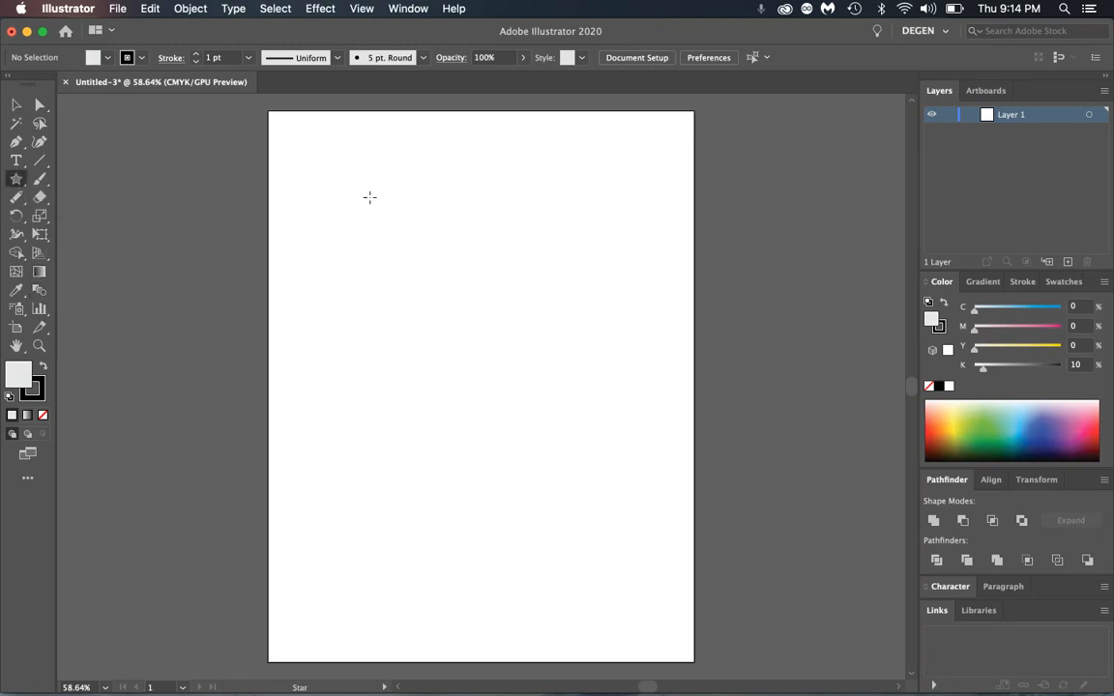
drag(351, 190, 384, 220)
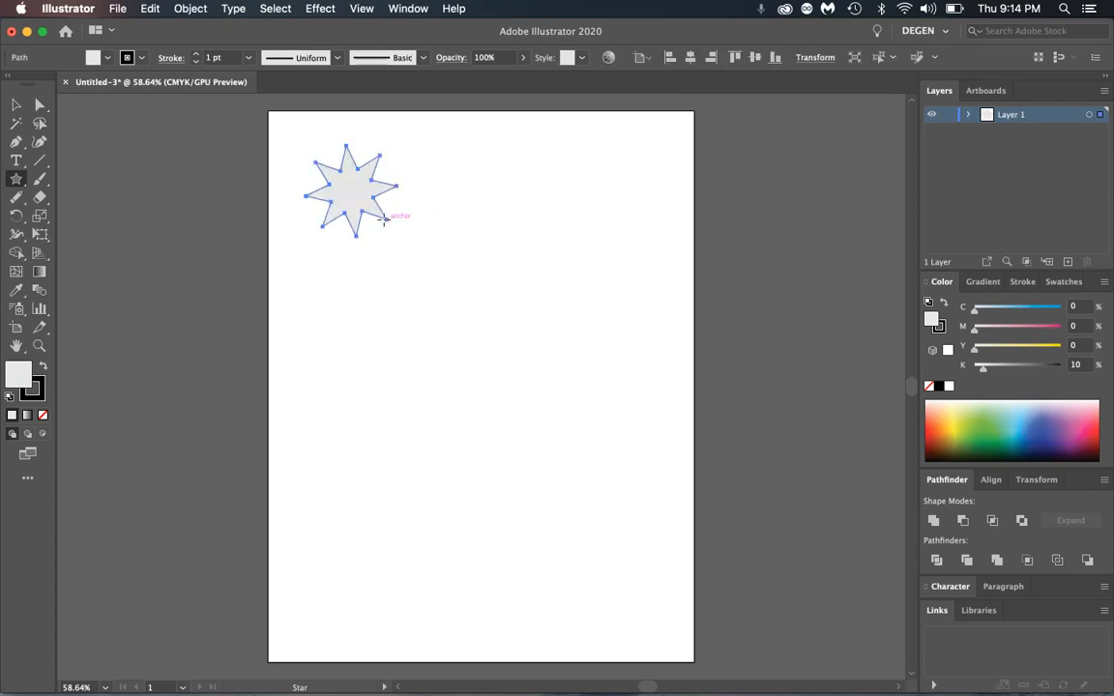
click(36, 386)
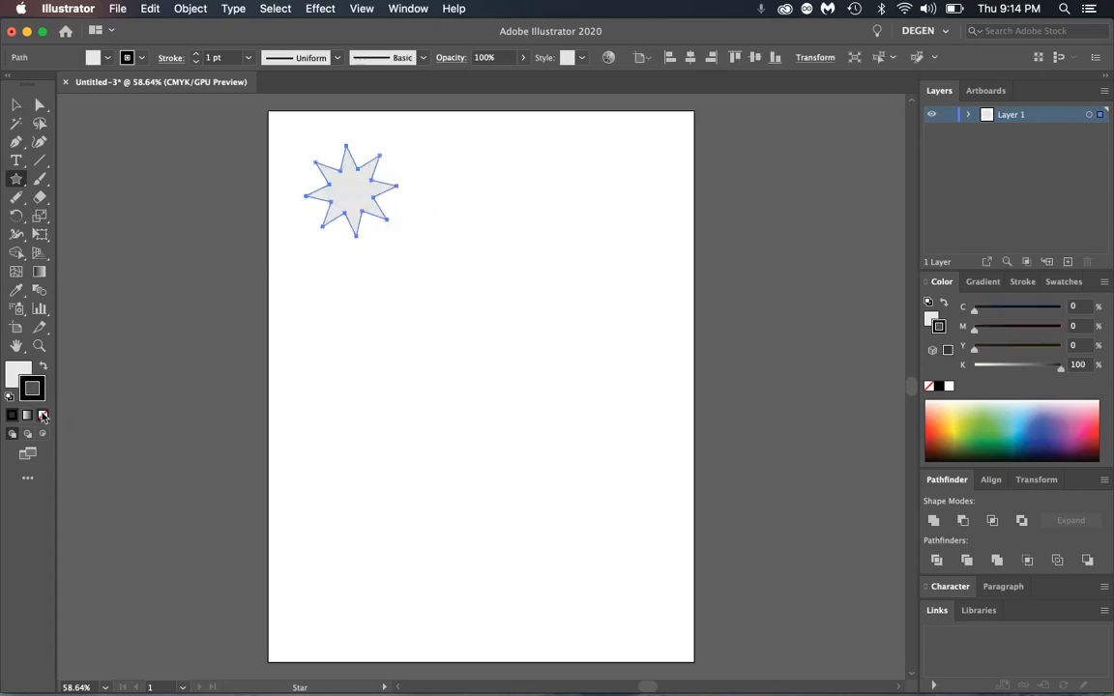
click(43, 415)
- Fill the star with the blue colour 1680D6
click(19, 375)
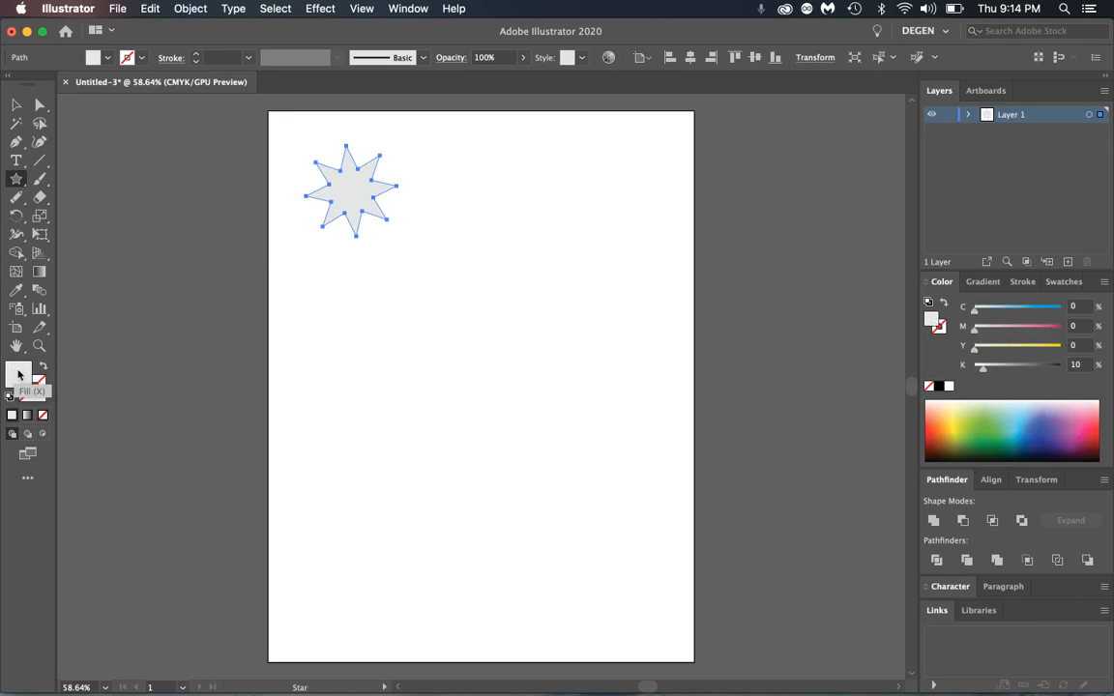
double_click(19, 375)
click(501, 220)
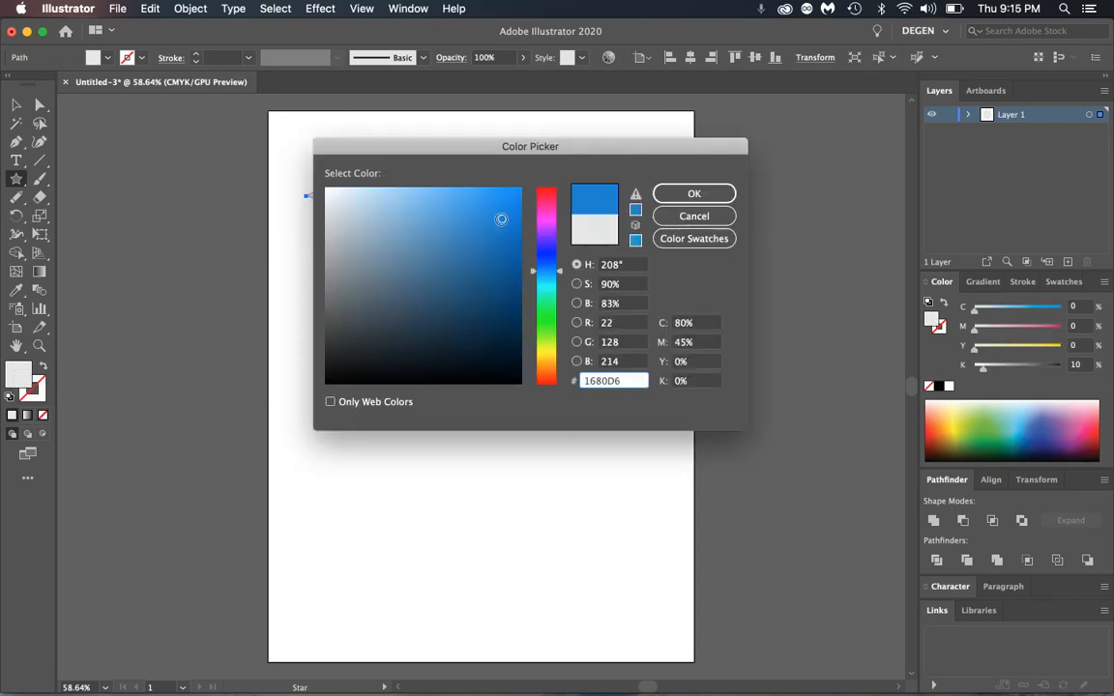
click(693, 194)
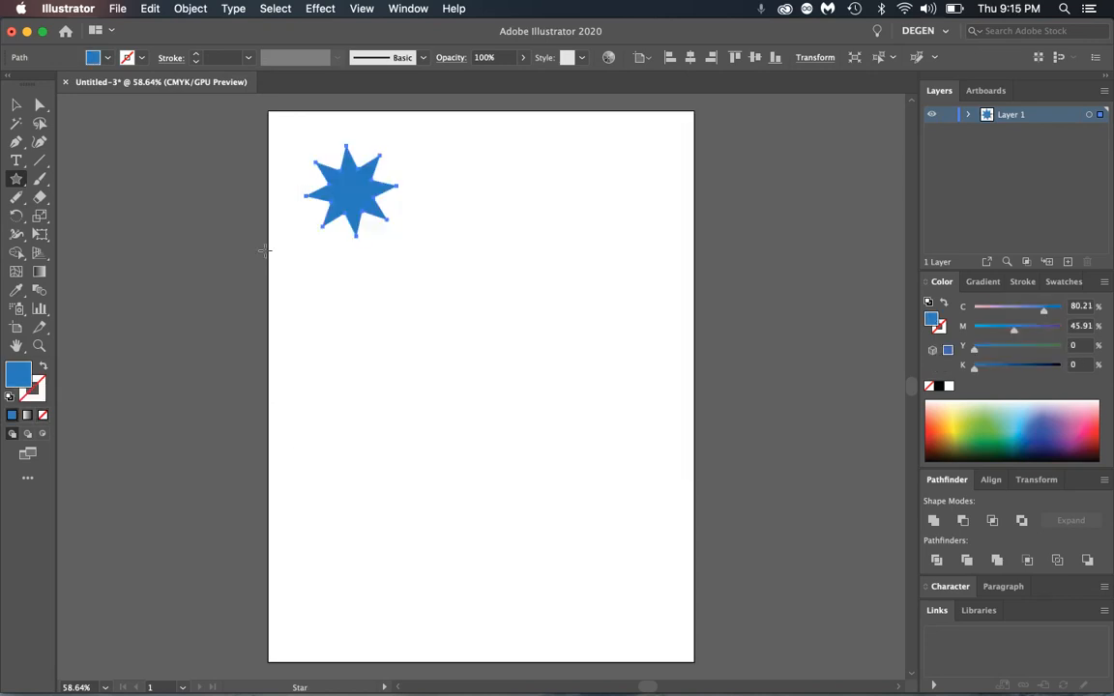
- Draw a nearly circular ellipse below and to the right of the star, about the same size as the star
click(17, 178)
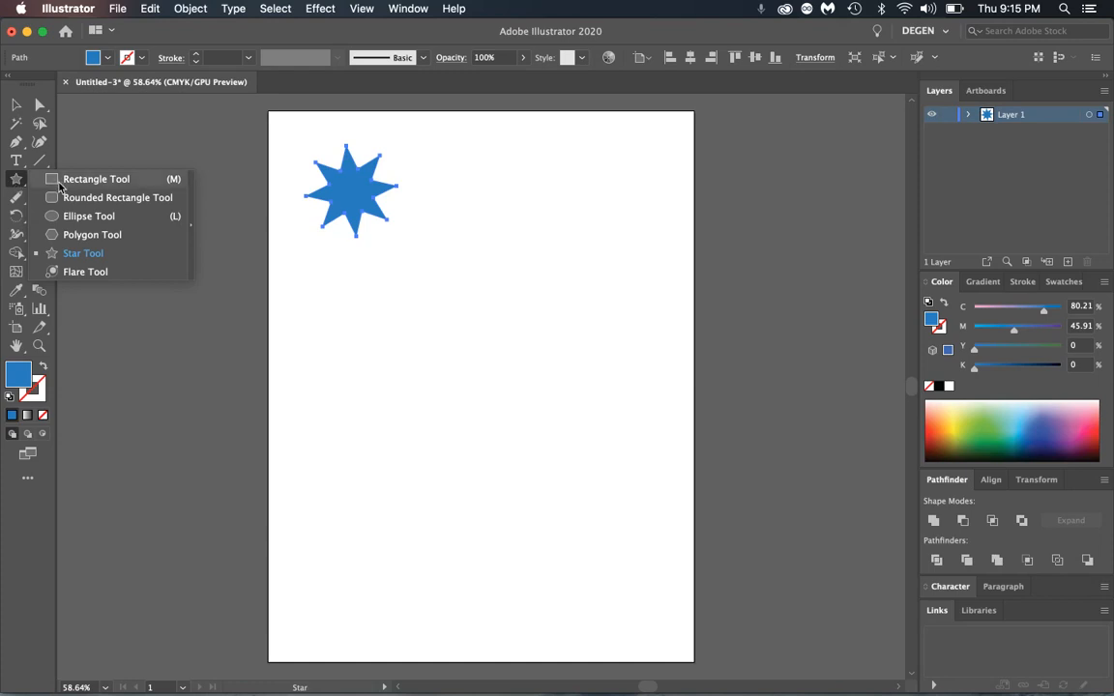
click(64, 216)
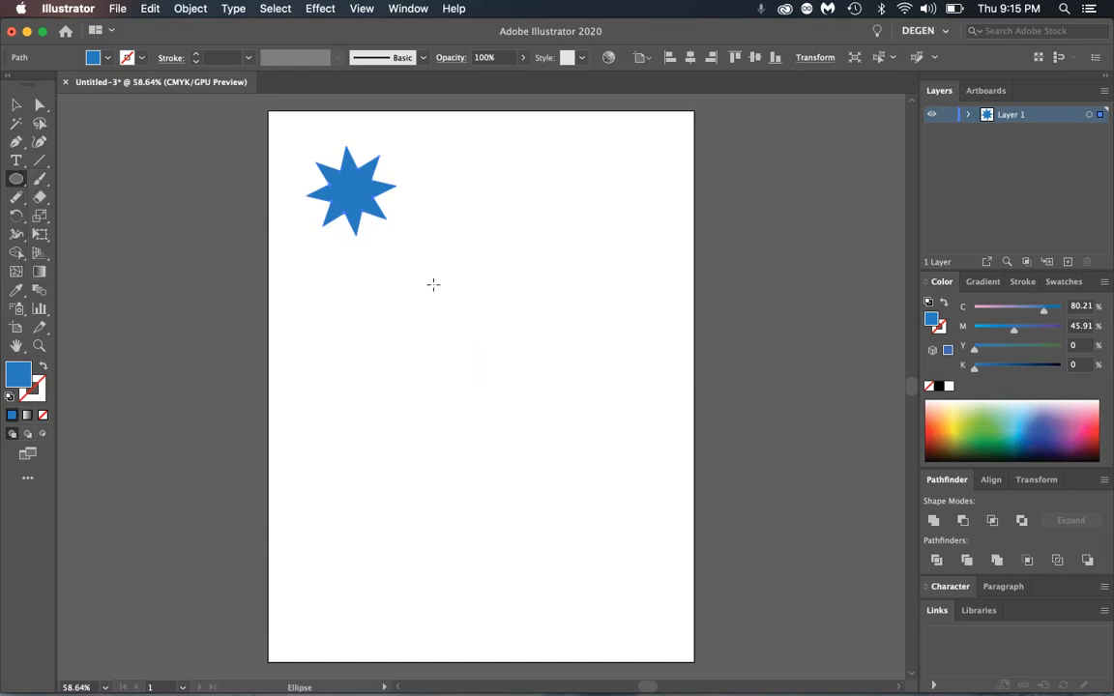
drag(434, 283, 522, 378)
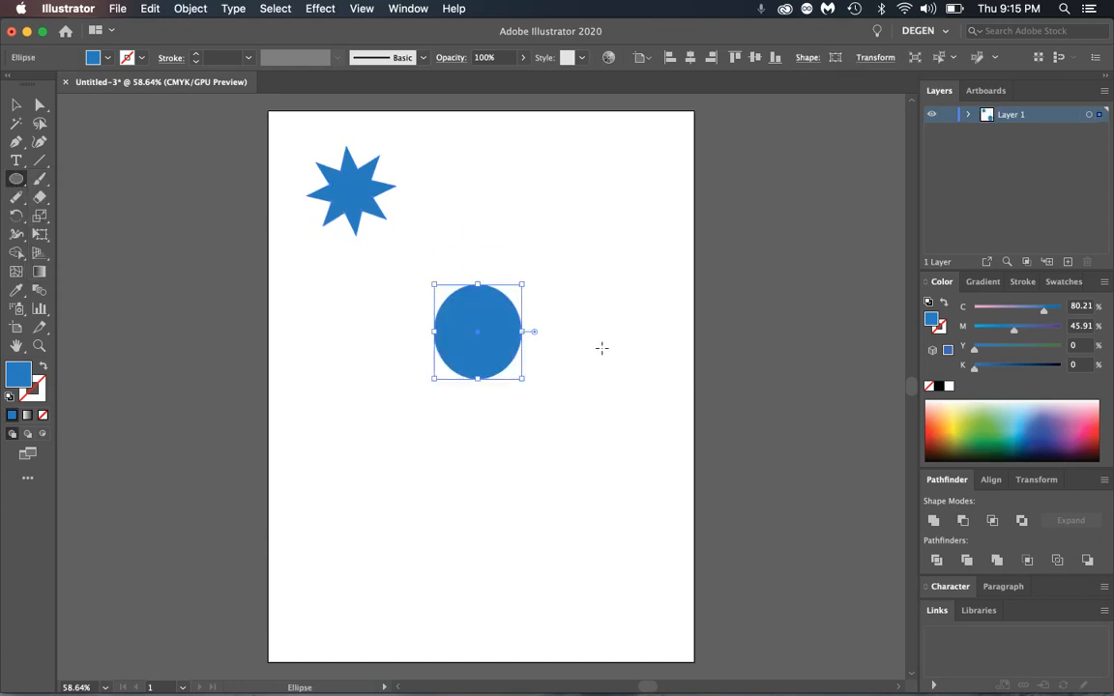
- Fill the ellipse with the bright pink swatch and move it up and left, closer to the star
click(1059, 283)
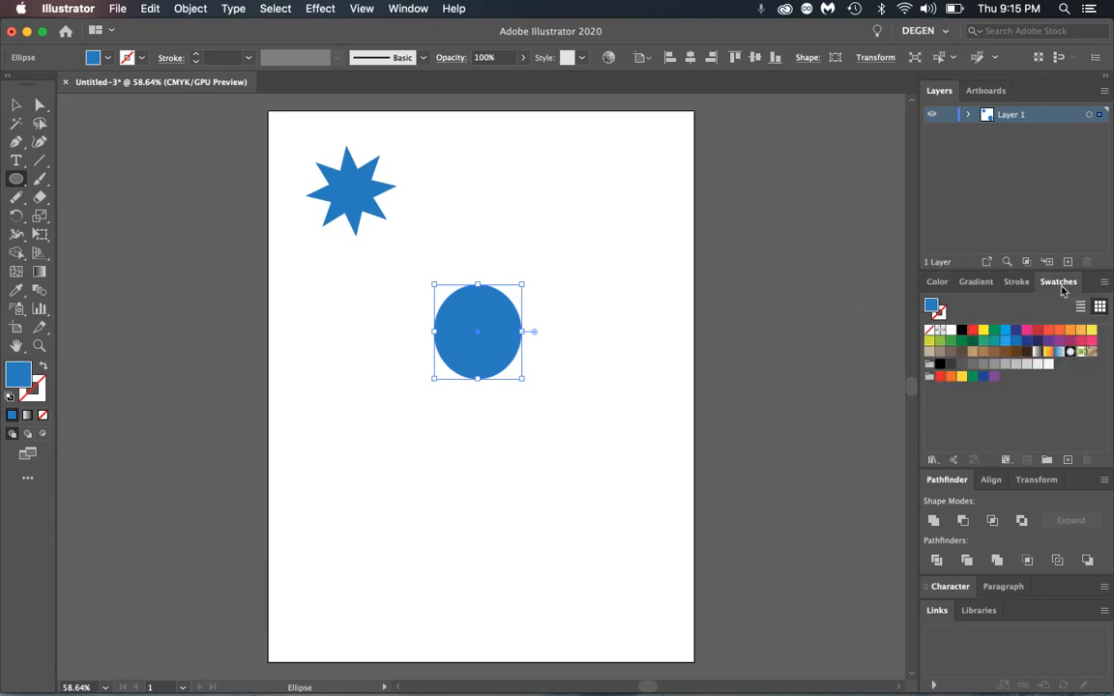
click(1027, 329)
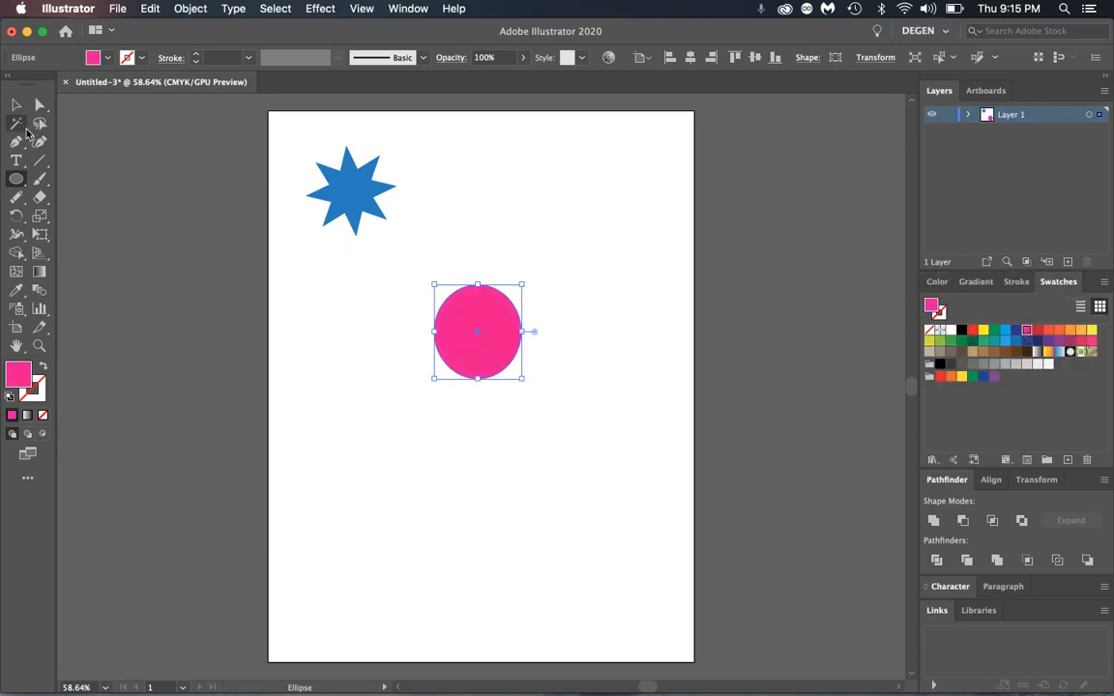
click(16, 104)
drag(494, 339, 468, 284)
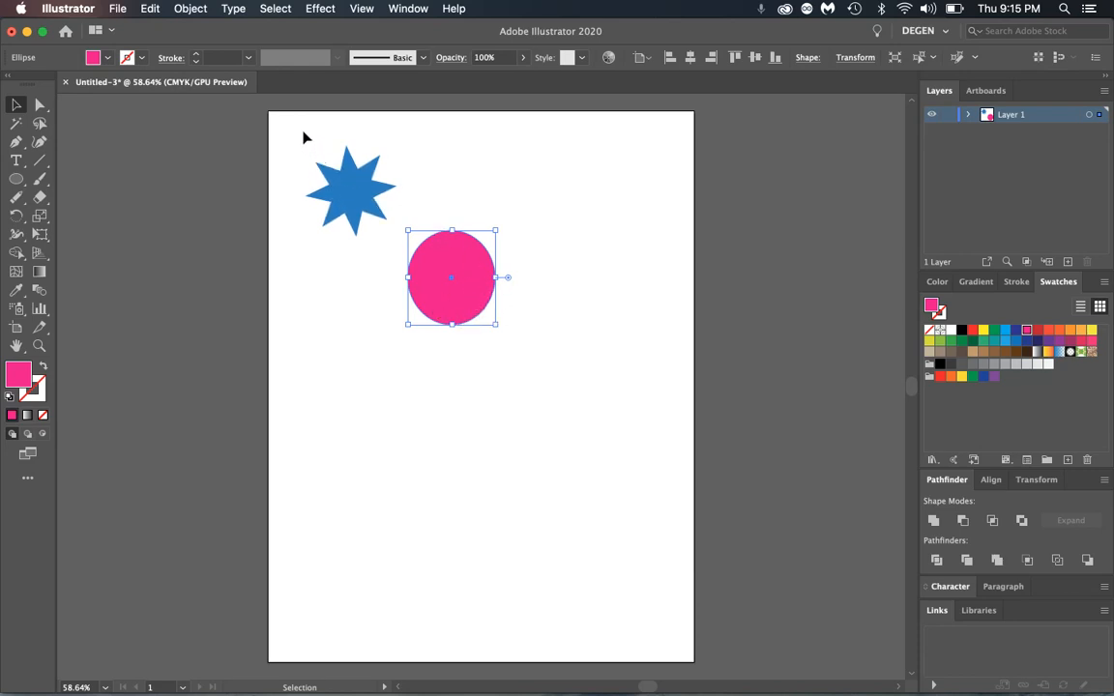
- Blend the blue star into the pink ellipse using Specified Steps spacing with 25 steps
drag(302, 128, 545, 408)
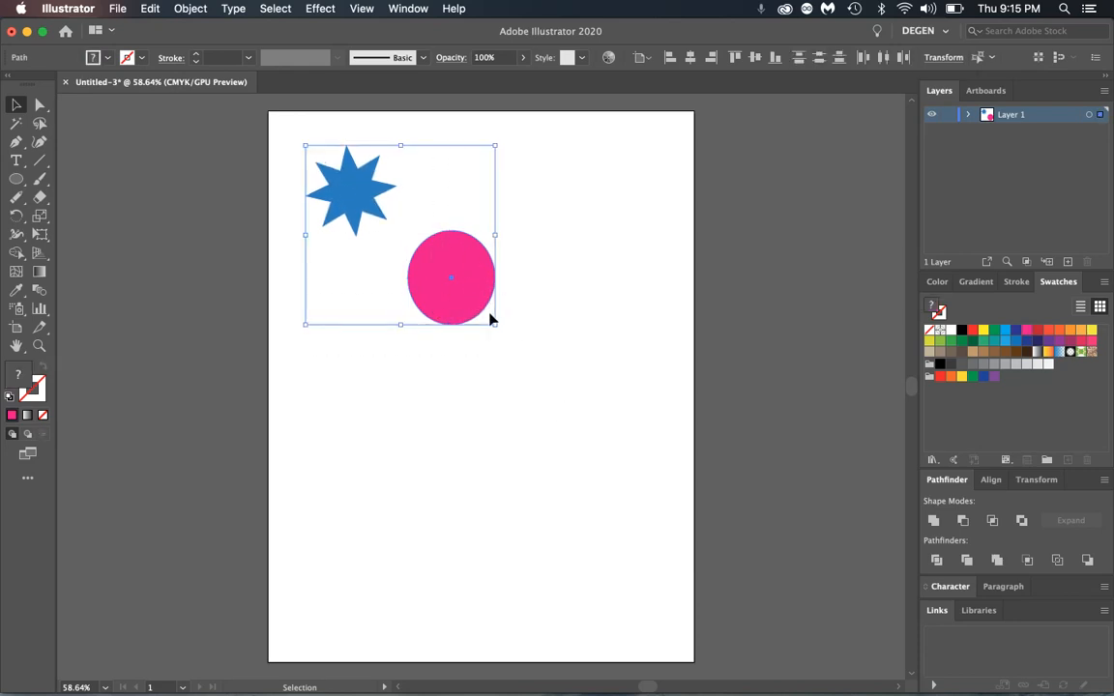
double_click(39, 290)
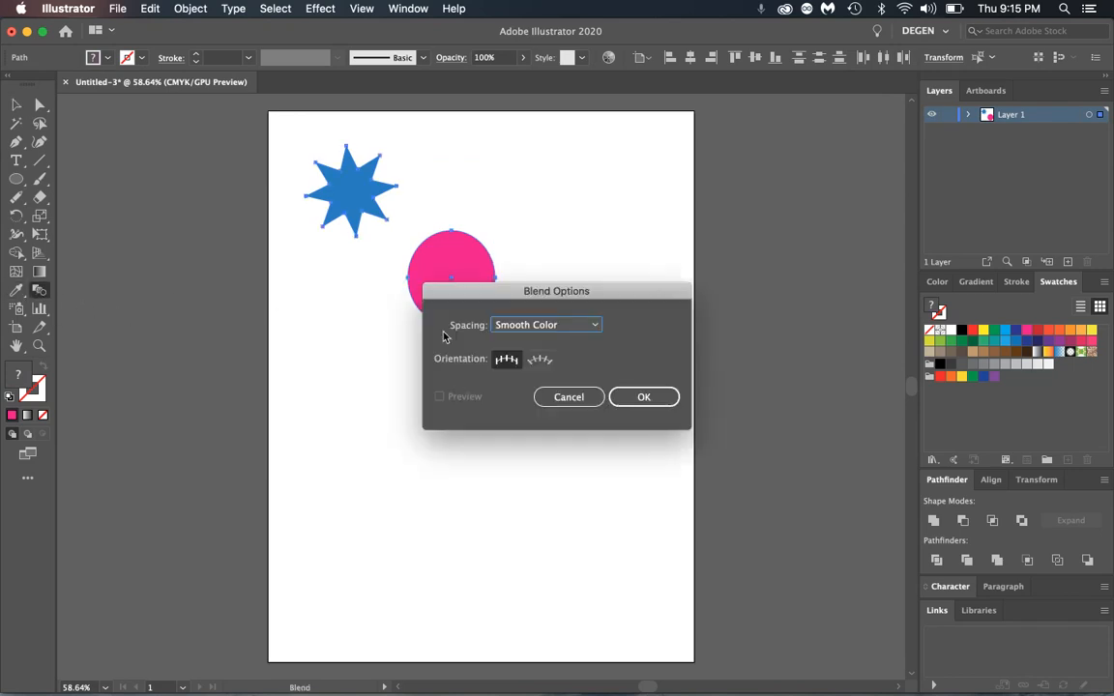
click(557, 327)
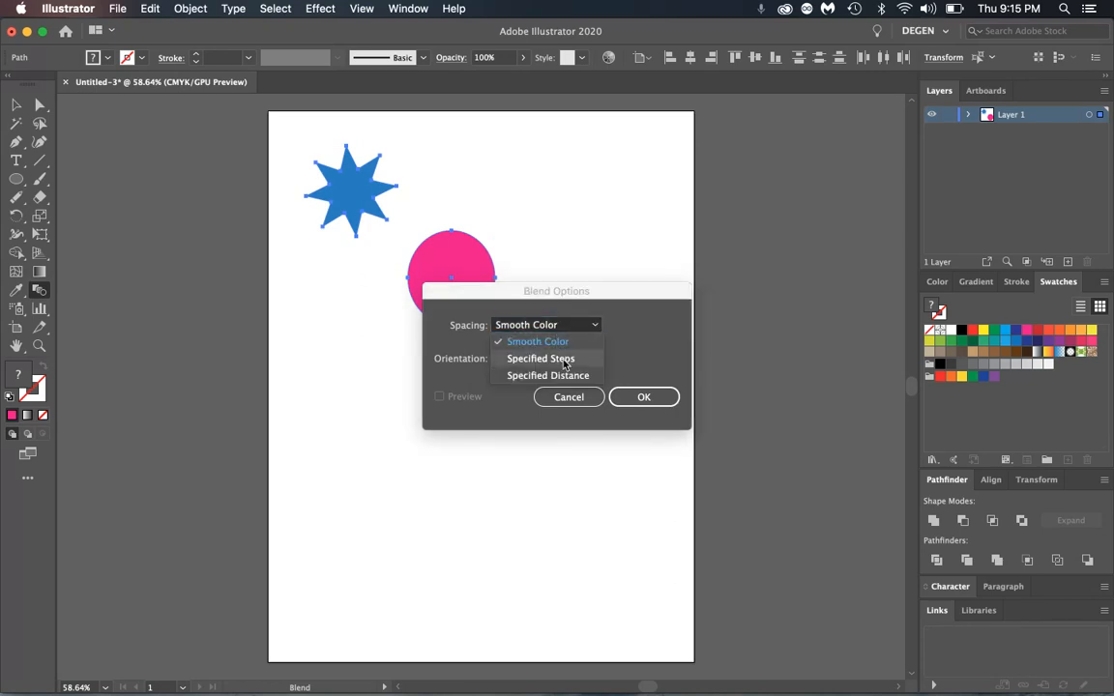
click(565, 359)
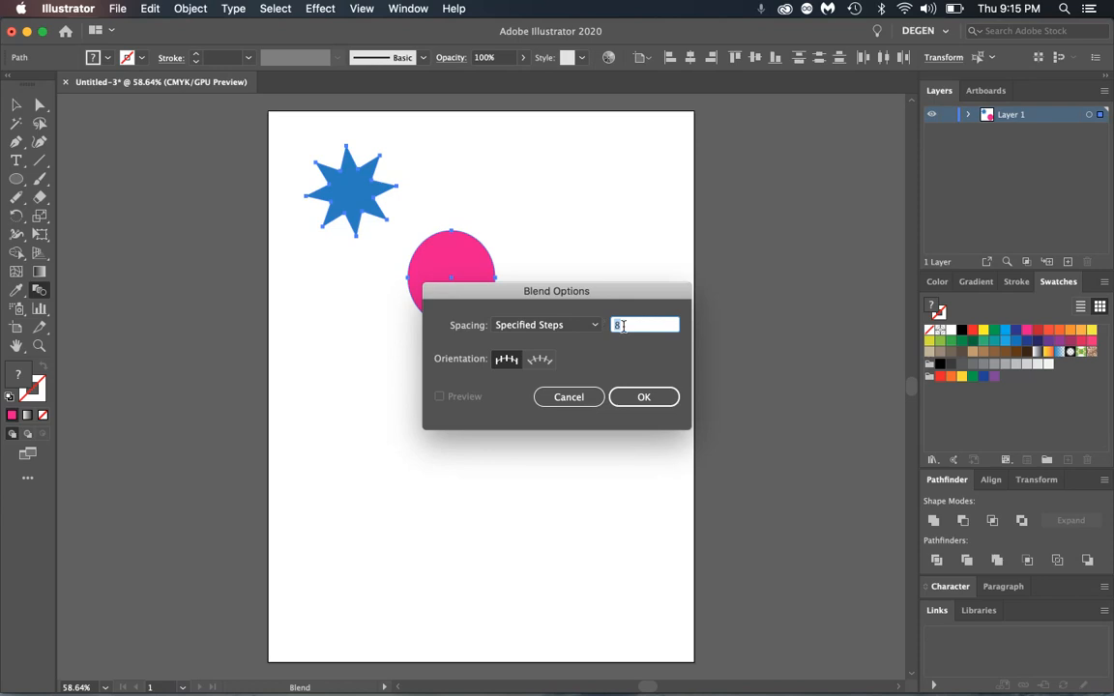
text(25)
click(641, 394)
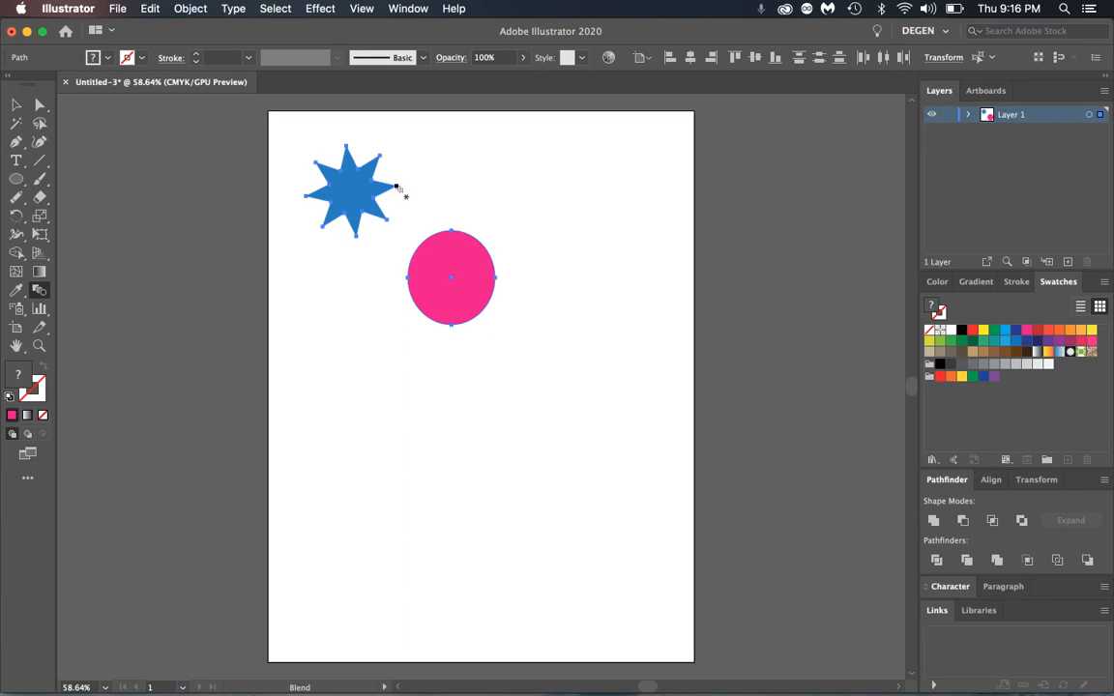
click(452, 232)
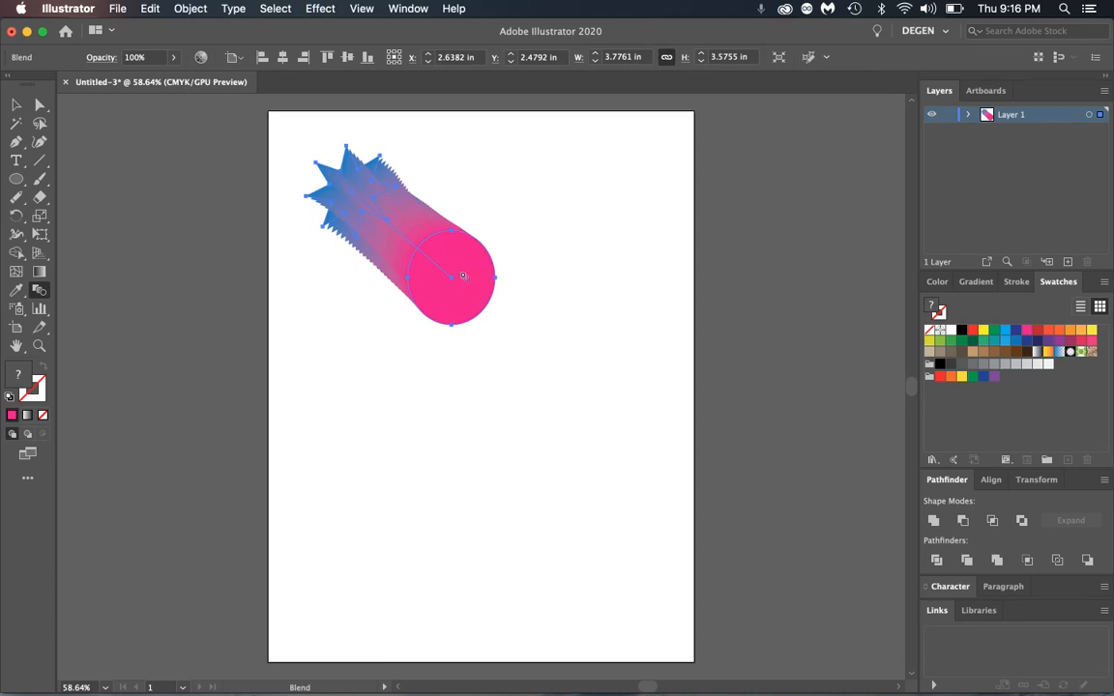
- Stretch the blend by moving only the pink ellipse toward the artboard's lower right, then bring it back nearer the star
click(40, 105)
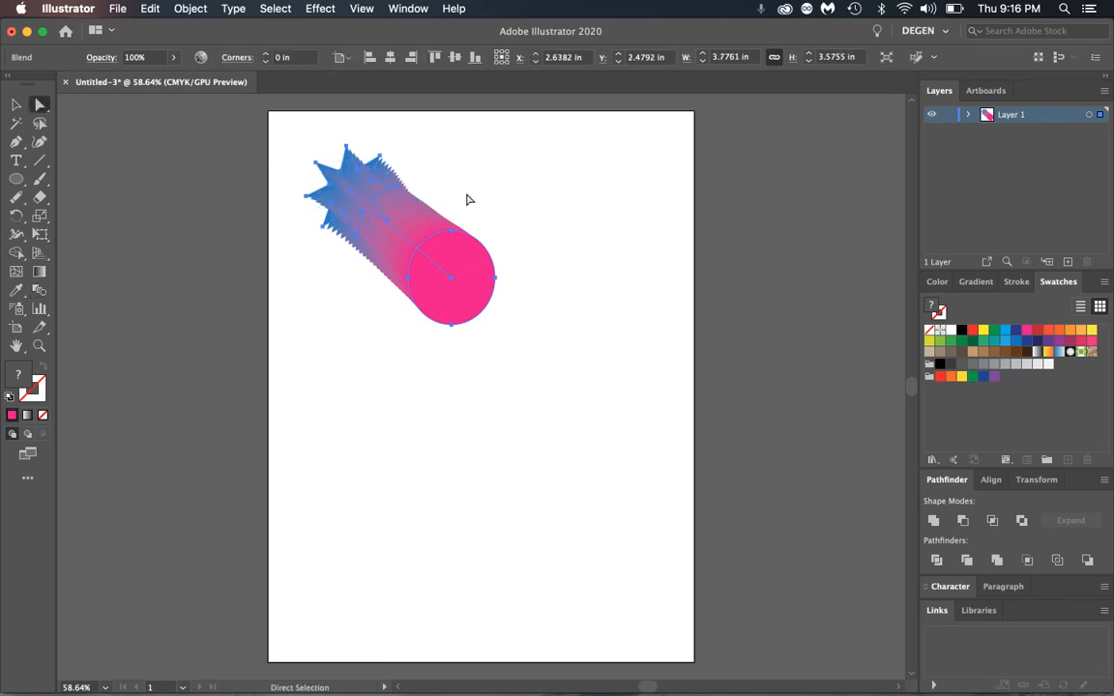
click(465, 199)
click(478, 296)
drag(478, 296, 573, 528)
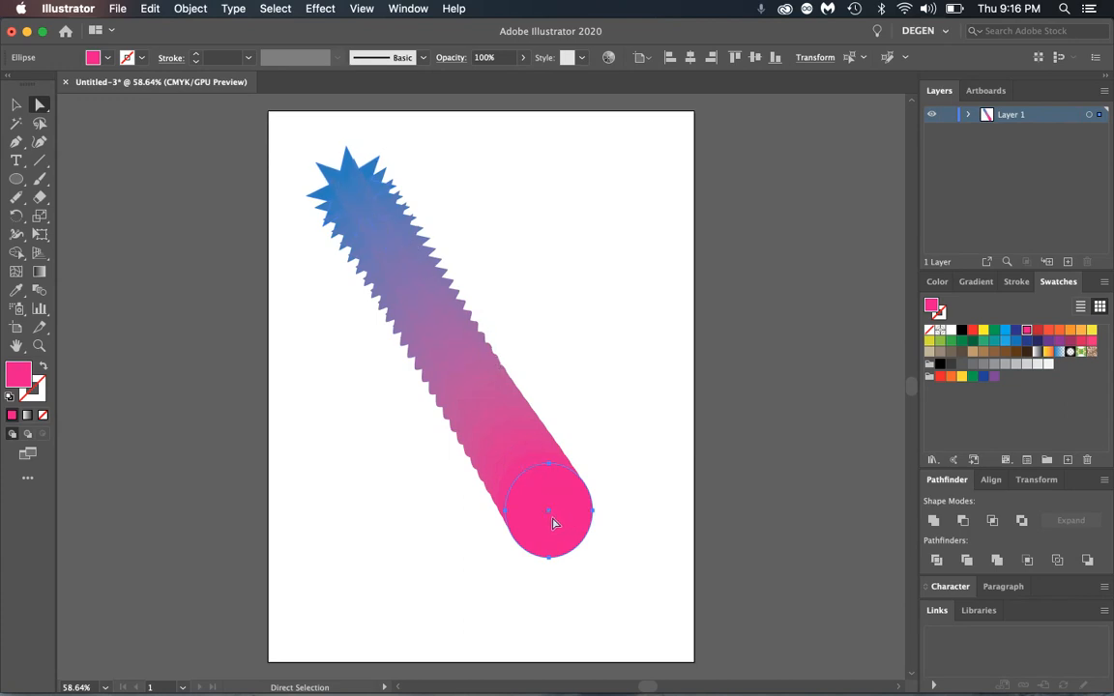
drag(552, 515, 481, 322)
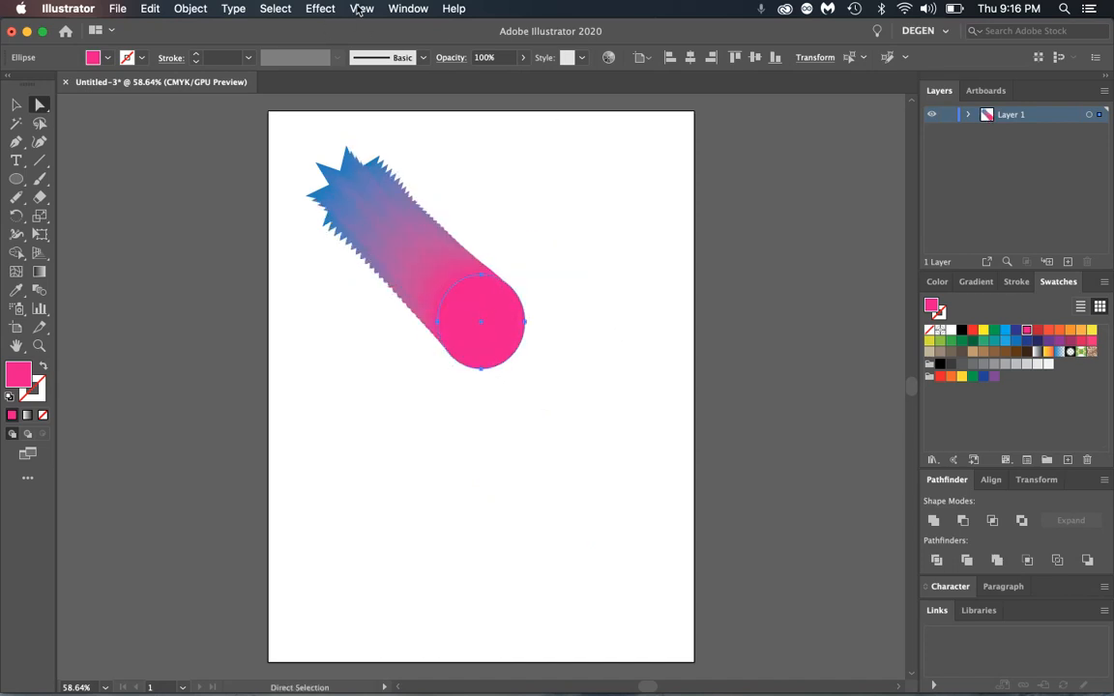
- In outline view, curve the blend's spine by pulling direction handles from its anchor point at the ellipse's centre, then return to preview
click(361, 9)
key(super+y)
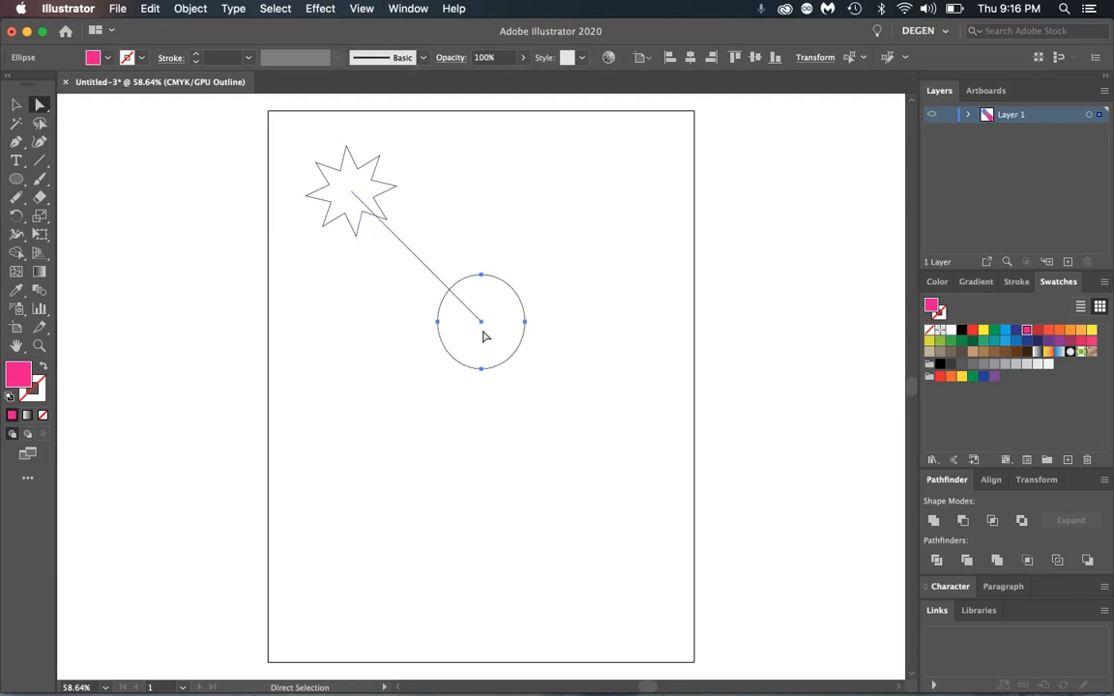
click(515, 236)
click(482, 322)
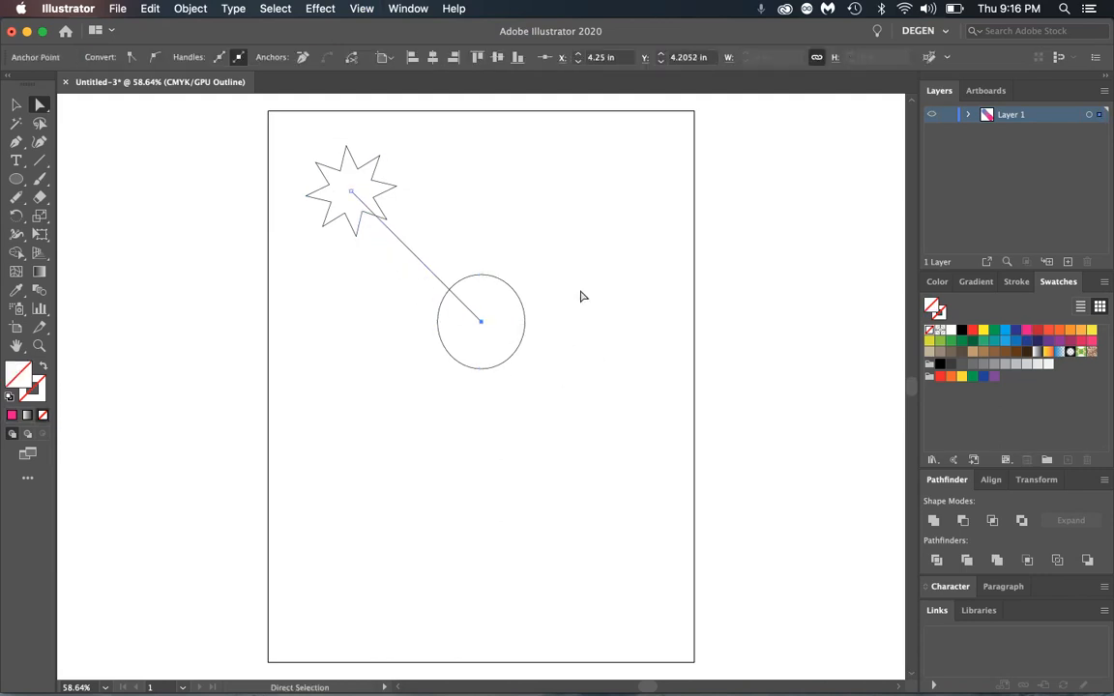
click(17, 143)
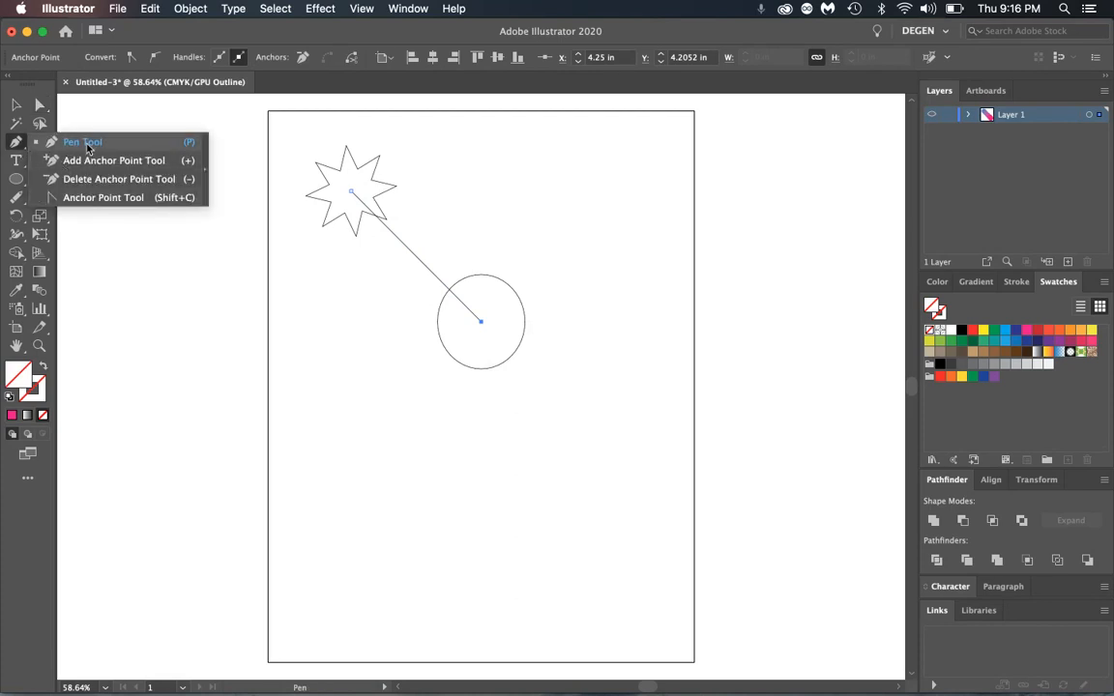
click(96, 198)
drag(481, 323, 454, 180)
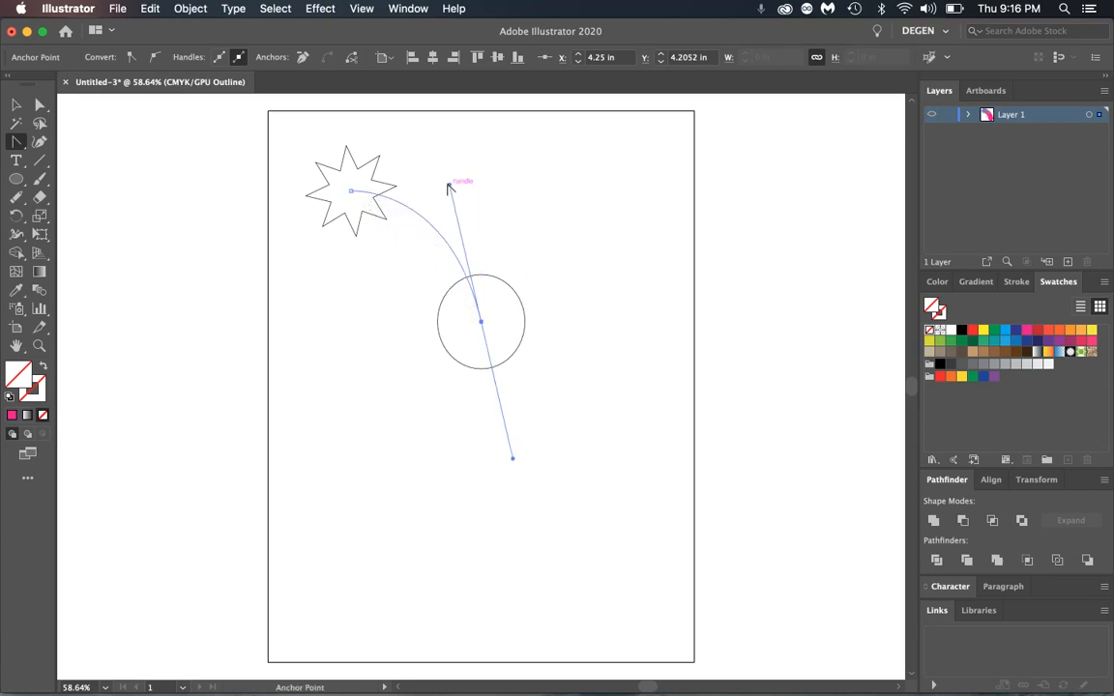
click(362, 9)
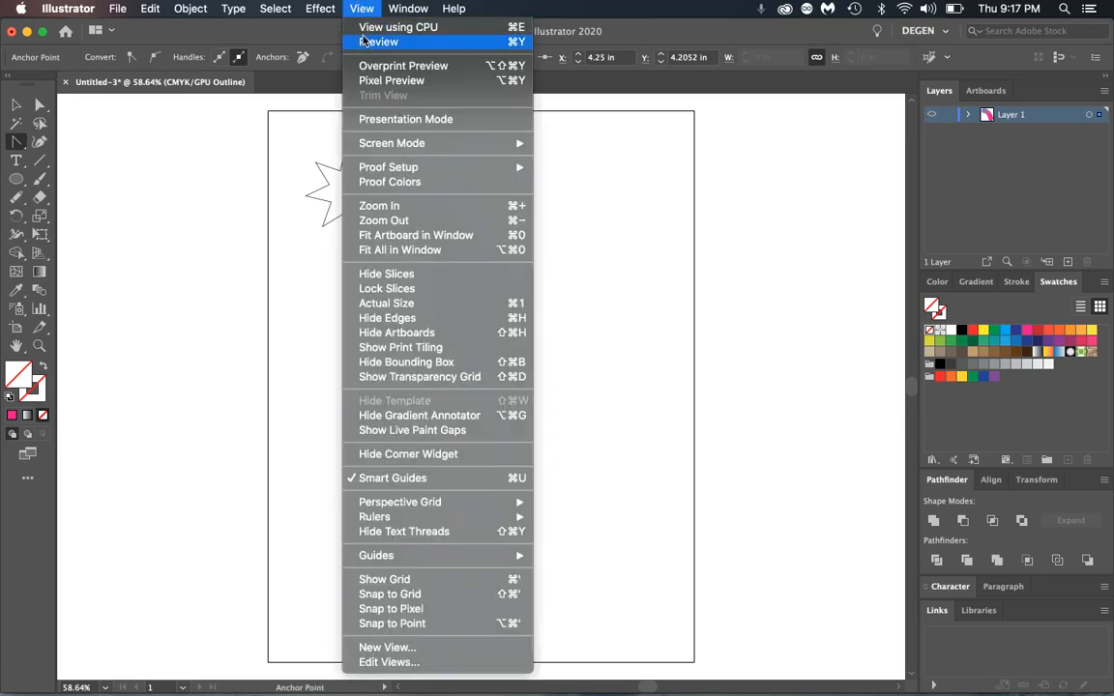
click(378, 42)
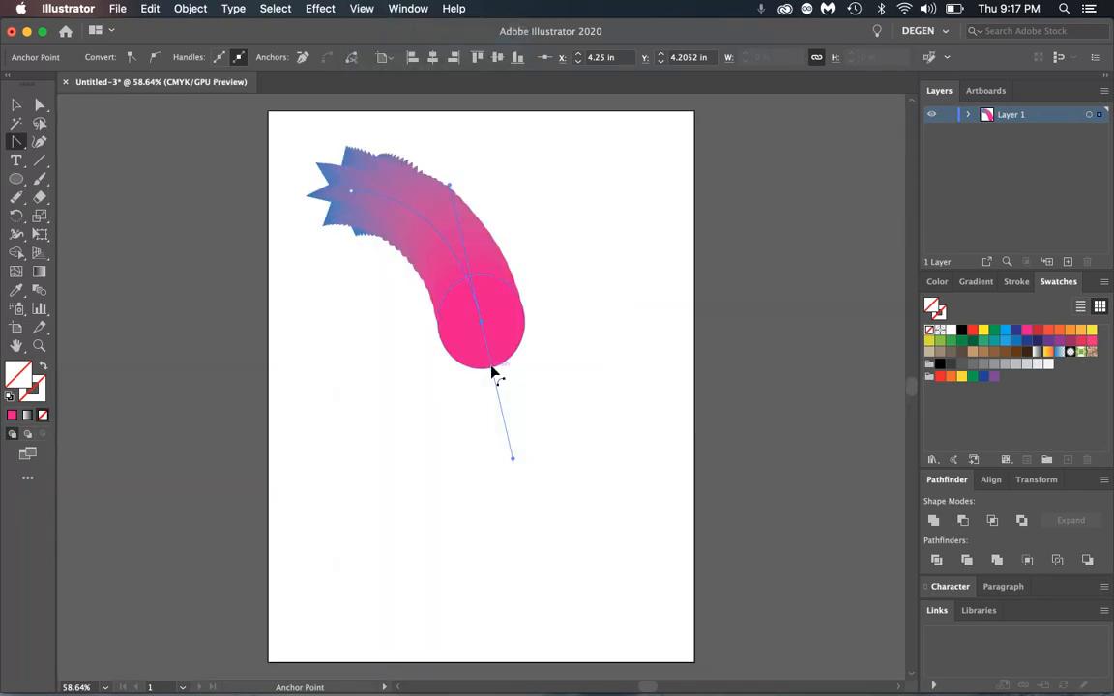
- Reposition the star and the ellipse separately so the curved blend arcs across the middle of the artboard
click(39, 105)
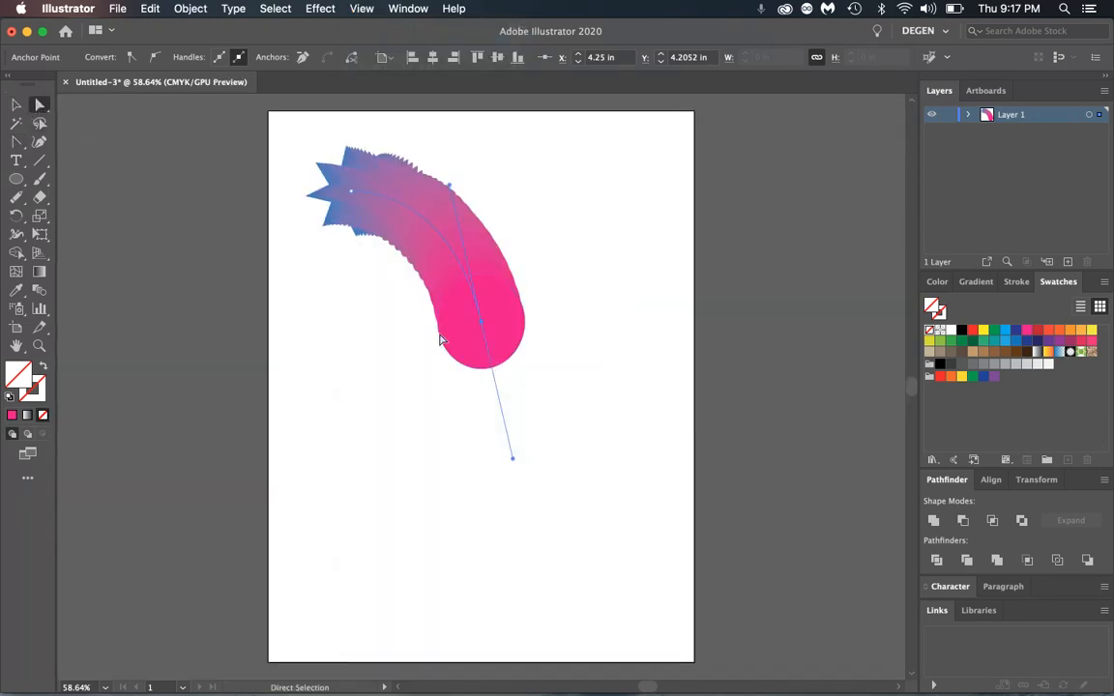
drag(490, 343, 553, 197)
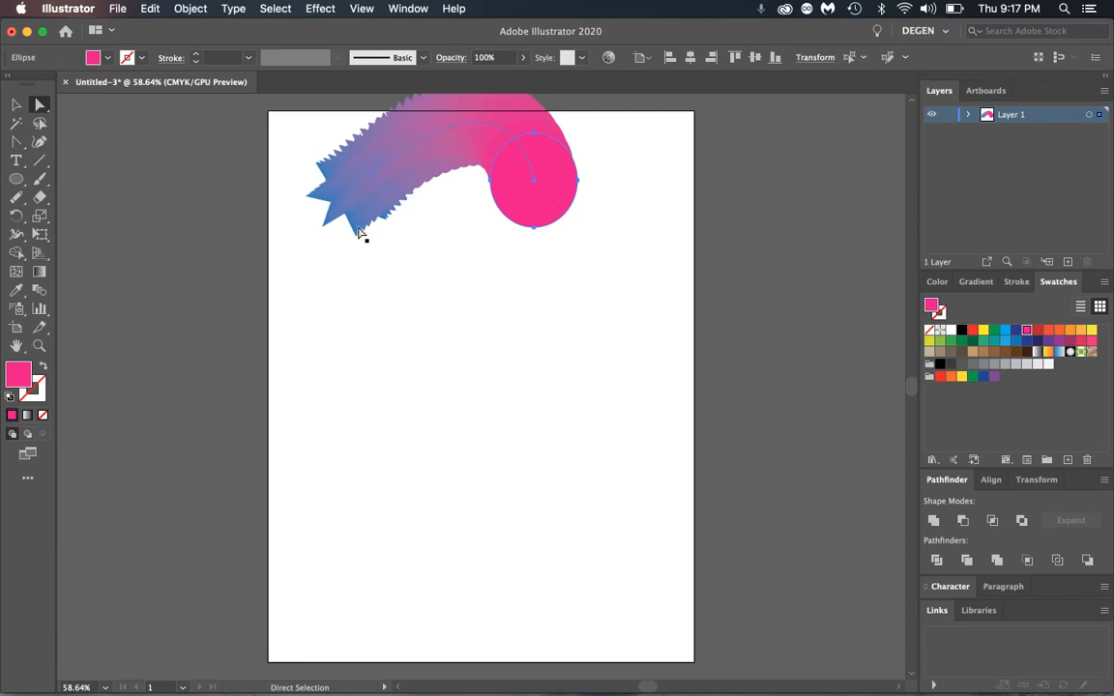
drag(348, 206, 351, 375)
drag(539, 219, 485, 438)
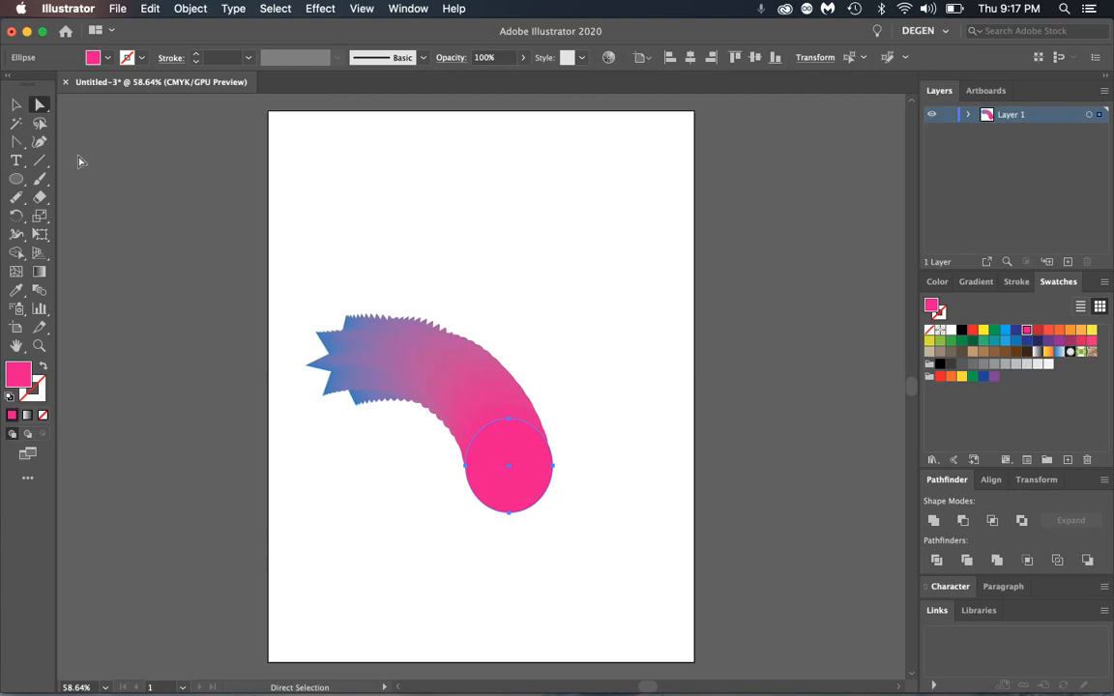
- Change the whole blend's spacing to 10 specified steps with the preview enabled
click(17, 105)
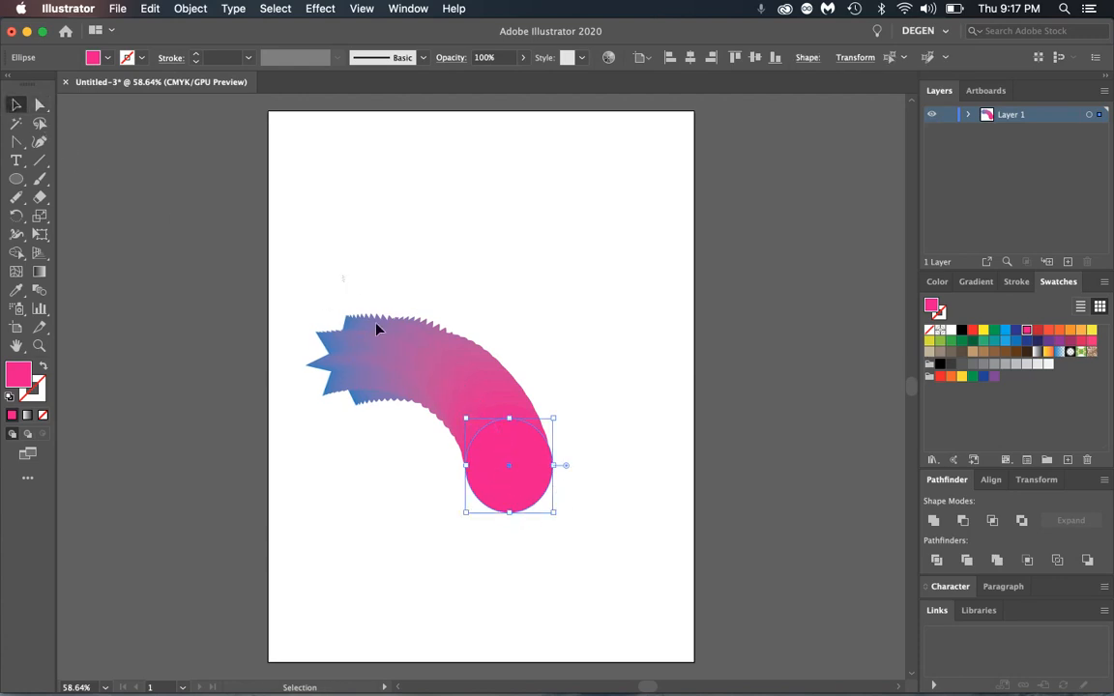
click(479, 430)
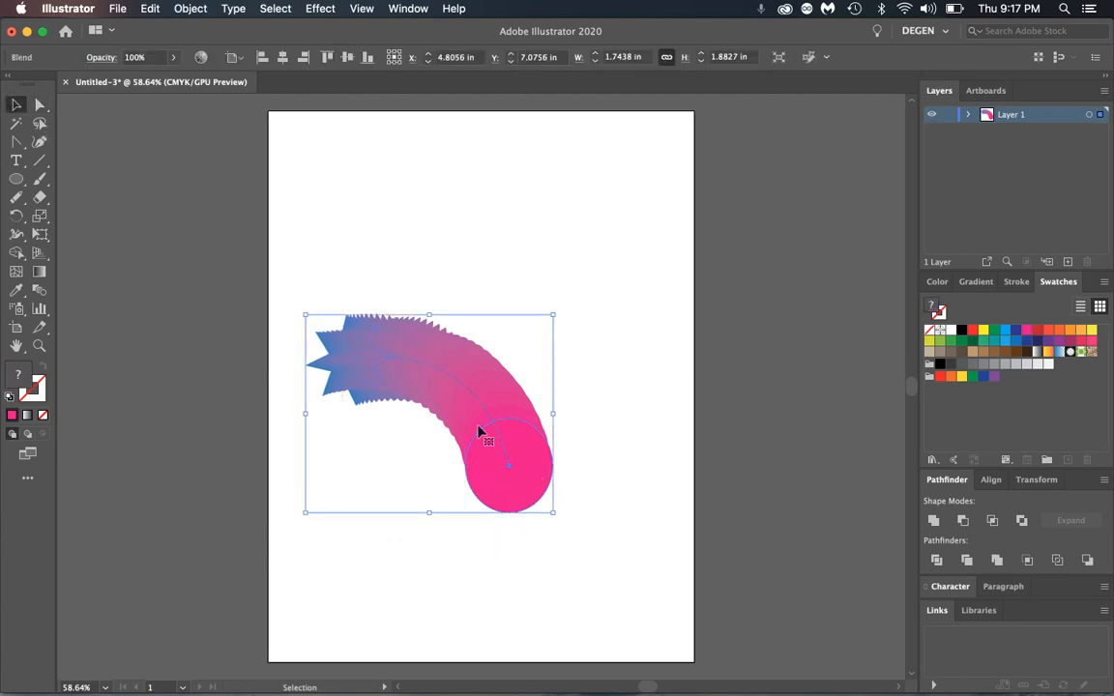
double_click(40, 292)
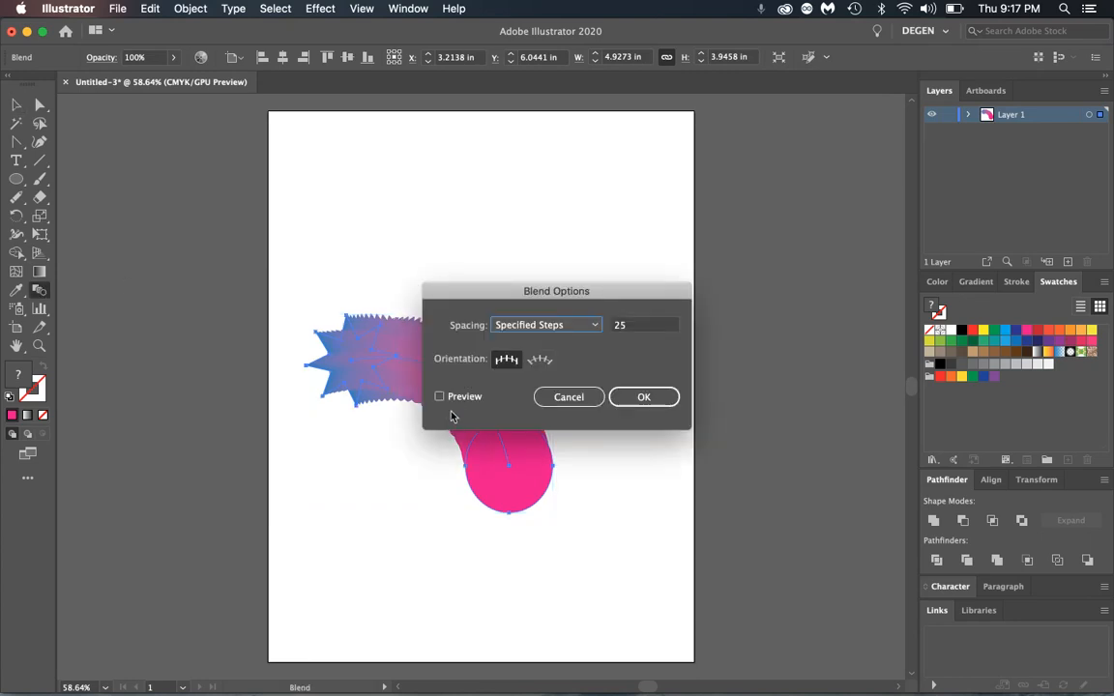
click(454, 401)
drag(577, 291, 561, 137)
click(618, 170)
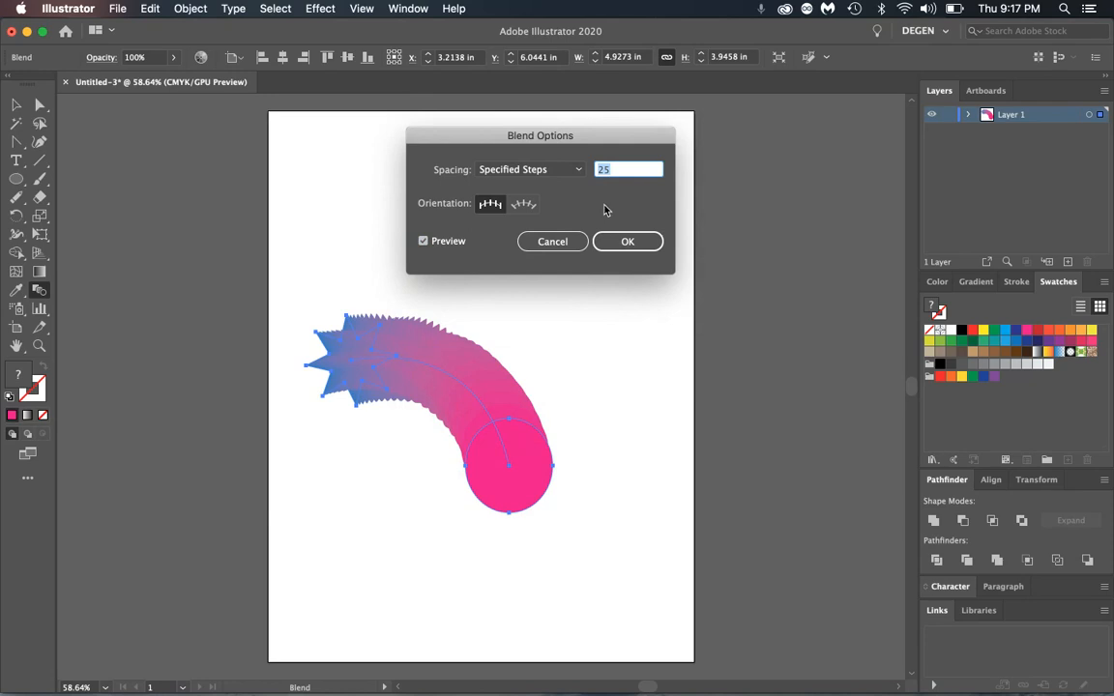
text(10)
key(Tab)
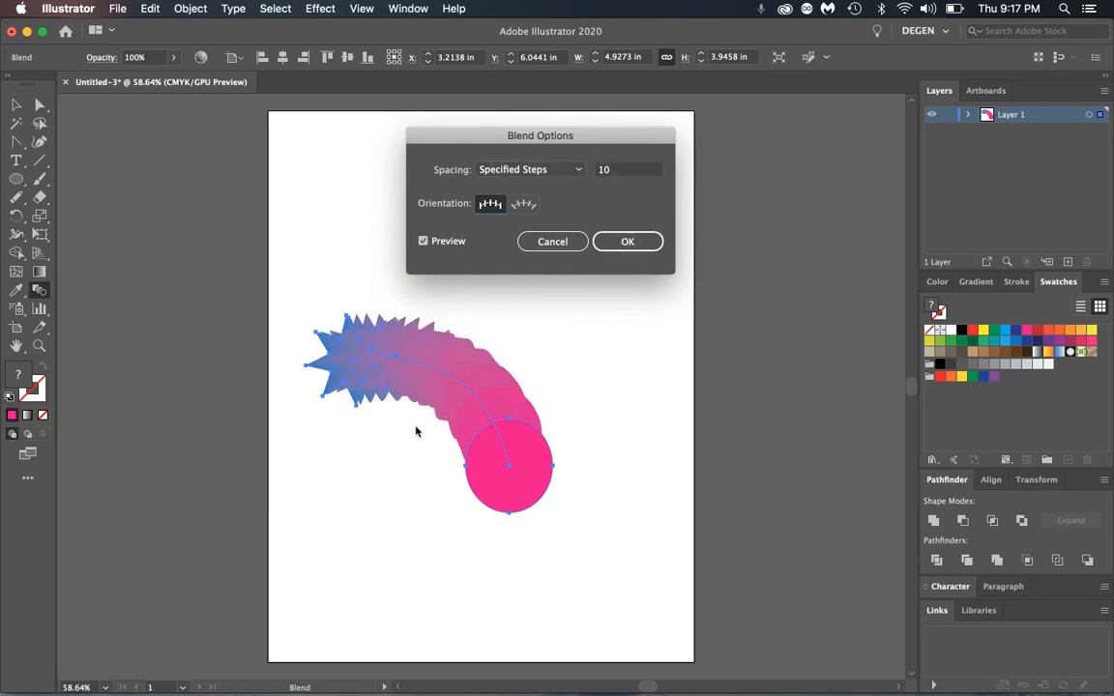
- Try the Align to Path orientation on the blend and restore Align to Page
click(627, 240)
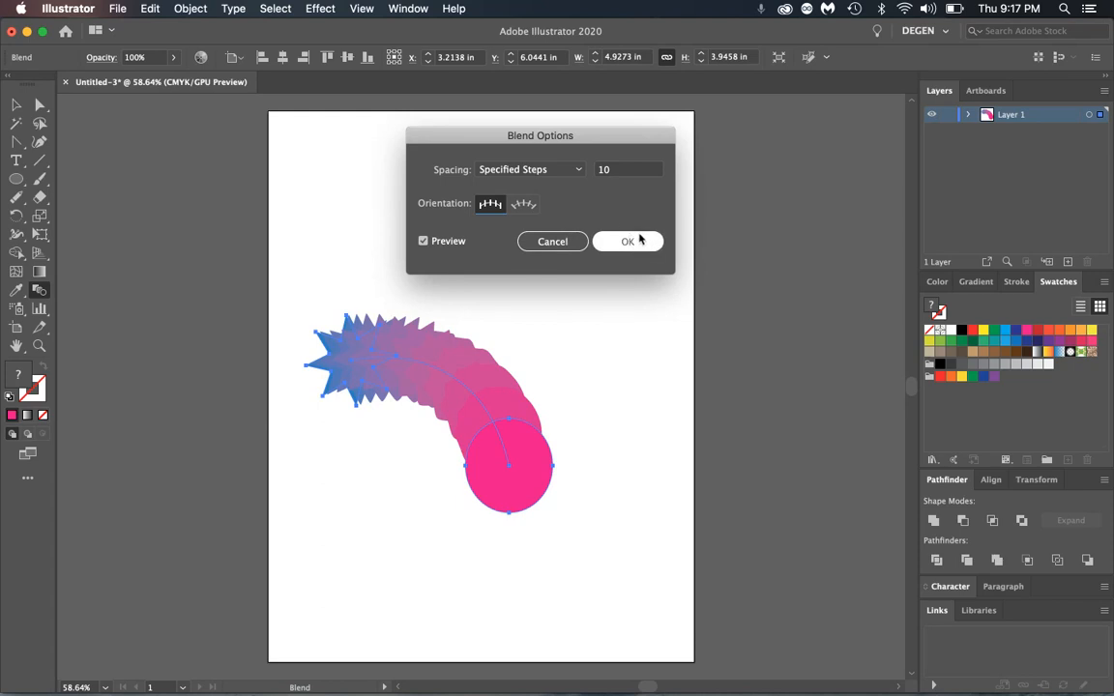
click(522, 206)
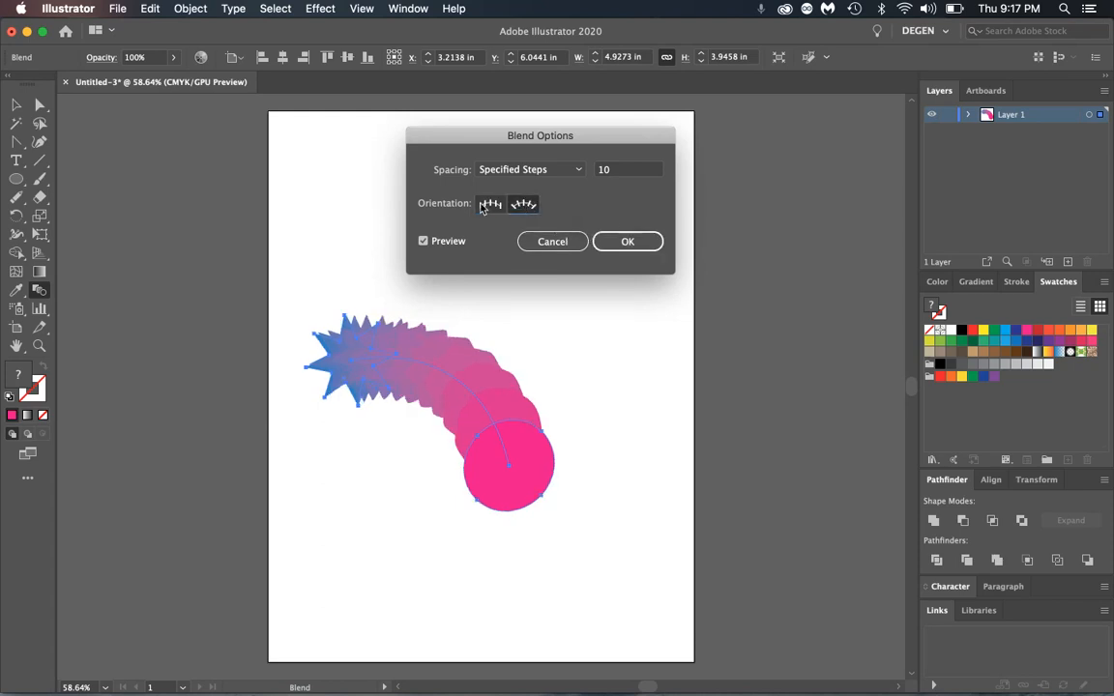
click(483, 207)
- Preview the blend with Smooth Color spacing and with a specified distance of 0.75 in
click(561, 169)
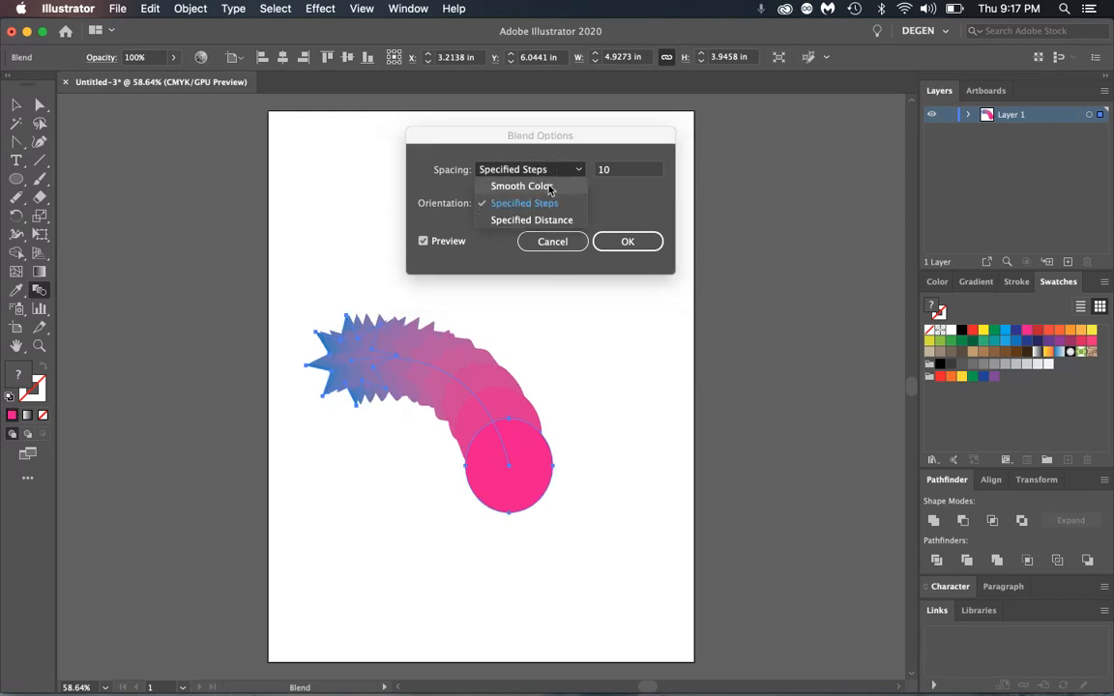
click(549, 187)
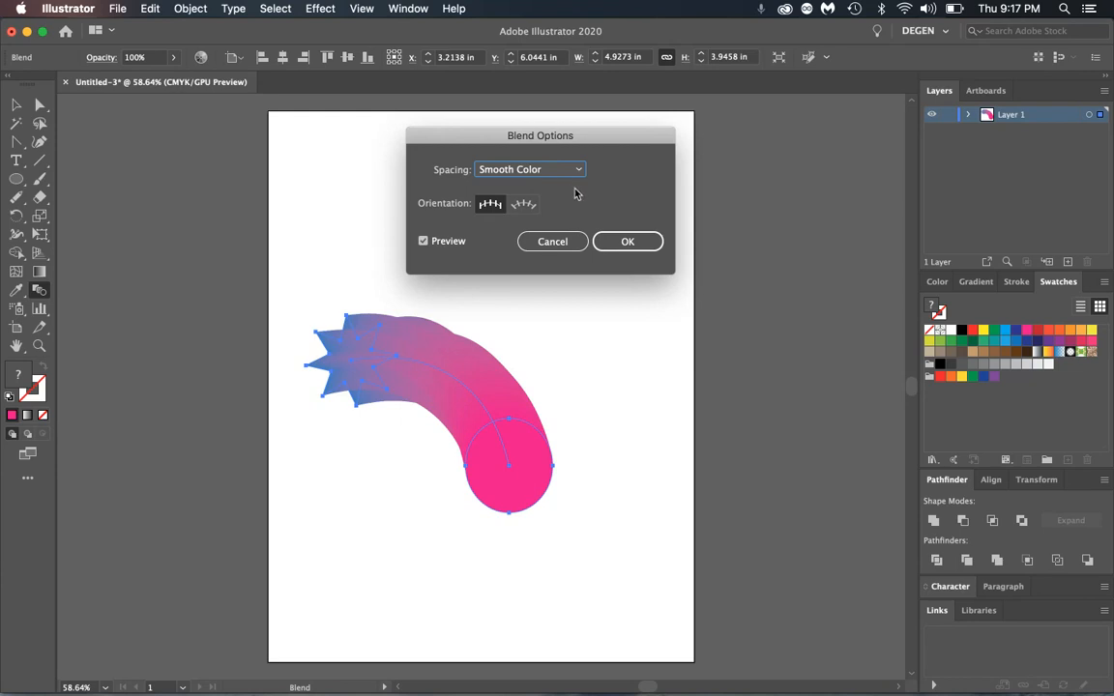
click(576, 172)
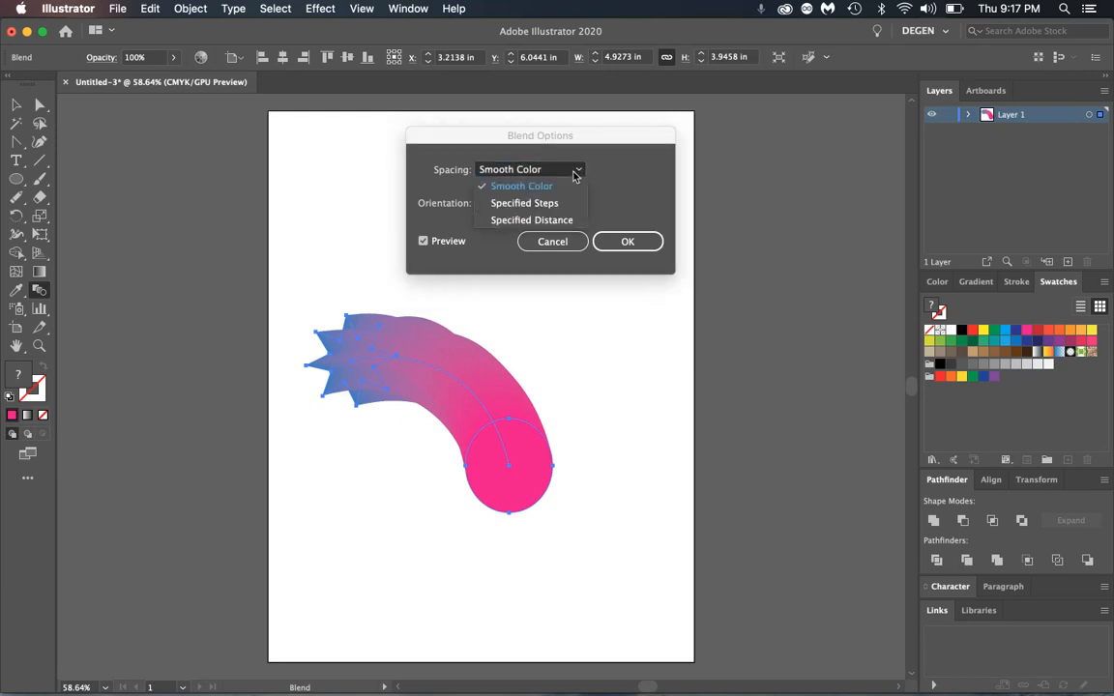
click(559, 219)
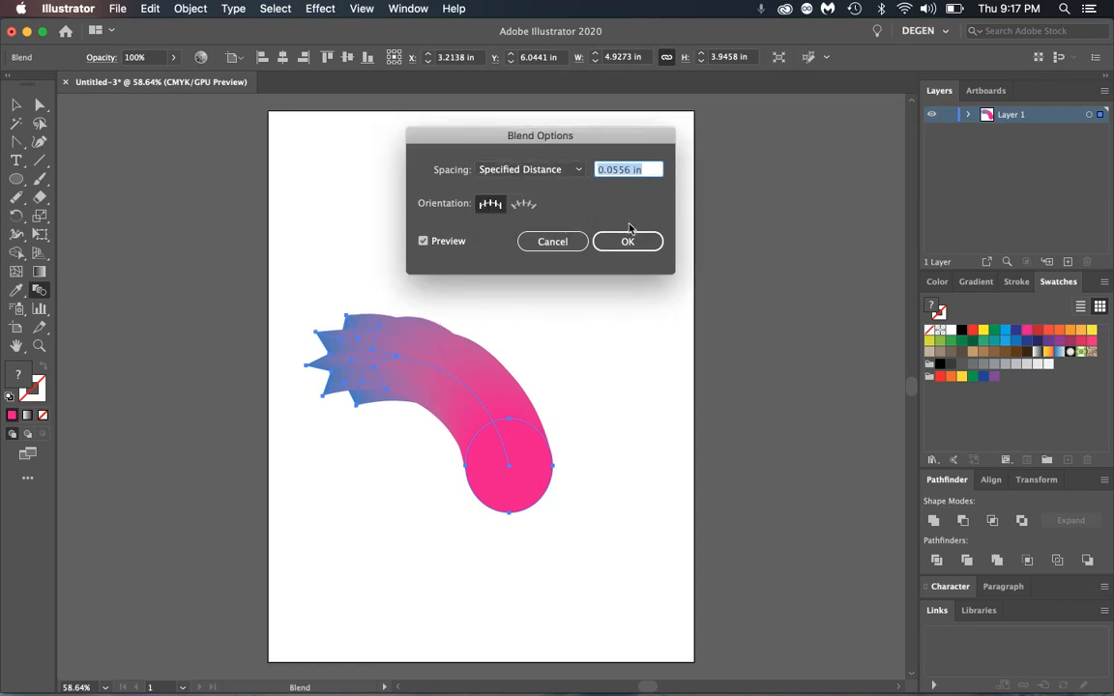
key(BackSpace)
key(Tab)
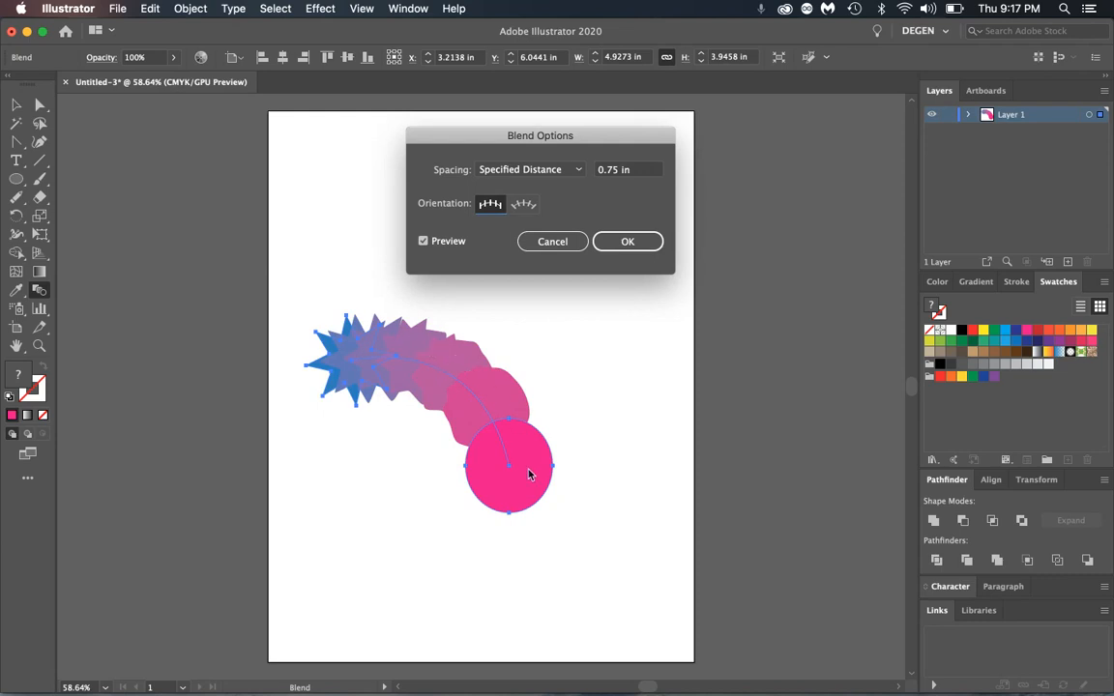
- Set the blend's spacing to 25 specified steps and apply the blend options
click(570, 170)
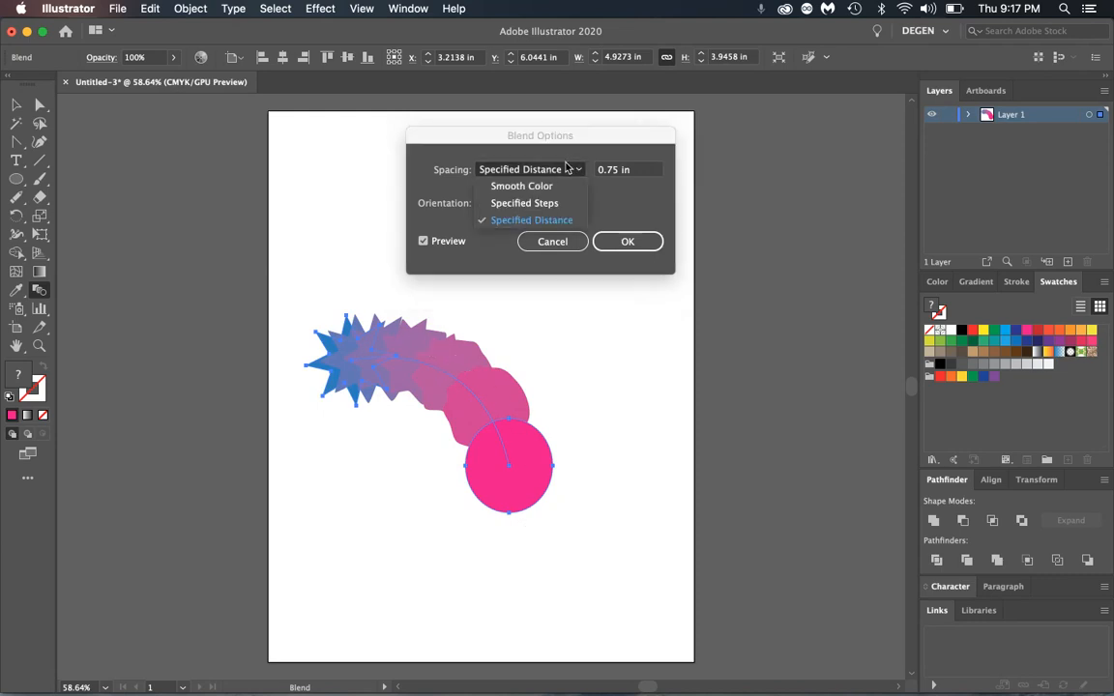
click(555, 204)
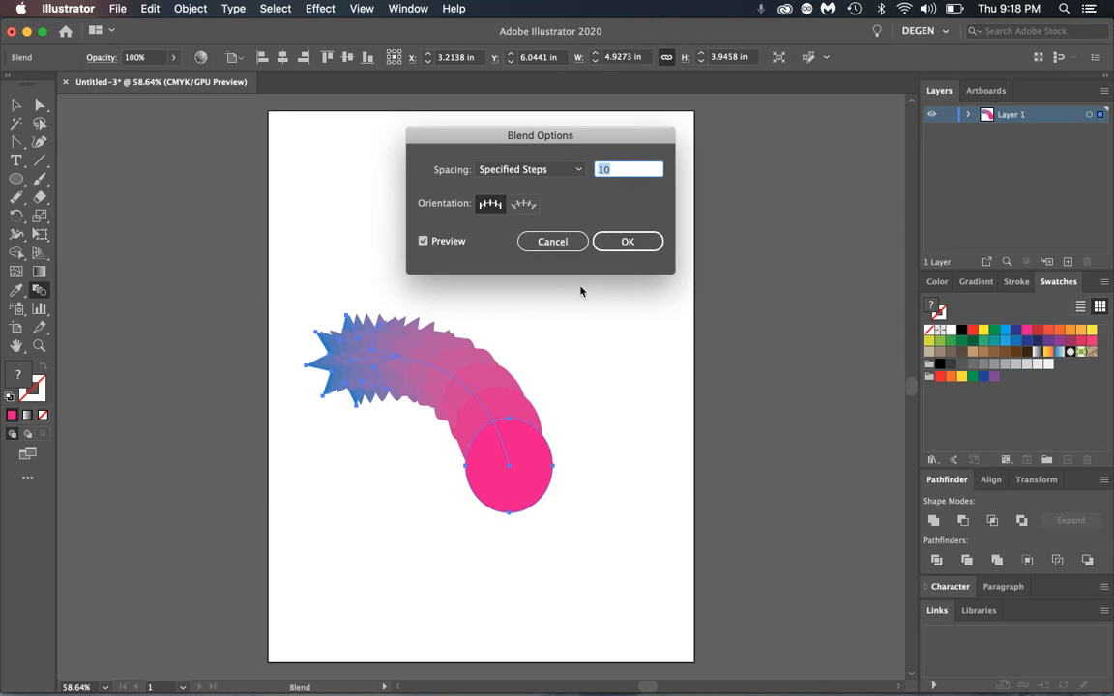
text(25)
click(638, 240)
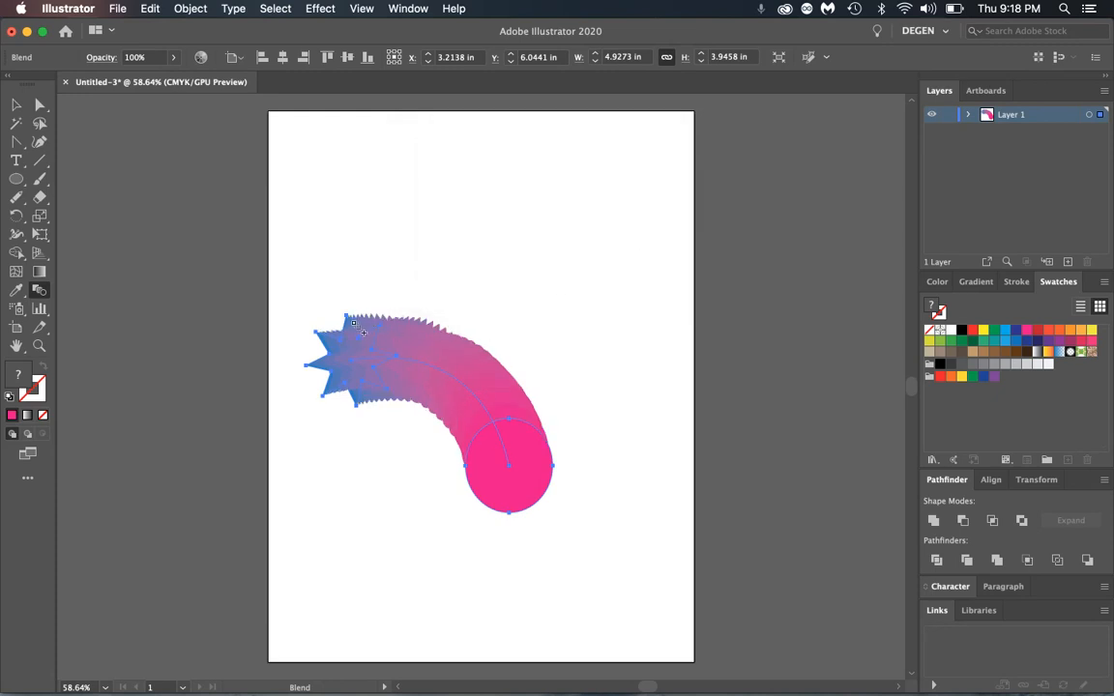
- Move the ellipse and the star separately so the curved blend sits in the upper half of the artboard
click(17, 105)
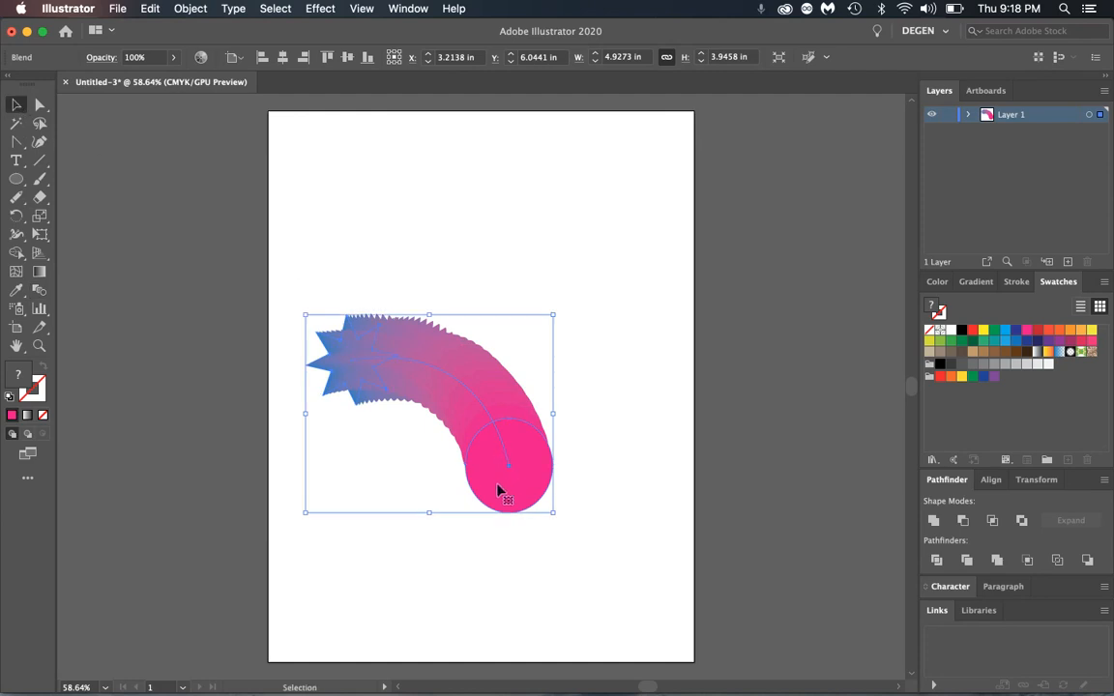
key(a)
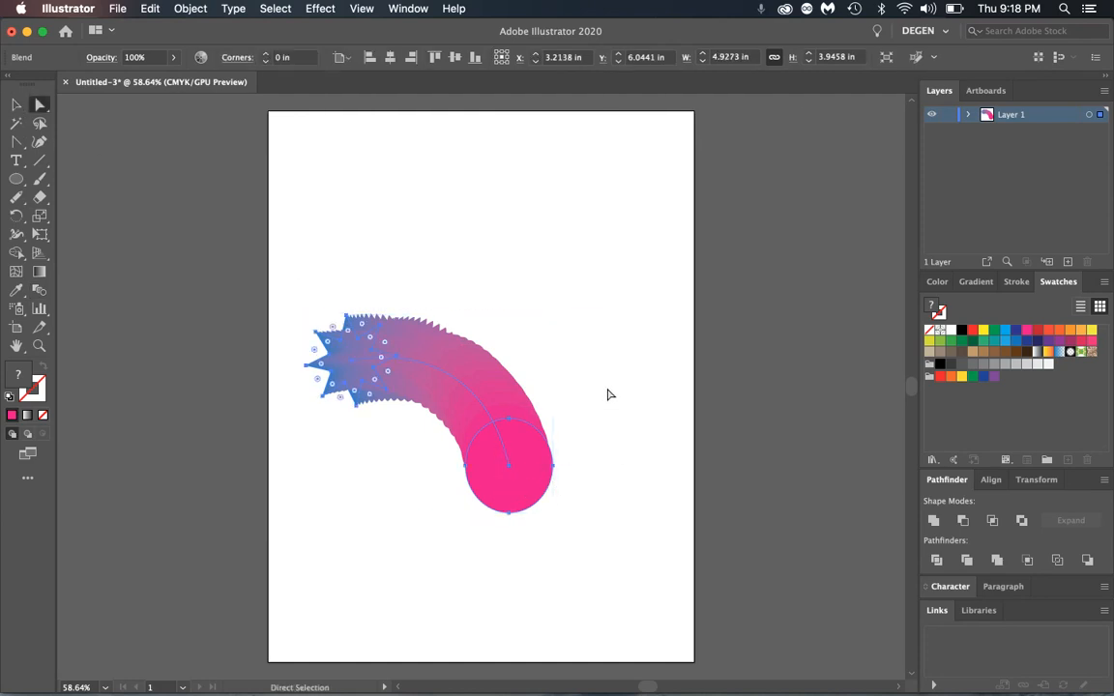
drag(529, 469, 506, 313)
drag(346, 367, 359, 183)
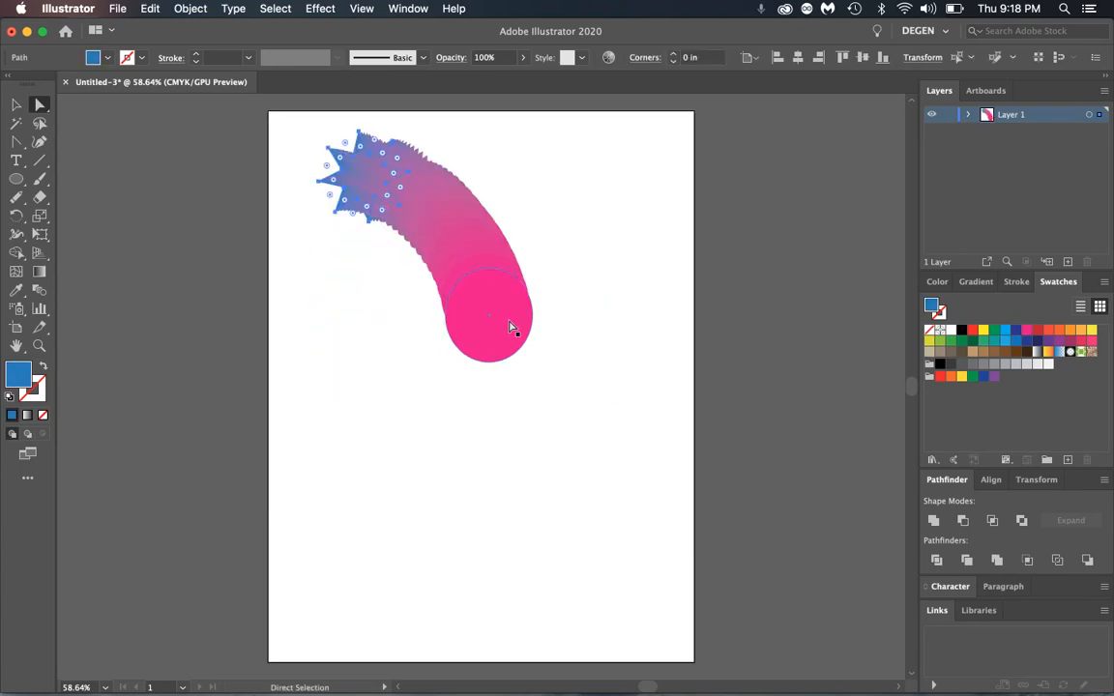
drag(516, 333, 516, 351)
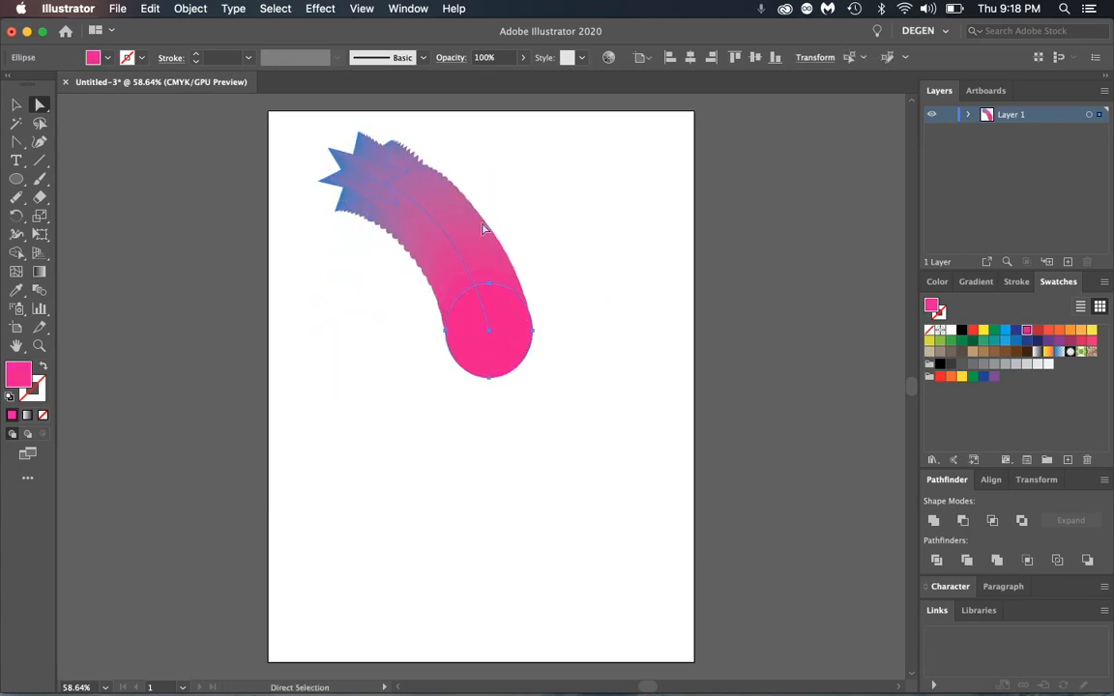
- Select the whole blend and inspect its spine and end shapes in outline view, then return to preview
click(16, 105)
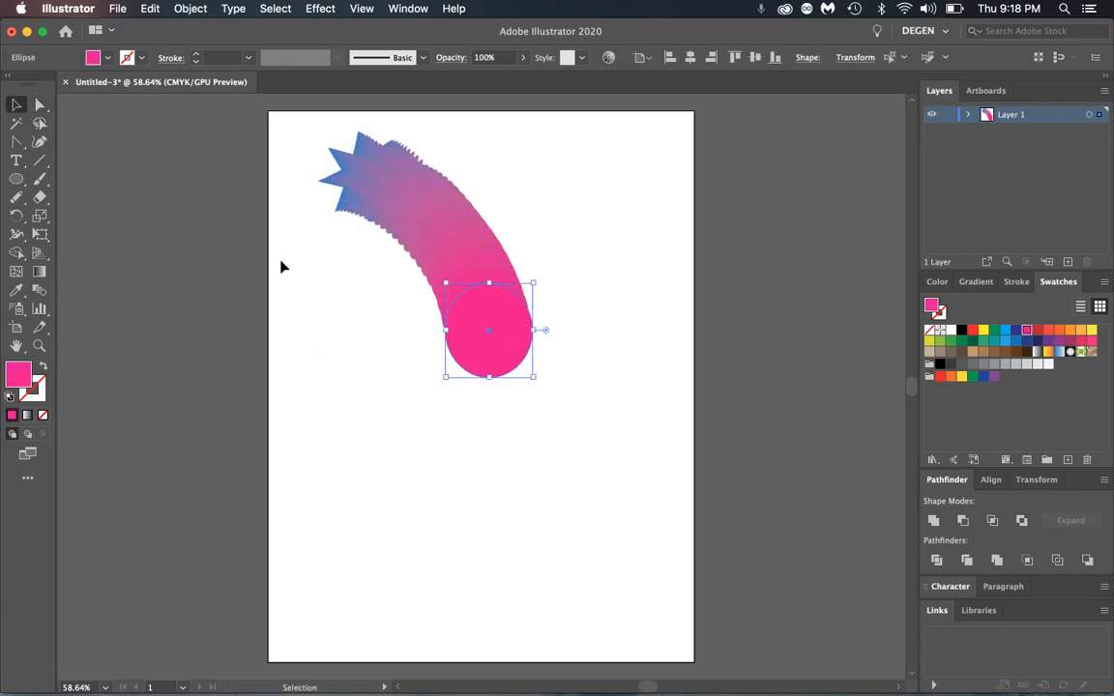
click(280, 261)
click(497, 351)
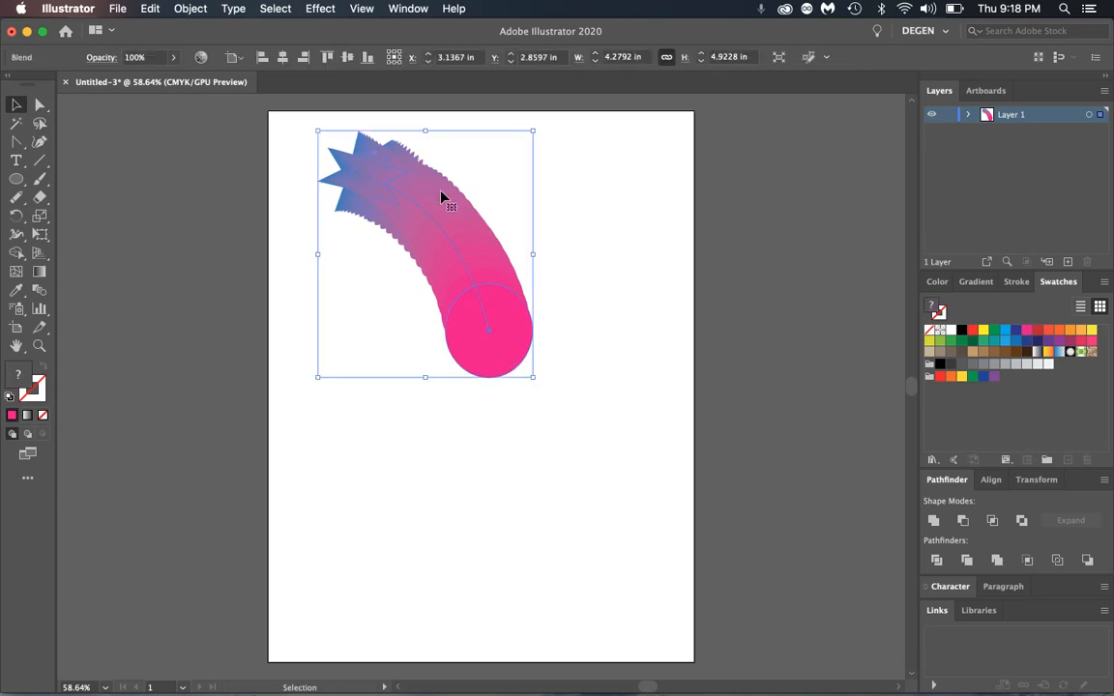
key(a)
key(super+y)
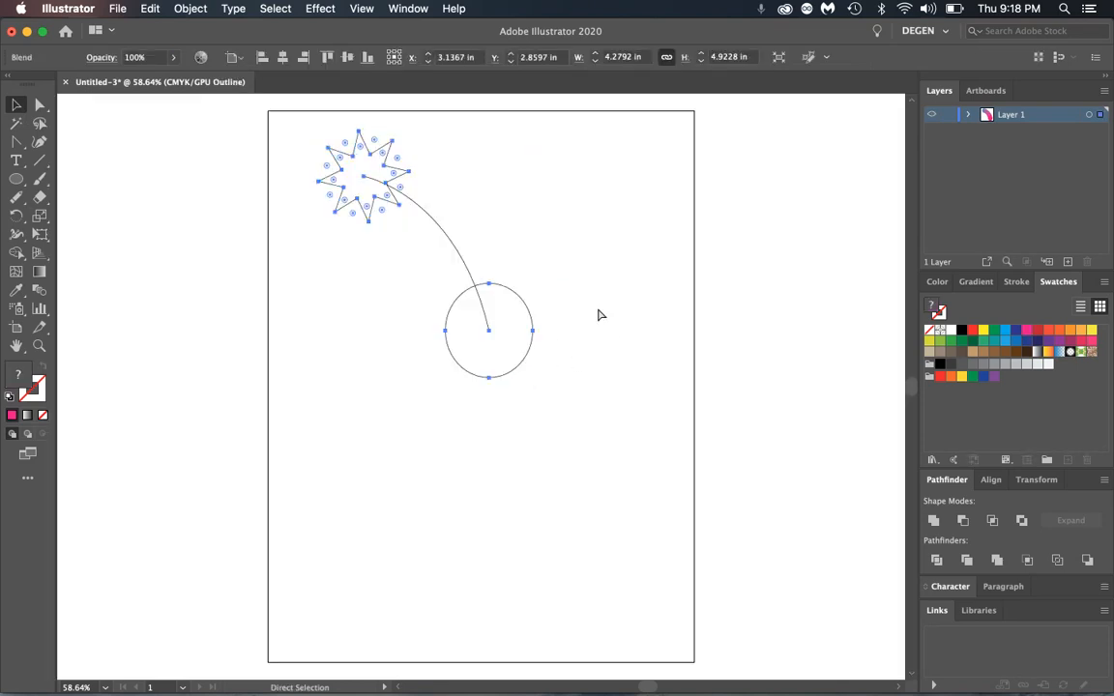
key(super+y)
key(v)
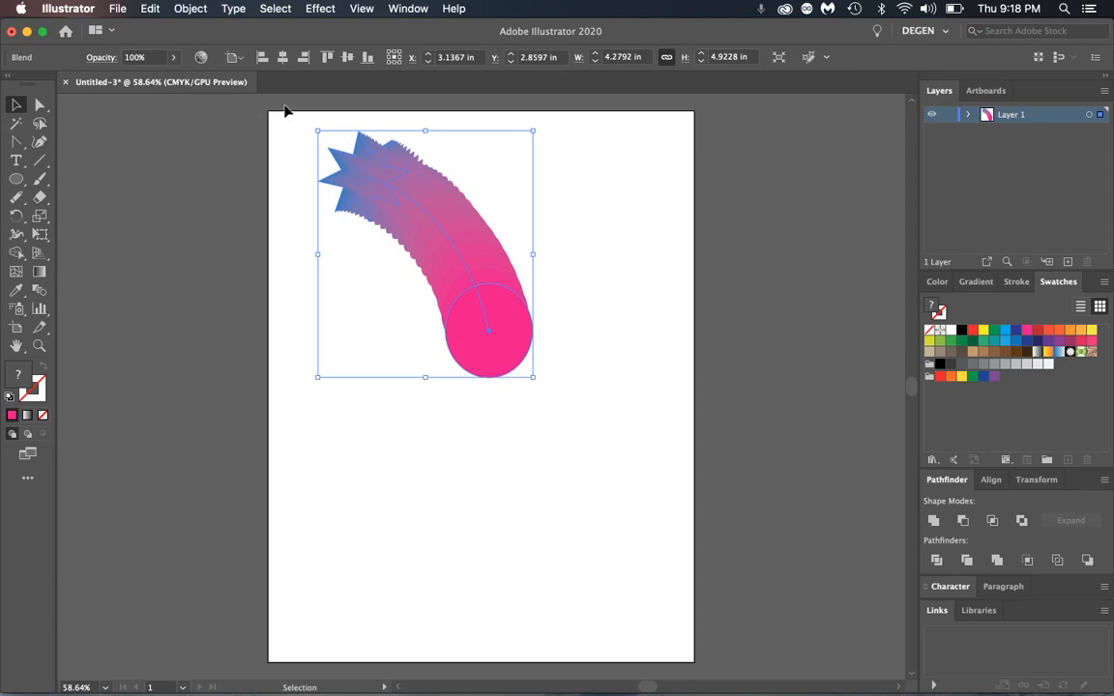
- Expand the blend's object and fill into individual shapes and ungroup them
click(190, 8)
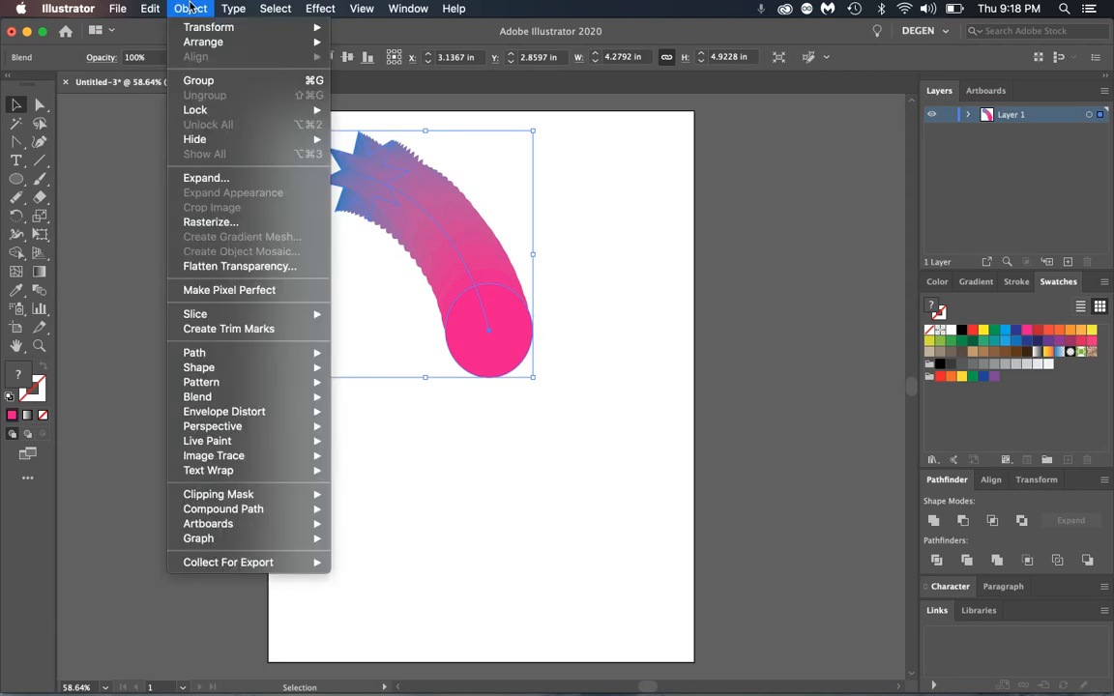
click(249, 183)
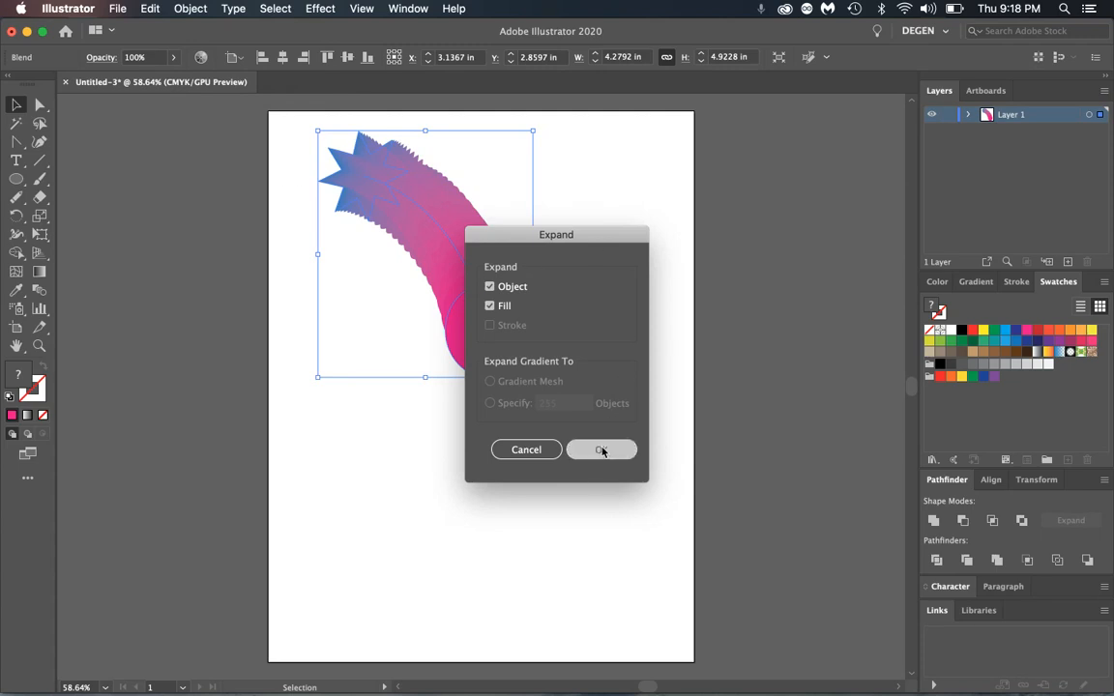
click(601, 450)
click(189, 9)
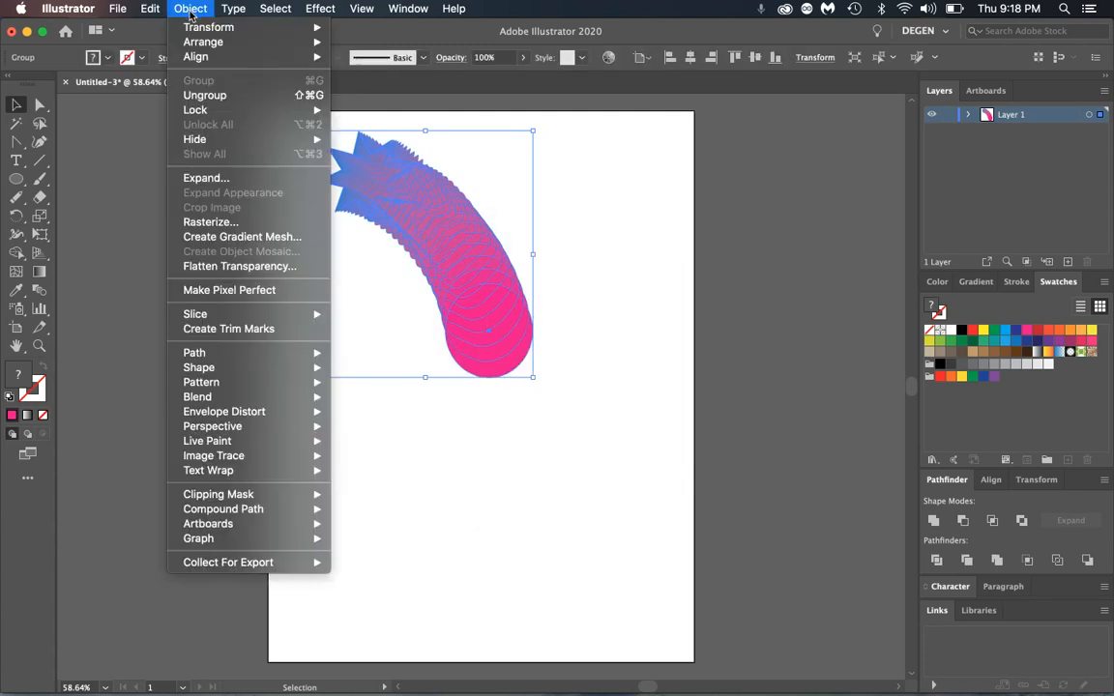
click(205, 95)
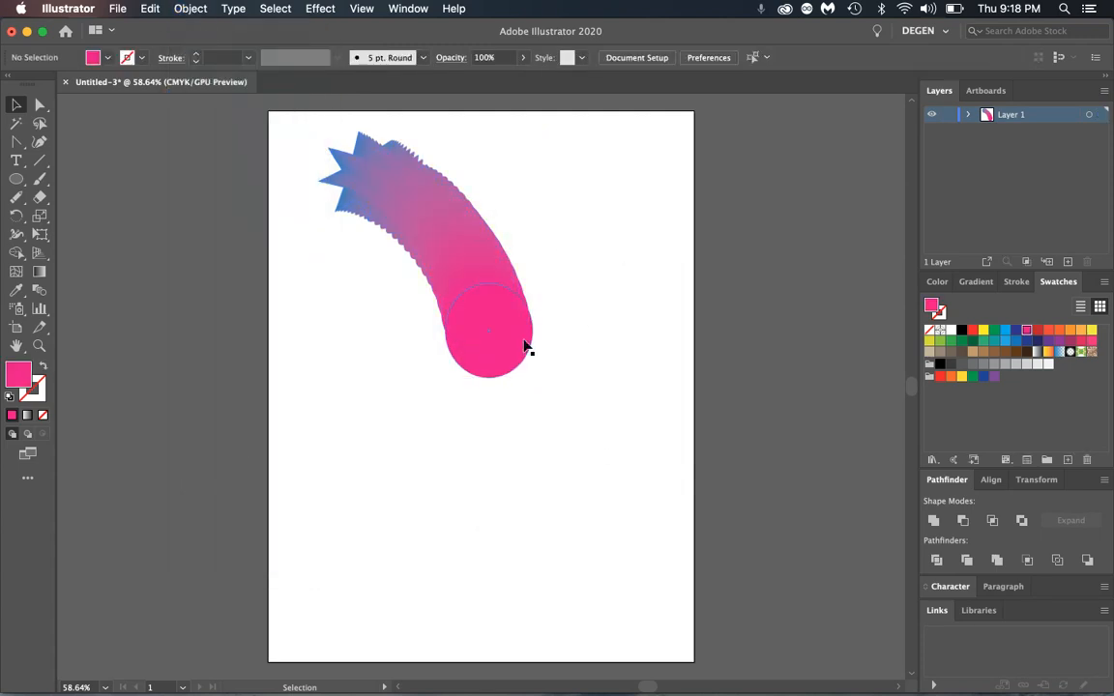
- Pull the ungrouped blend shapes apart one by one, spreading the pink circles and the purple and blue stars over the artboard
drag(527, 349, 534, 509)
drag(481, 326, 614, 425)
drag(453, 292, 513, 394)
drag(501, 304, 643, 276)
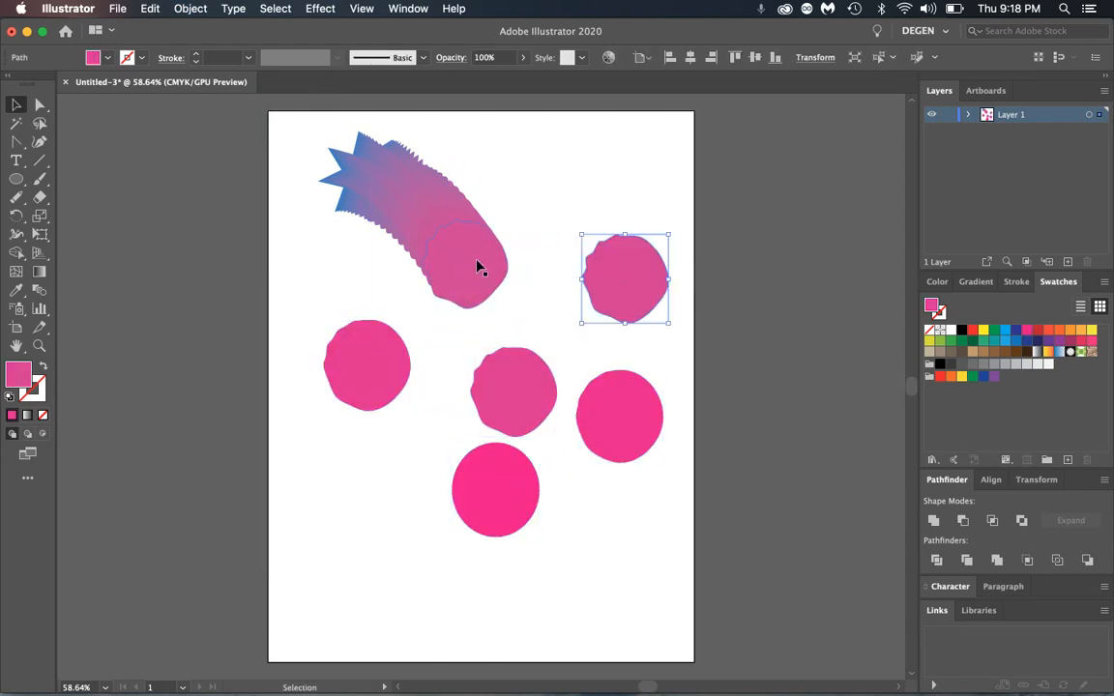
drag(479, 266, 541, 327)
drag(474, 232, 374, 286)
drag(452, 252, 523, 276)
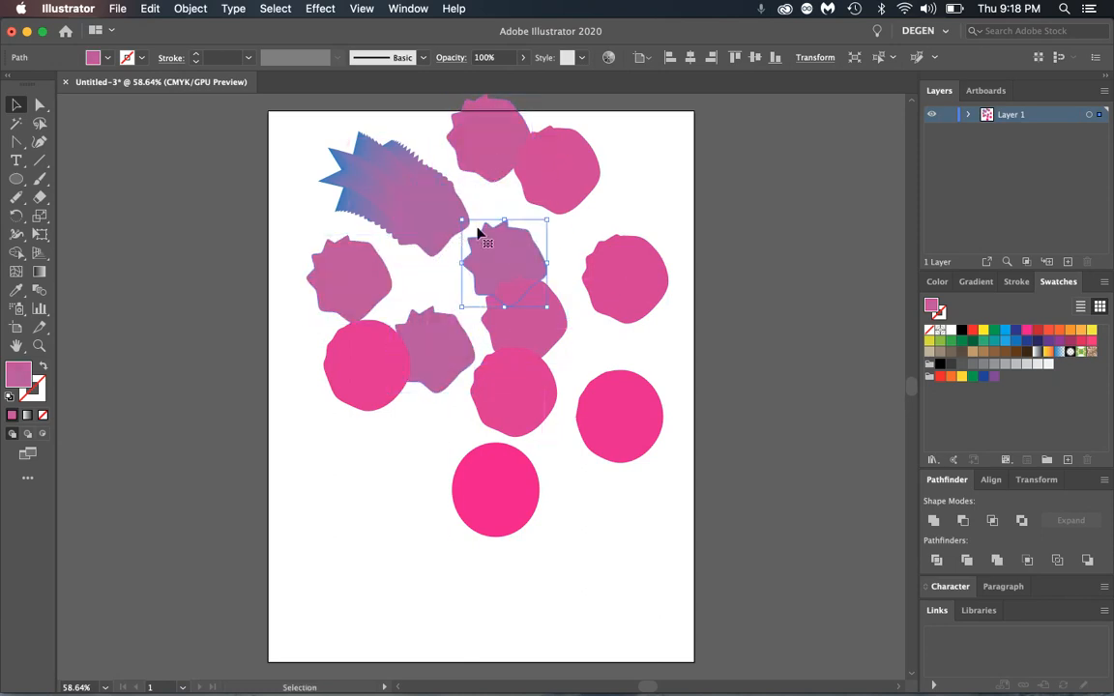
drag(444, 223, 456, 301)
drag(420, 202, 482, 213)
drag(410, 182, 442, 199)
drag(393, 181, 387, 267)
drag(378, 186, 408, 237)
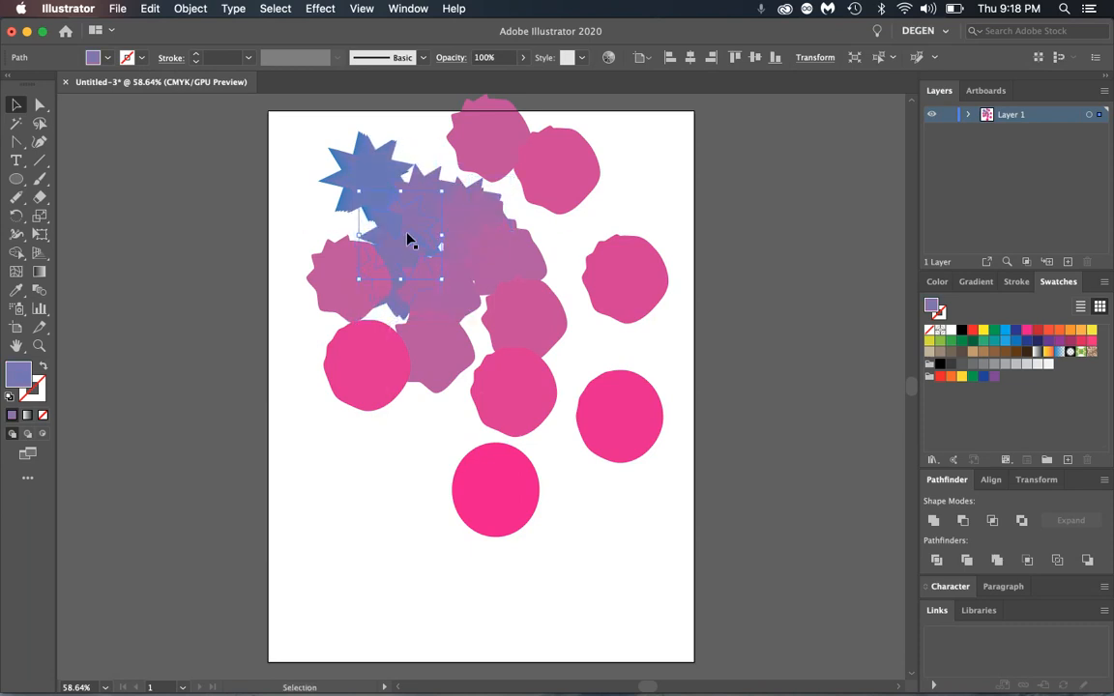
drag(381, 181, 413, 154)
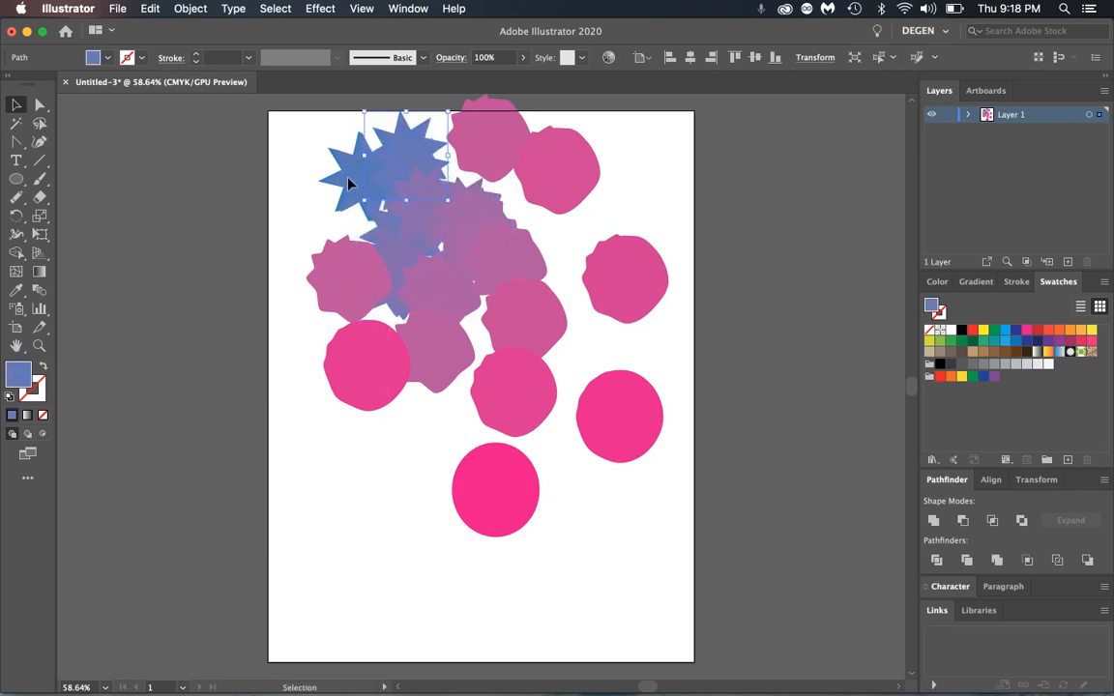
drag(351, 184, 306, 167)
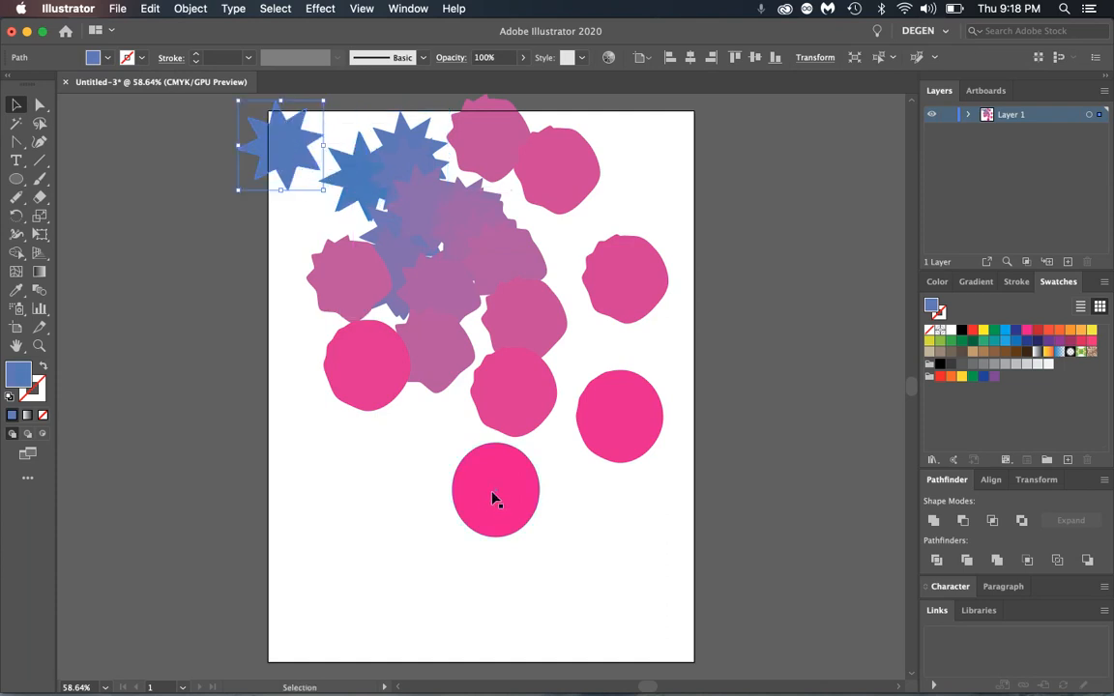
drag(494, 499, 544, 562)
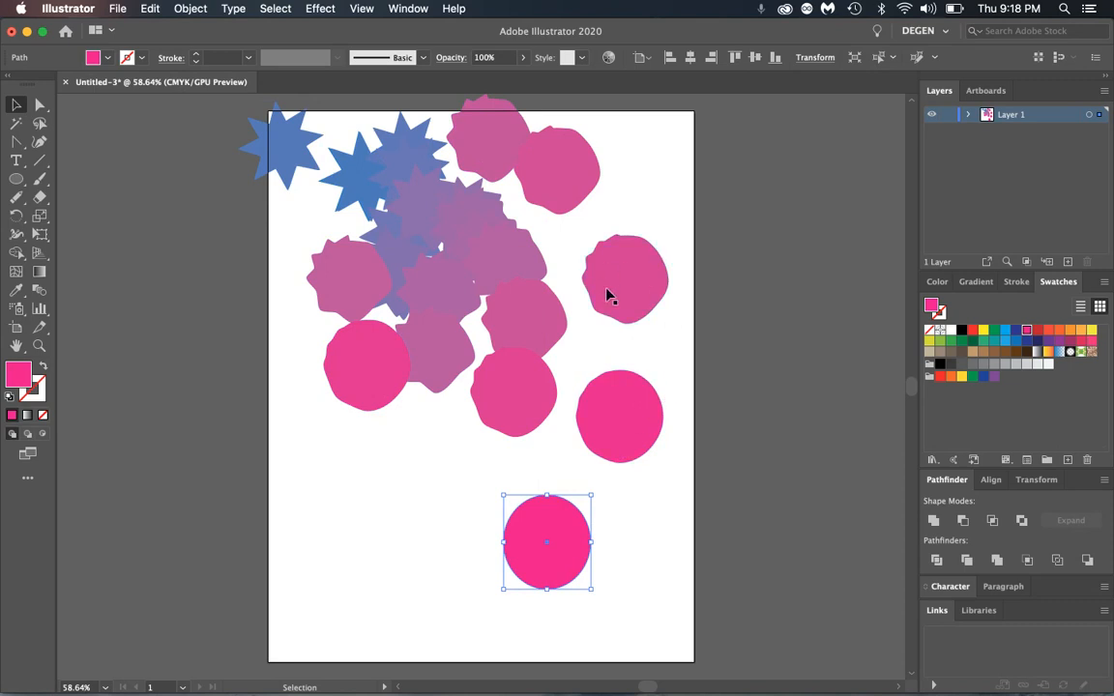
drag(293, 154, 322, 184)
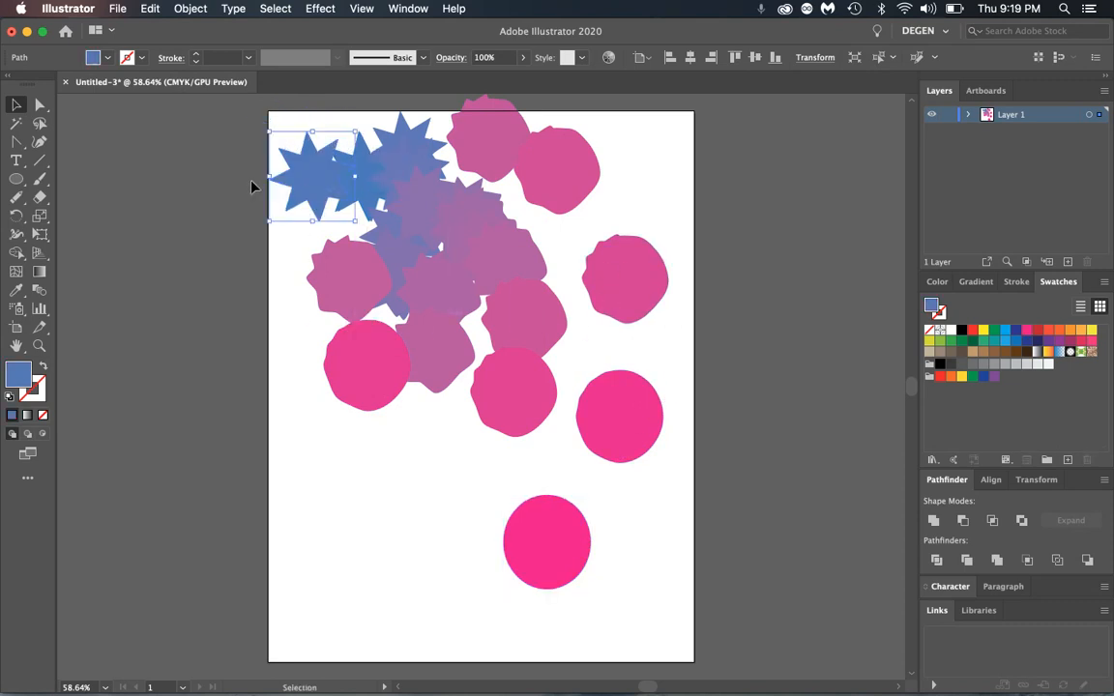
- Delete all the separated shapes from the artboard
drag(240, 96, 647, 622)
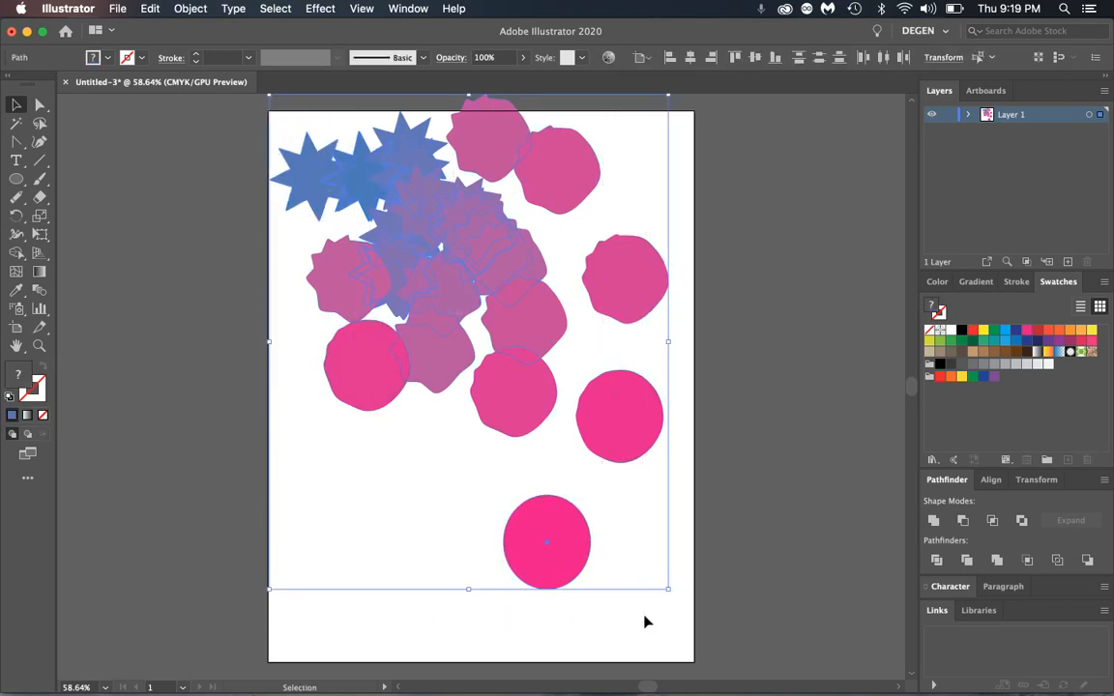
key(Delete)
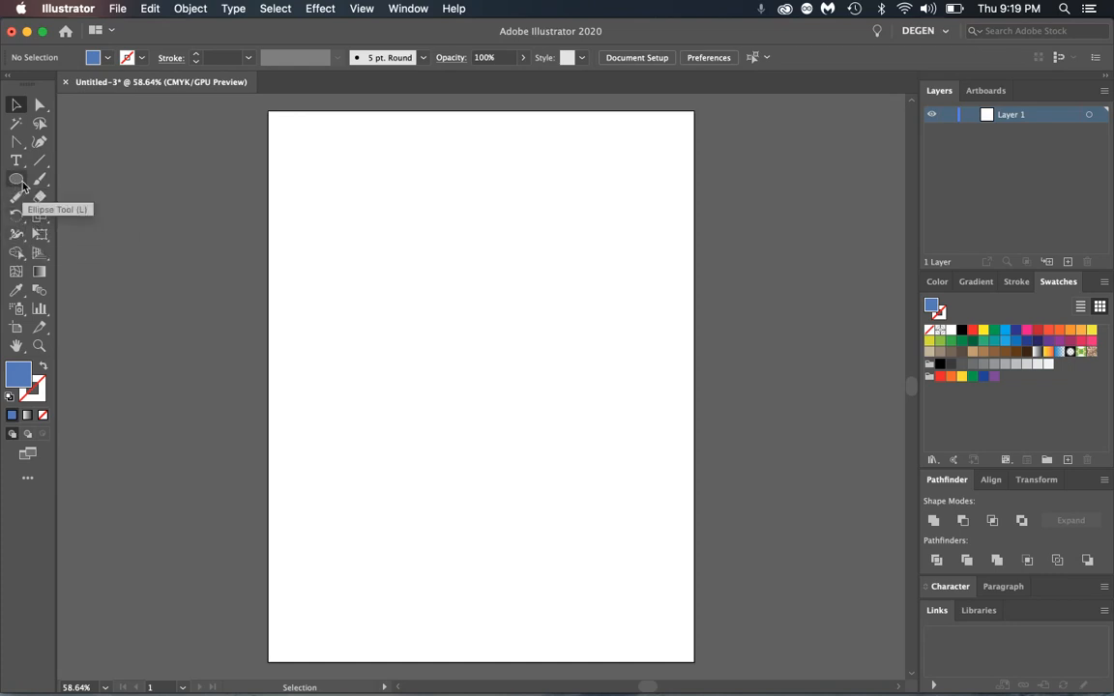
- Draw a circle with no fill and a black stroke in the artboard's upper half, and set its stroke weight to 3 pt
click(42, 367)
click(37, 388)
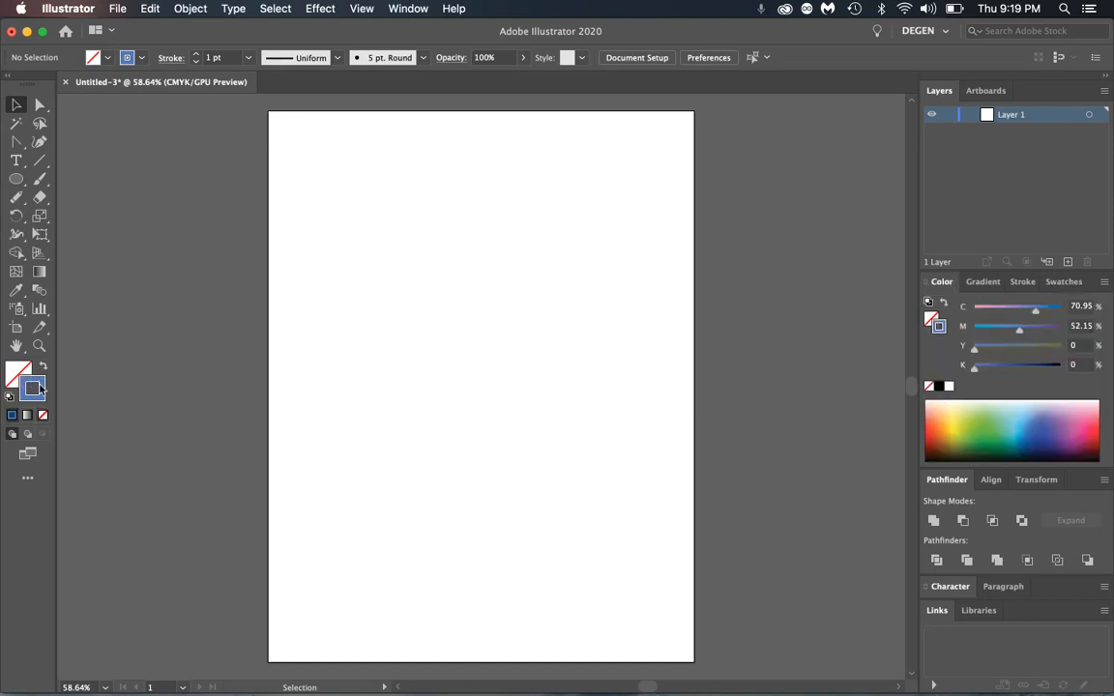
click(938, 387)
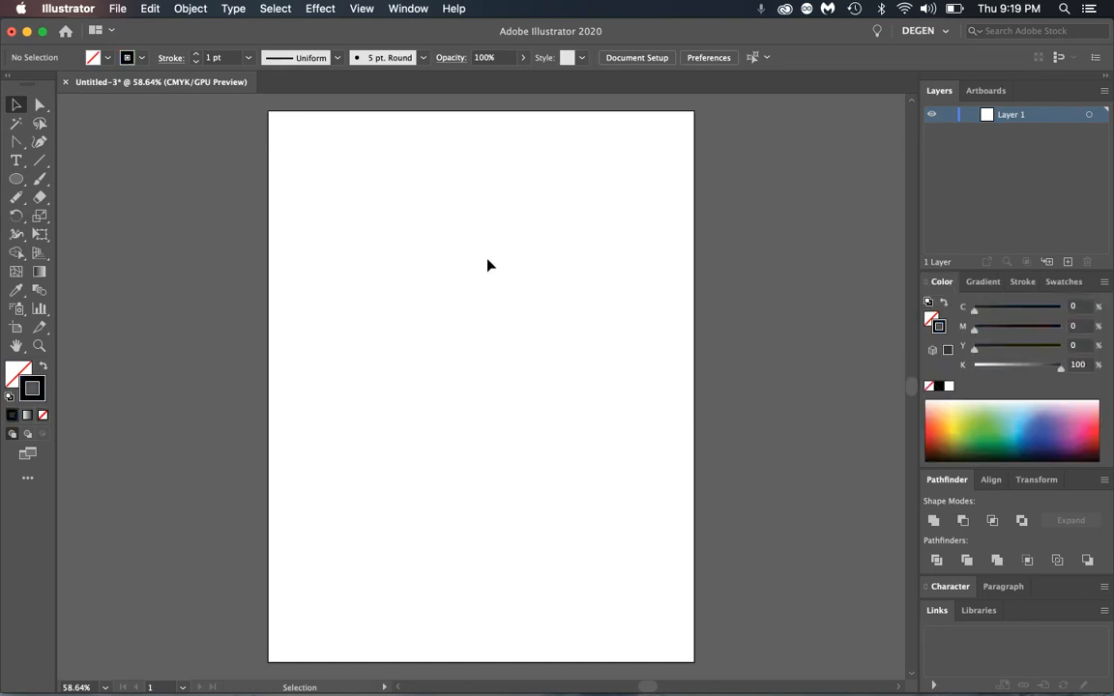
click(17, 179)
drag(352, 206, 485, 346)
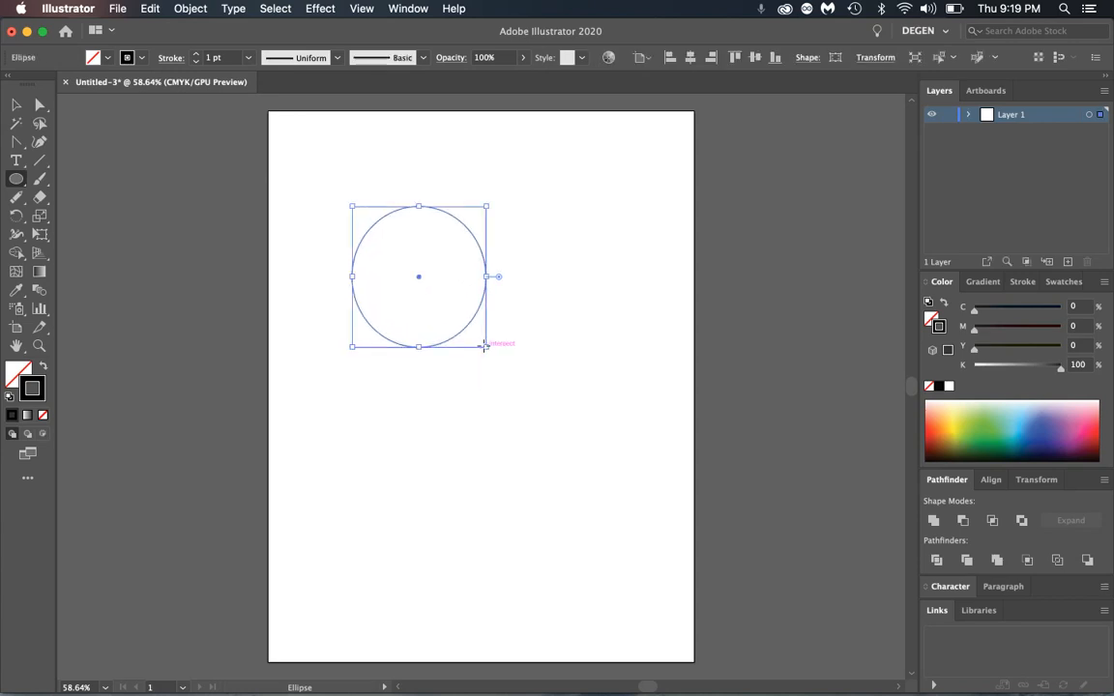
click(1022, 282)
click(982, 304)
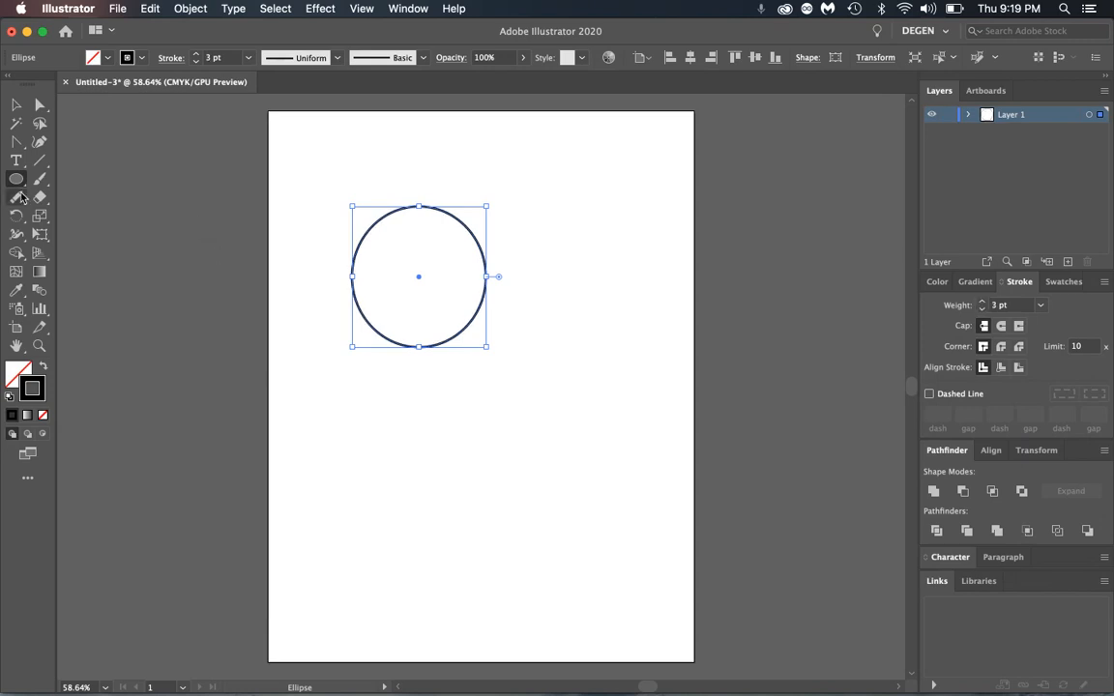
- Thicken the circle's stroke at its upper left with the Width tool and check the path in Outline view before restoring the preview
click(17, 235)
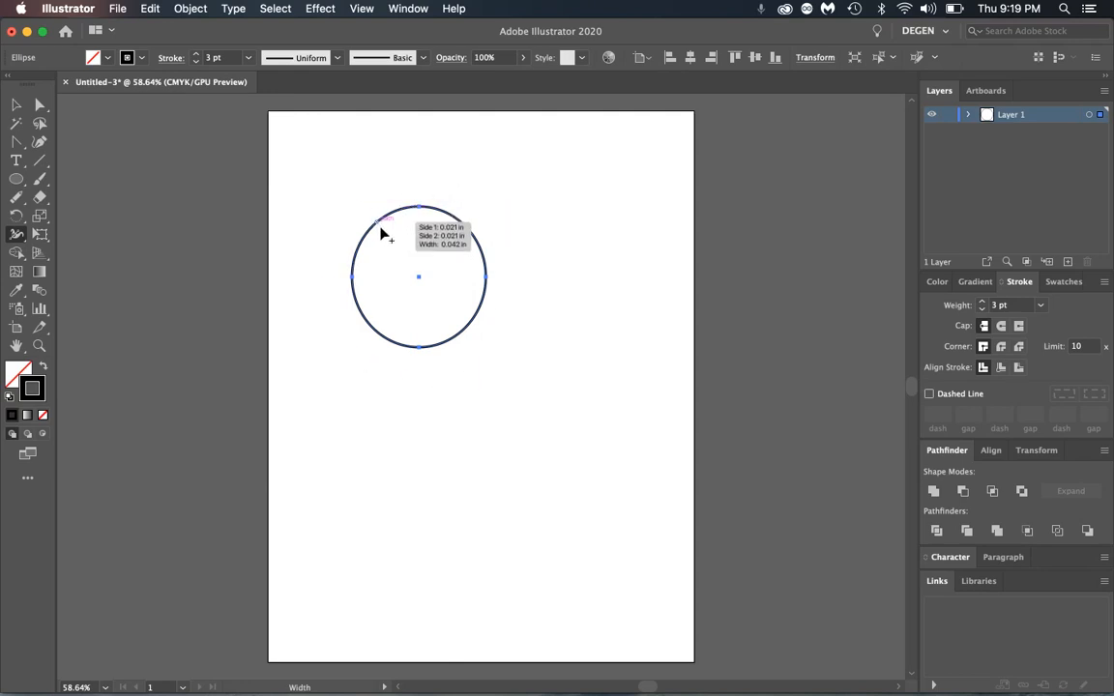
drag(380, 227, 380, 231)
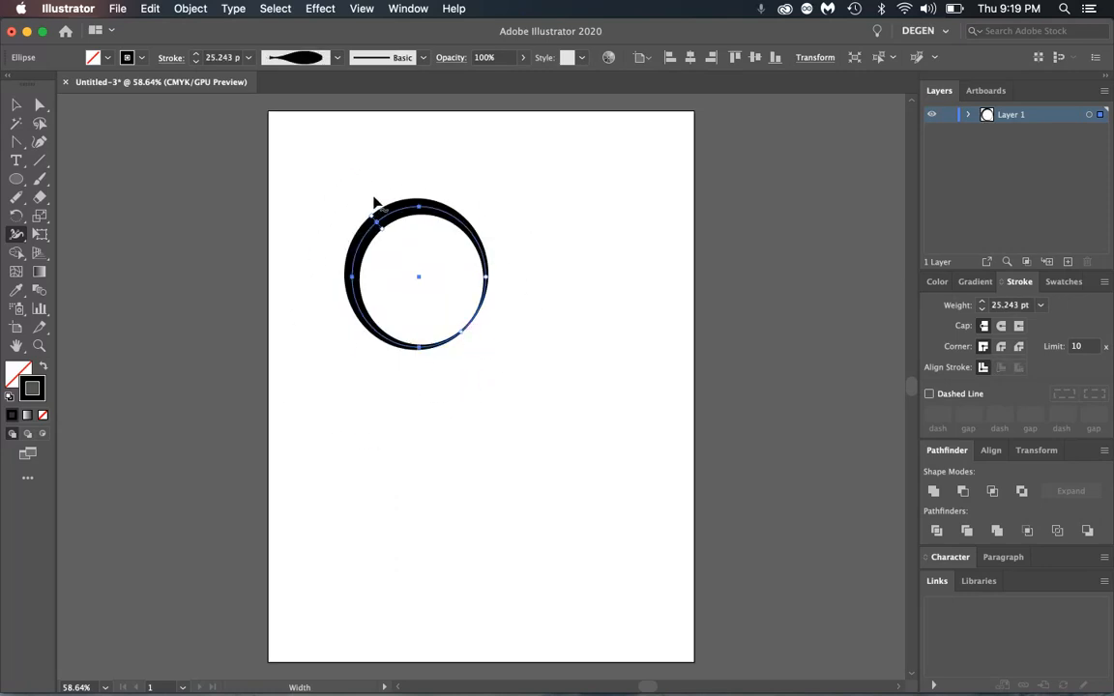
click(375, 9)
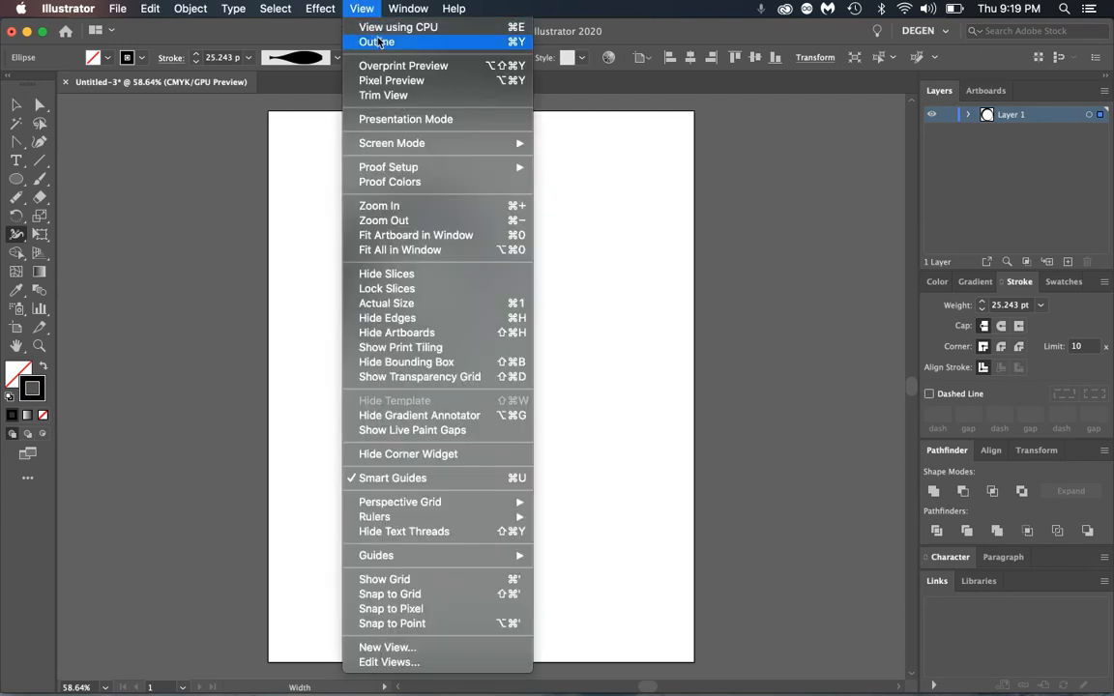
click(377, 40)
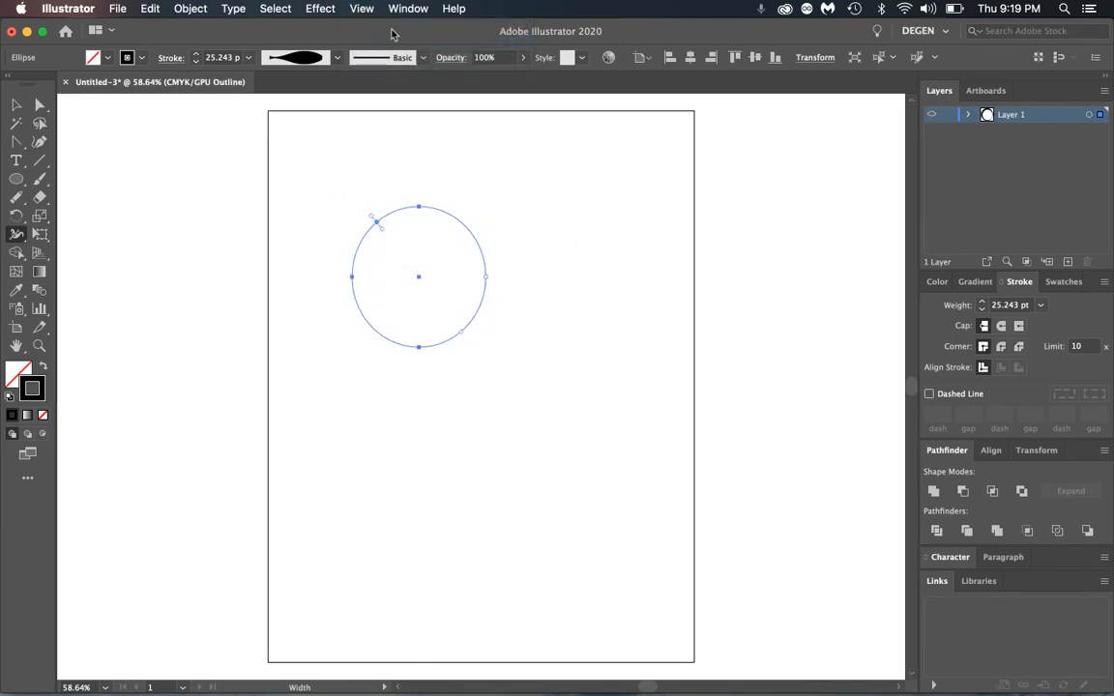
click(362, 8)
click(377, 41)
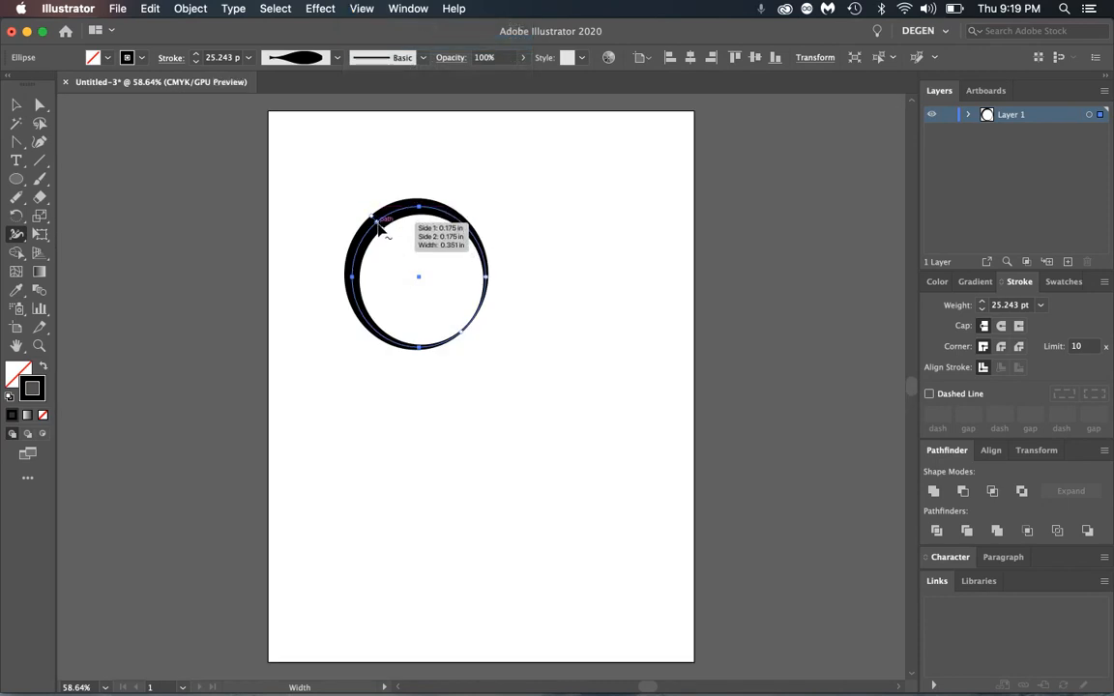
- Vary the circle's stroke width further, thinning the inner side at the upper left and widening it at the lower right, upper right and lower left
drag(383, 232, 379, 224)
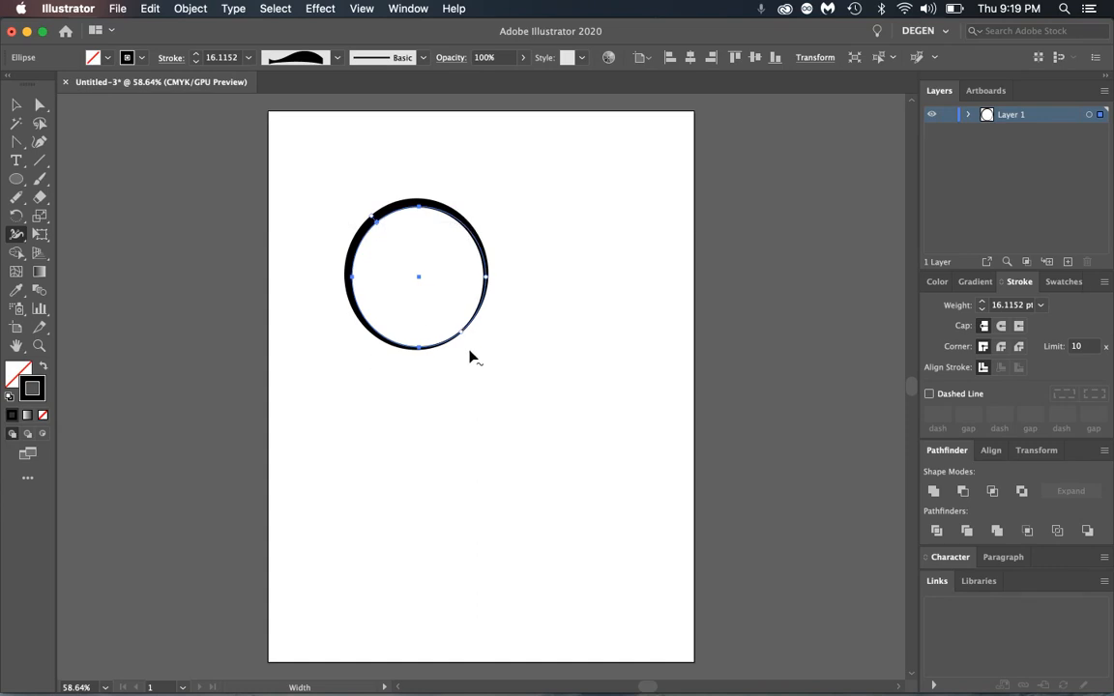
drag(465, 341, 466, 350)
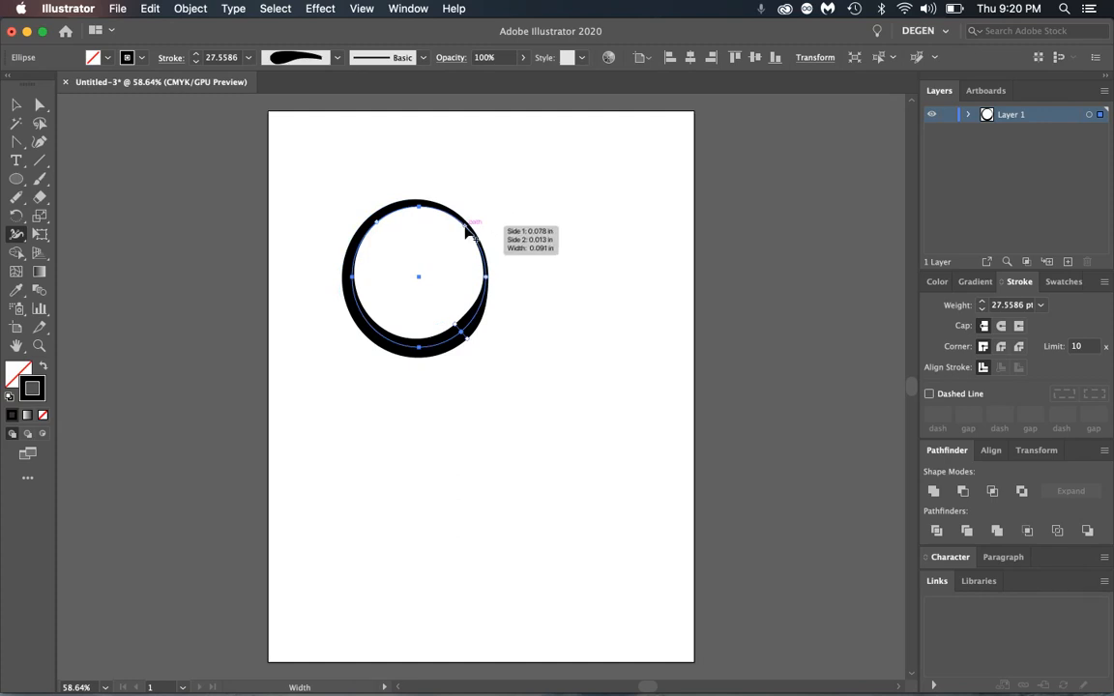
drag(465, 229, 495, 198)
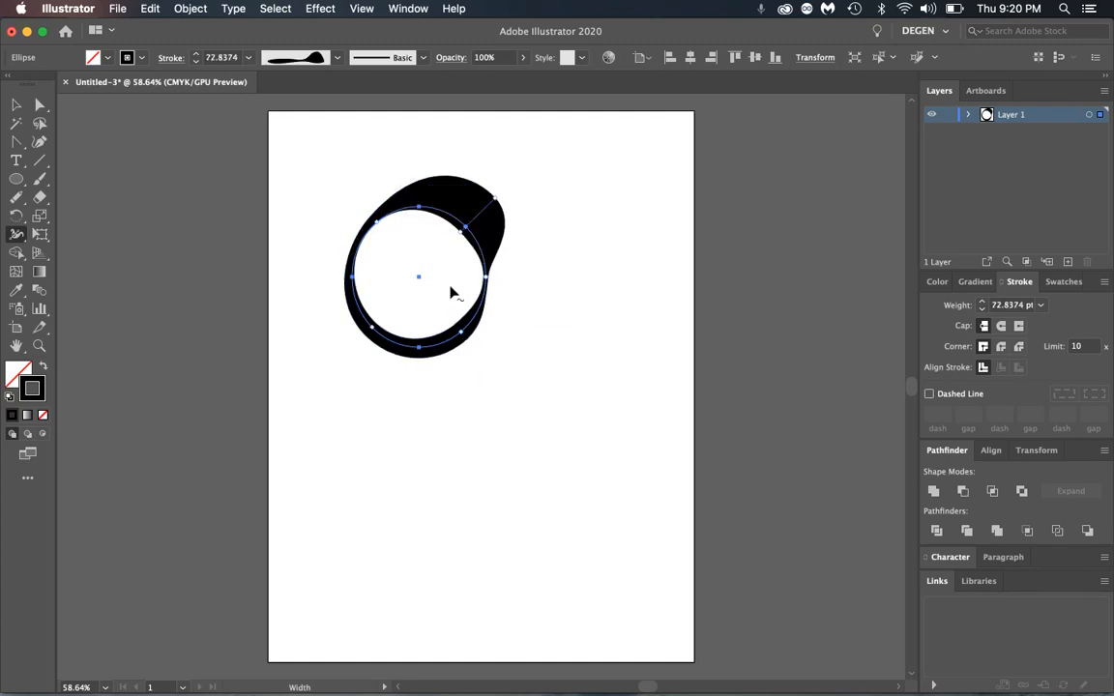
mouse_move(381, 335)
mouse_down()
mouse_move(387, 327)
mouse_move(338, 306)
mouse_up()
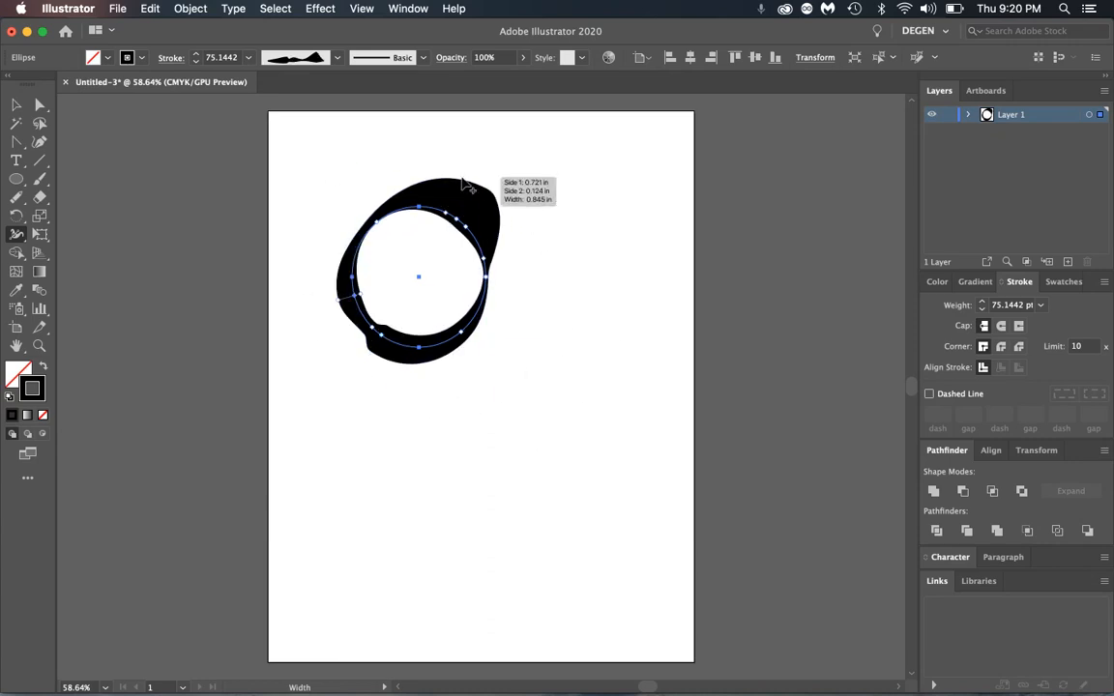
- Convert the circle's variable-width stroke into a filled shape with Outline Stroke
click(190, 9)
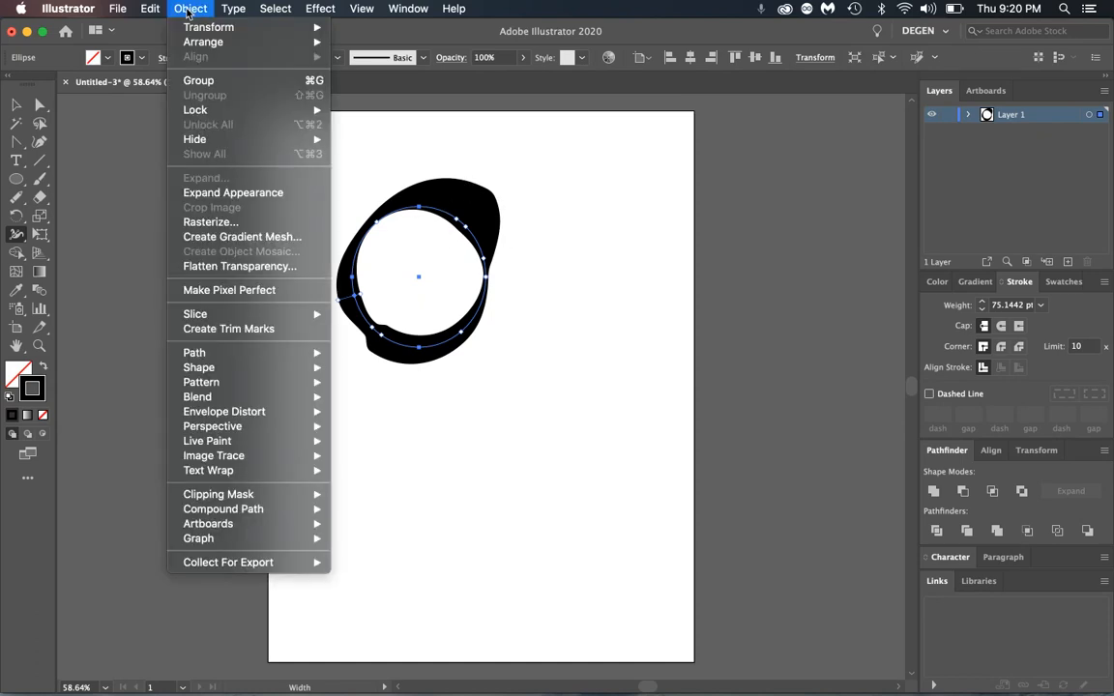
mouse_move(220, 357)
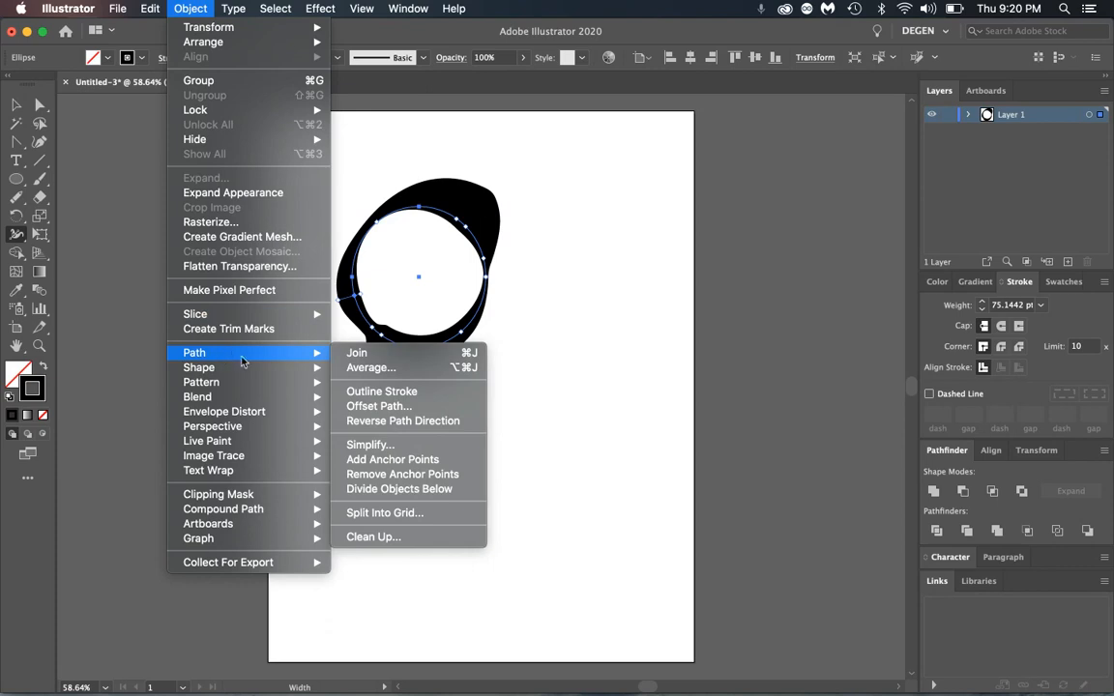
click(434, 394)
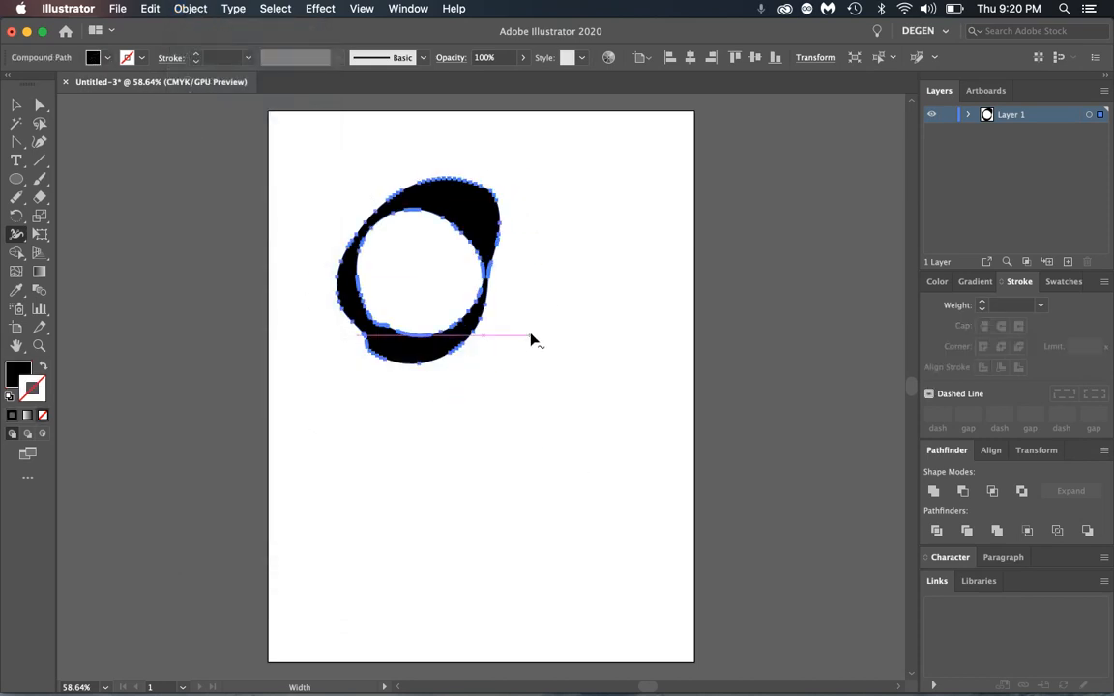
- Inspect the outlined ring's anchor points up close, and delete the ring from the artboard
key(z)
click(448, 191)
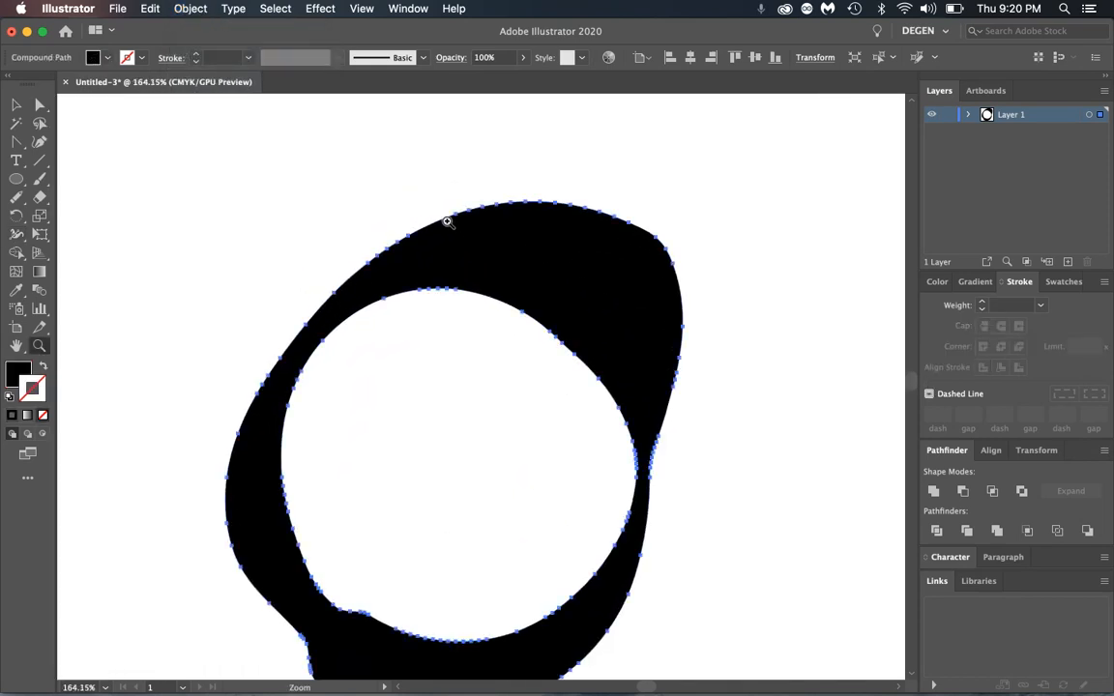
alt+click(723, 293)
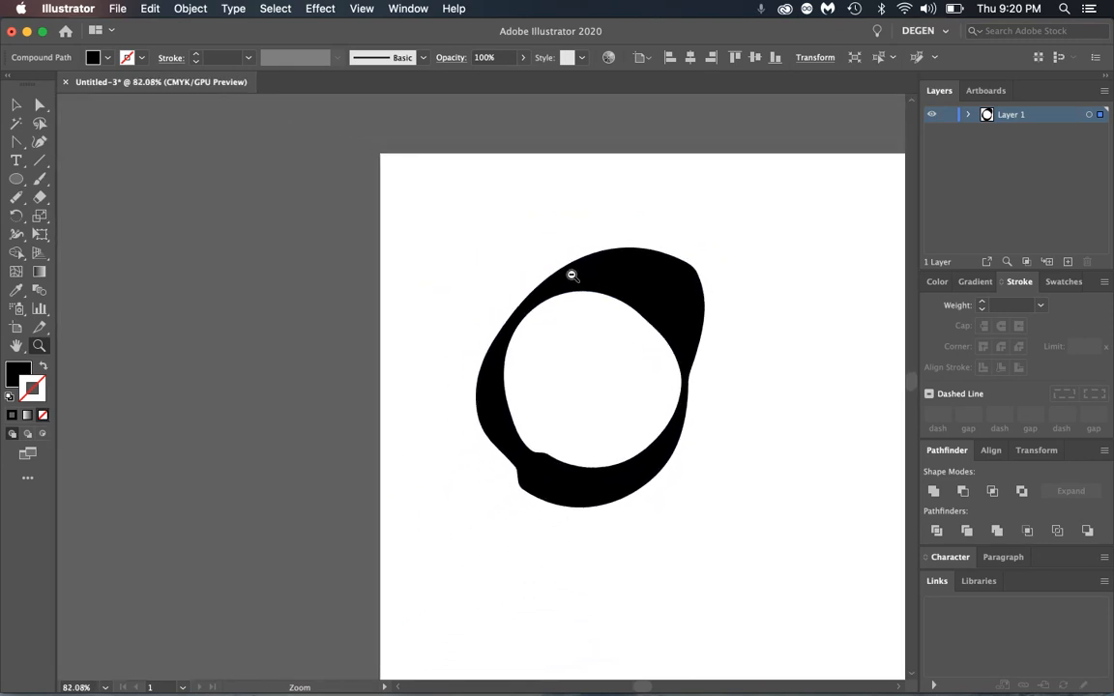
drag(751, 277, 566, 233)
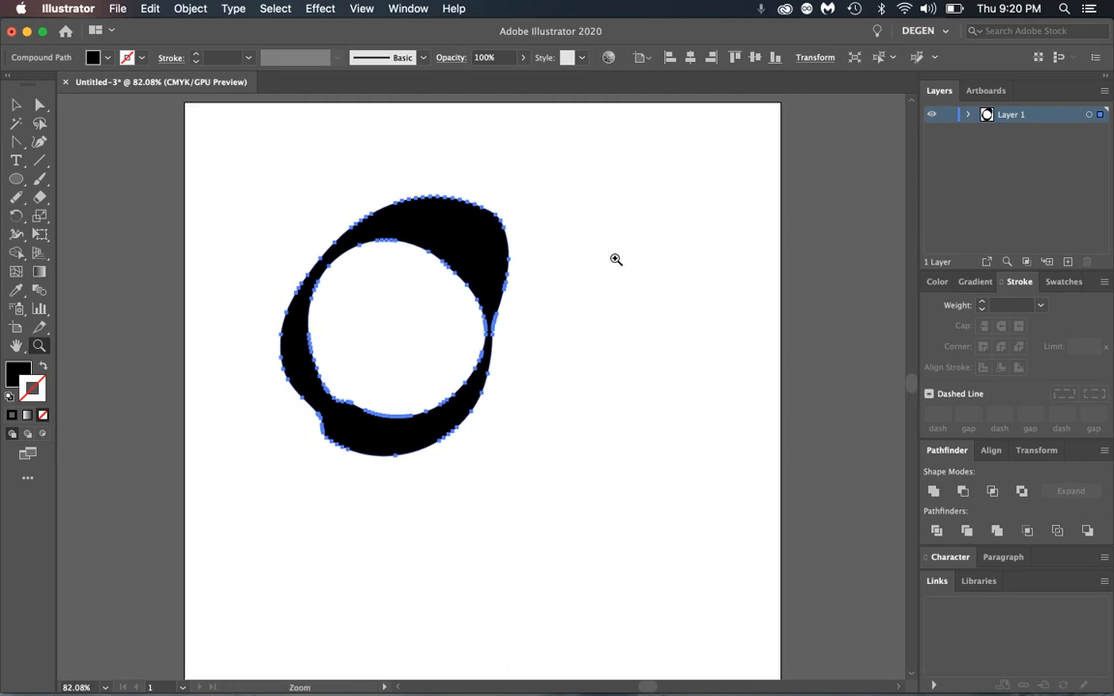
alt+click(648, 257)
alt+click(646, 256)
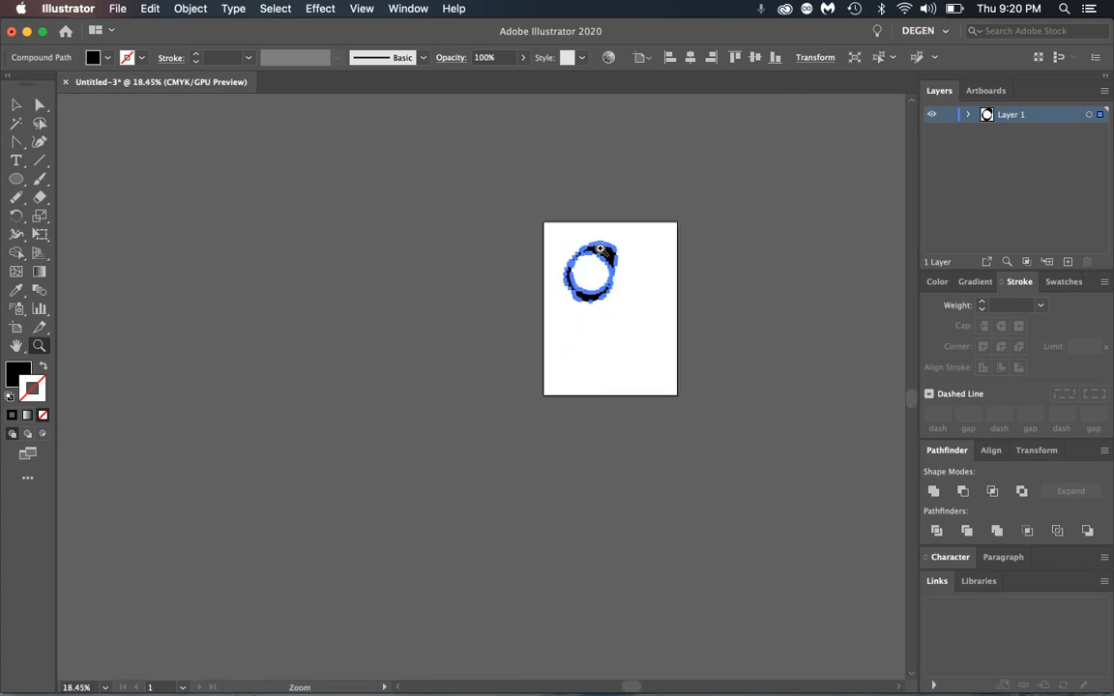
key(super+0)
key(v)
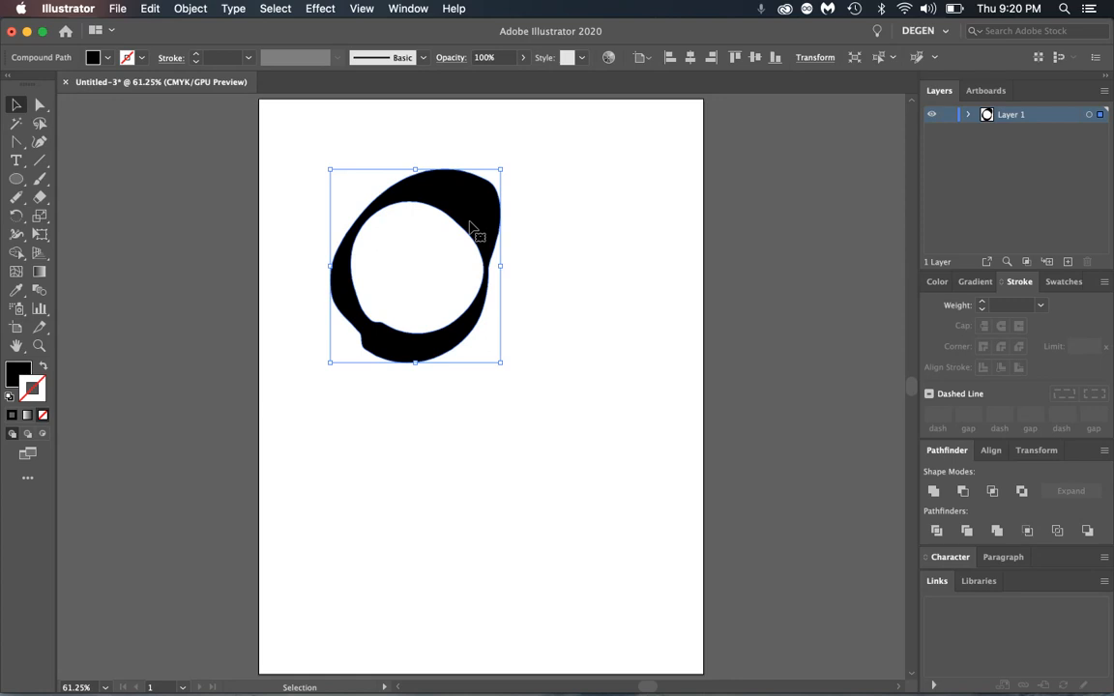
key(Delete)
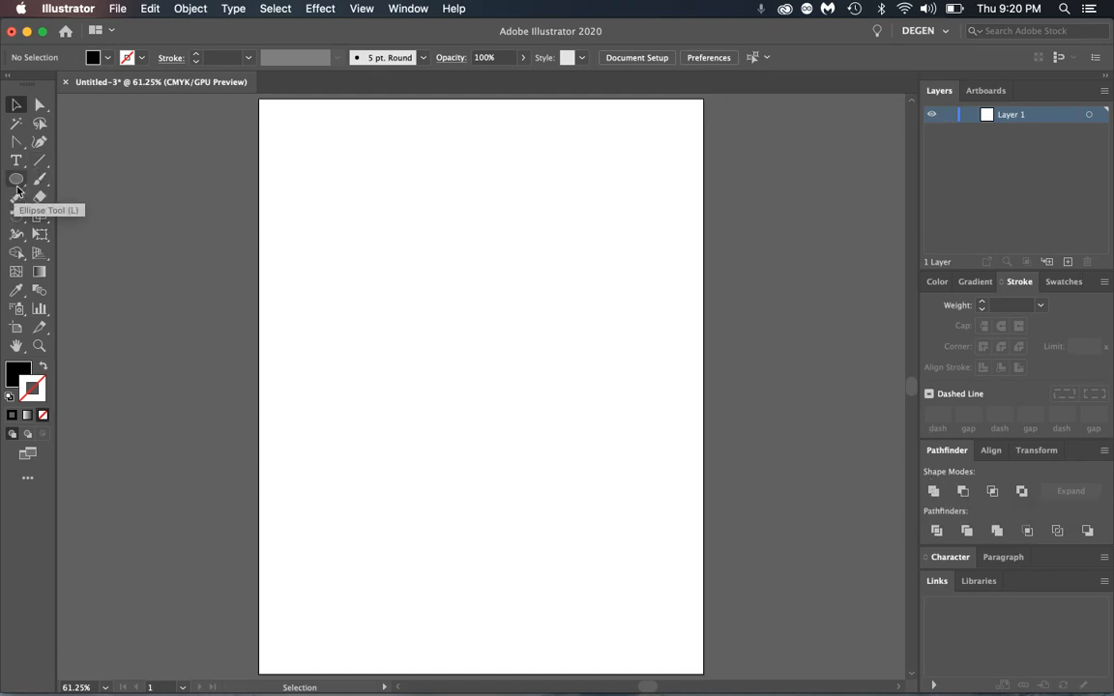
- Draw three vertical and three horizontal black rectangular bars of varying thickness that cross each other in the artboard's upper half
drag(17, 180, 96, 179)
drag(372, 188, 386, 366)
mouse_move(344, 223)
mouse_down()
mouse_move(584, 221)
mouse_move(585, 241)
mouse_up()
drag(473, 165, 481, 352)
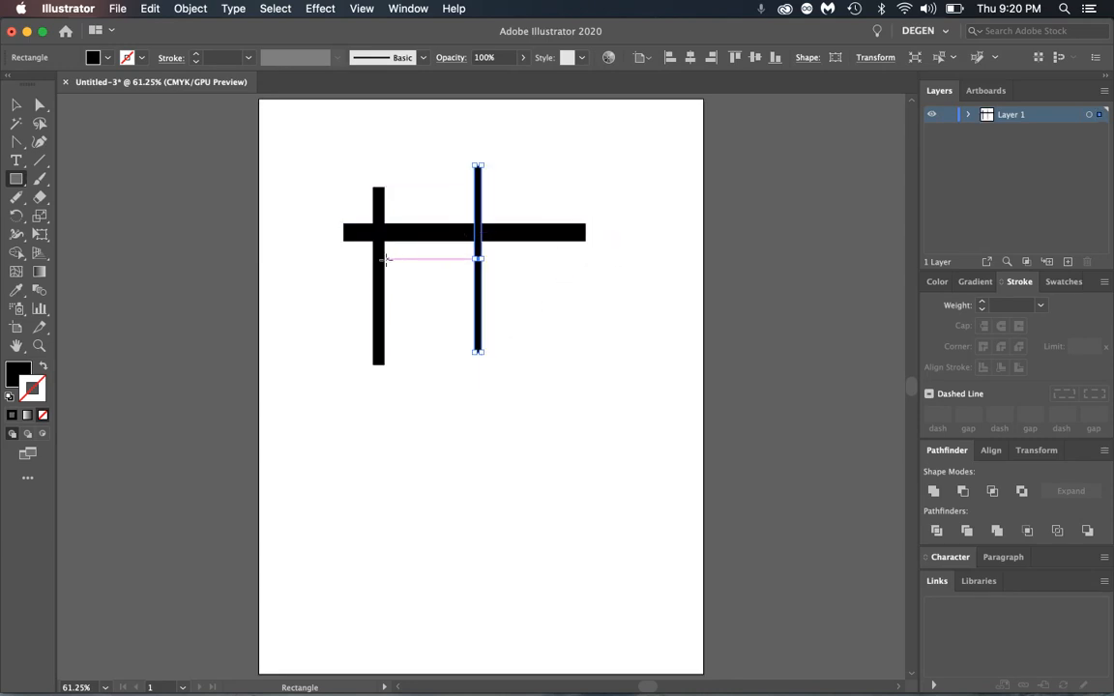
drag(420, 259, 607, 288)
drag(528, 187, 548, 360)
drag(333, 306, 590, 328)
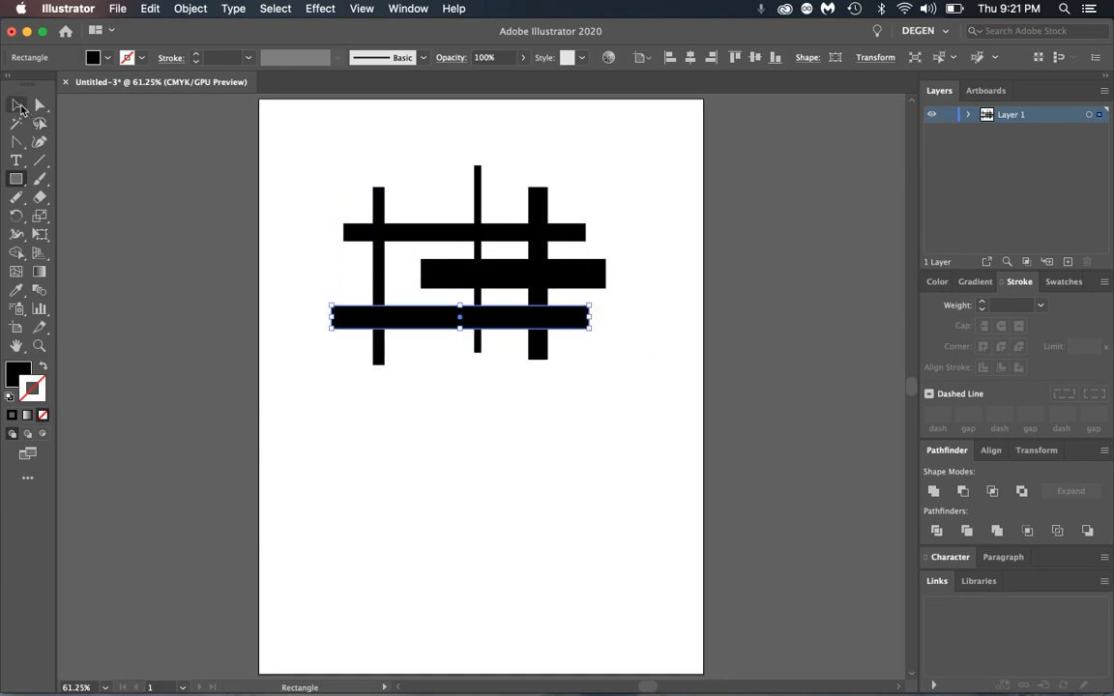
- Fill the lowest horizontal bar with green and leave it without a stroke
click(17, 105)
click(1064, 281)
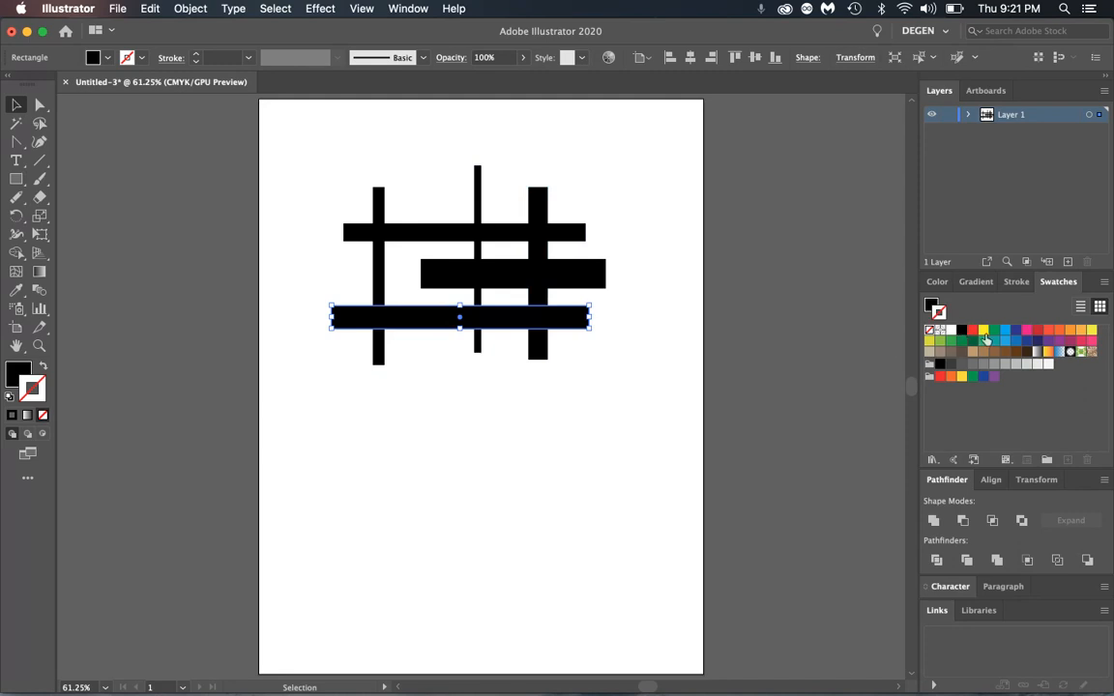
click(995, 330)
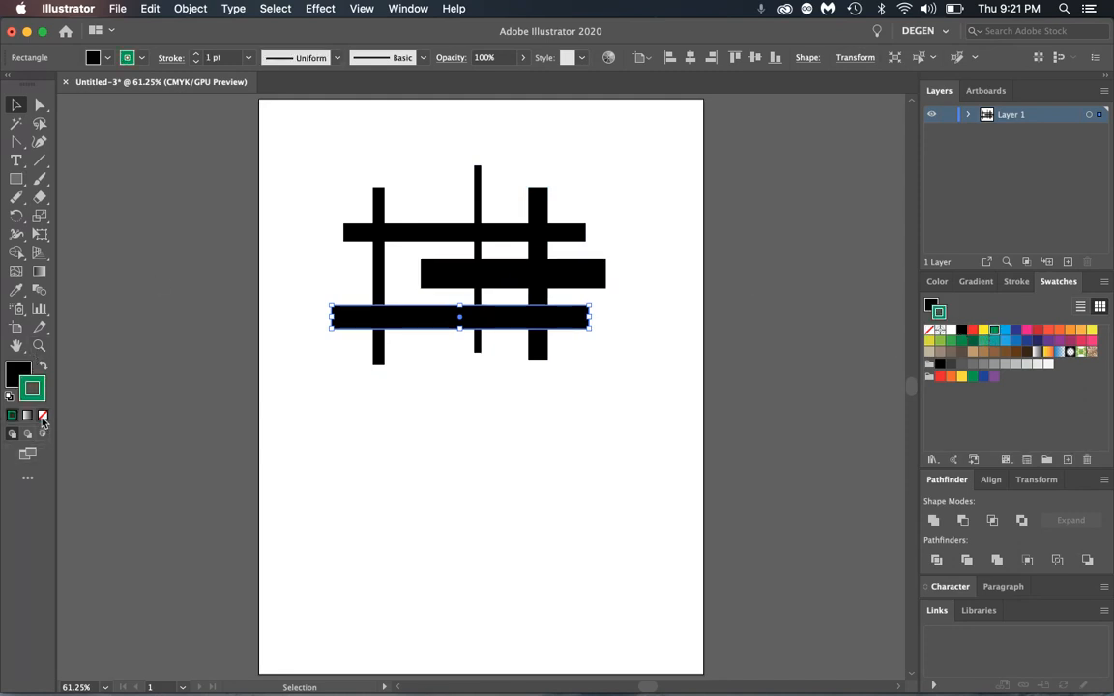
click(42, 415)
click(18, 373)
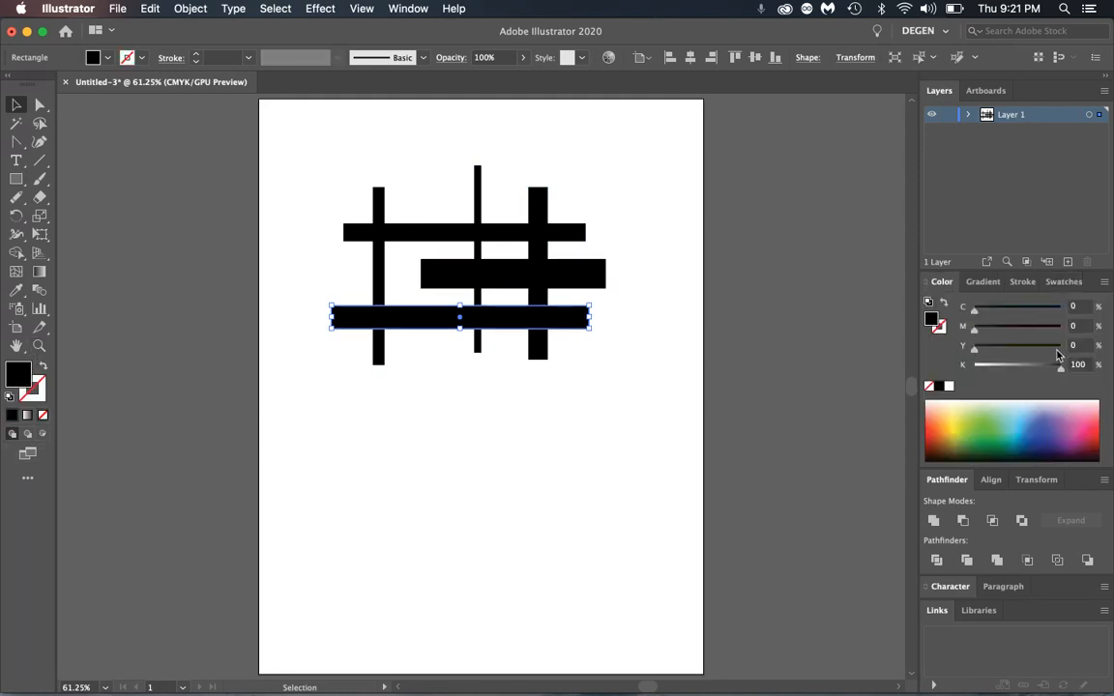
click(997, 419)
- Fill the middle horizontal bar pink, the right vertical bar orange, the upper horizontal bar yellow and the middle vertical bar purple
click(566, 280)
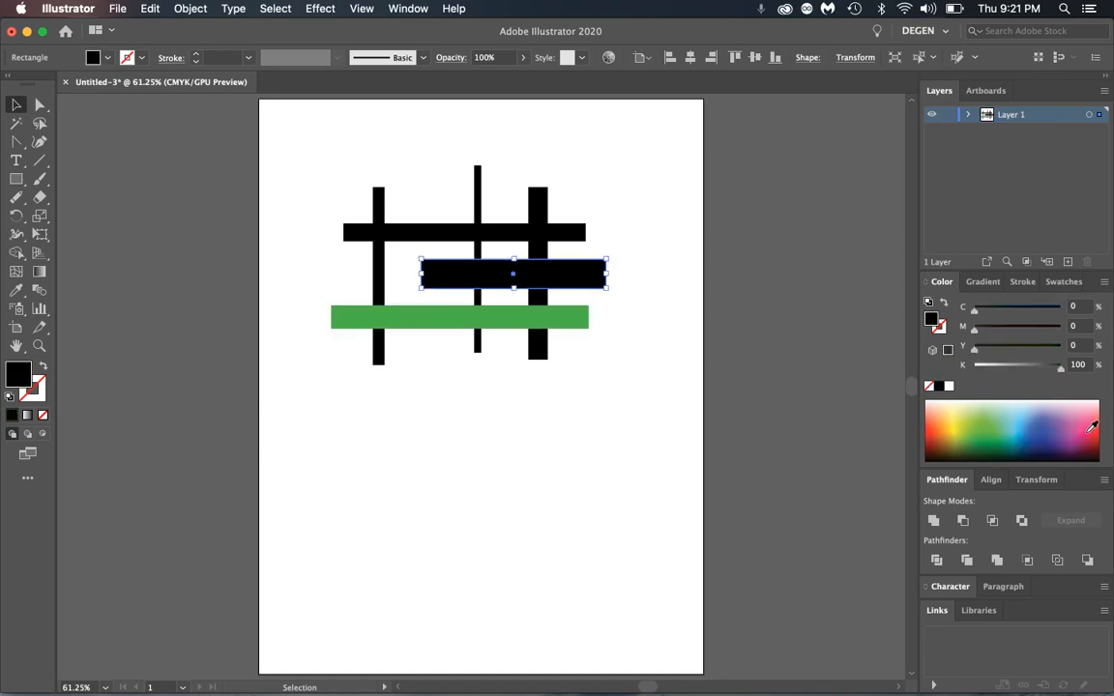
click(1085, 426)
click(538, 215)
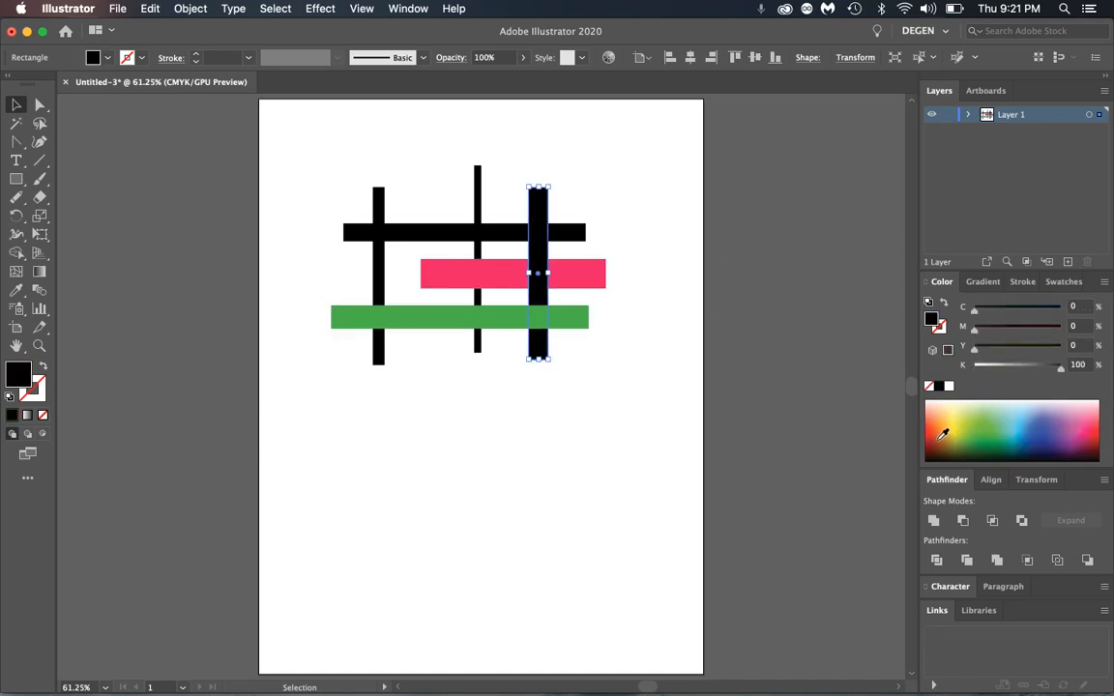
click(940, 429)
click(472, 233)
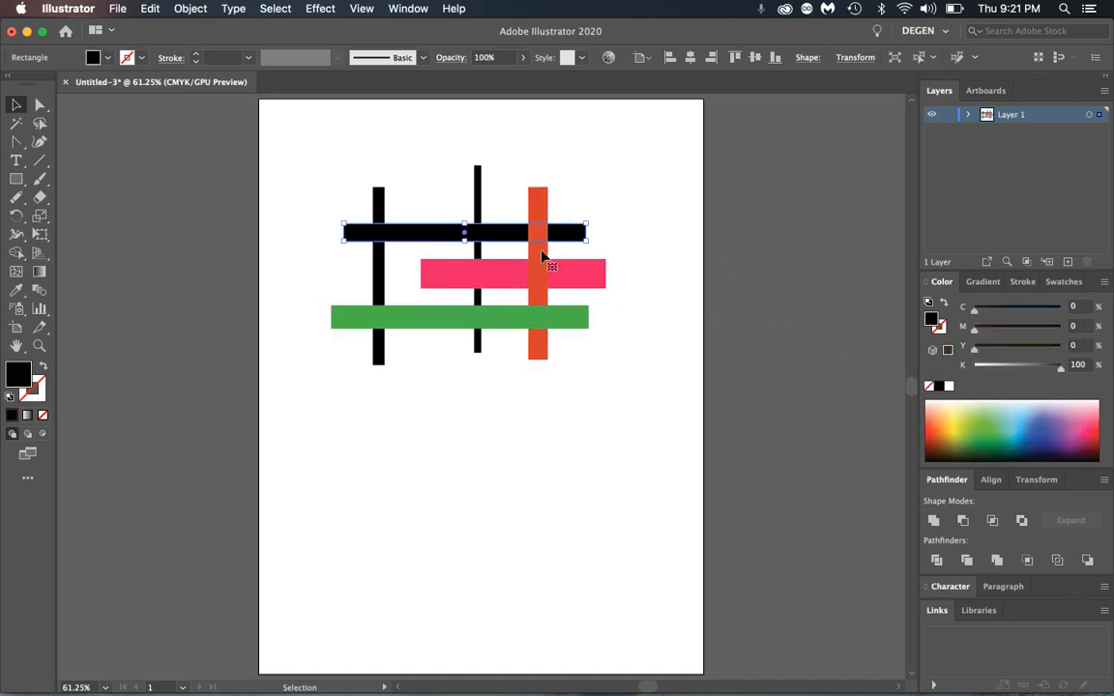
click(959, 421)
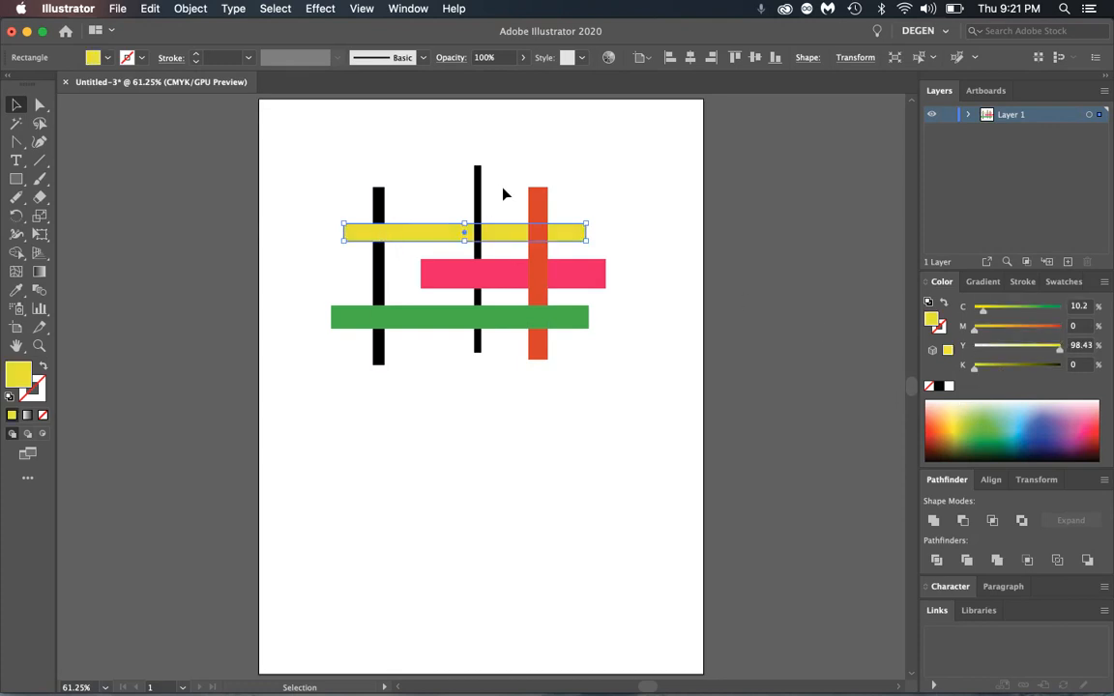
click(479, 199)
click(995, 432)
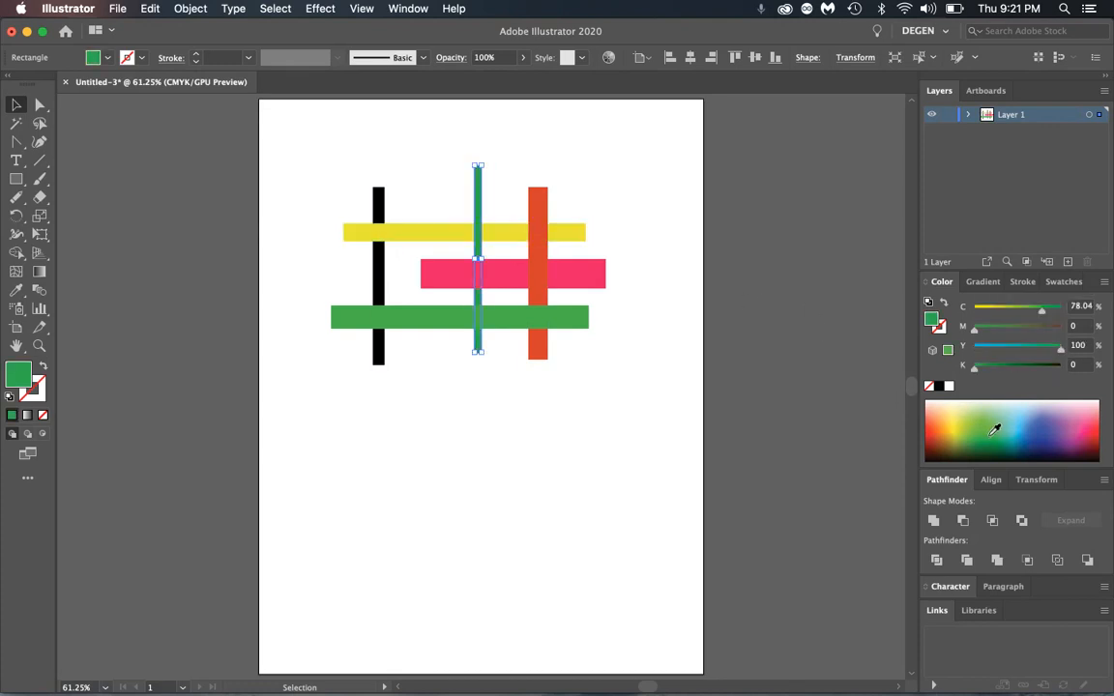
click(1056, 423)
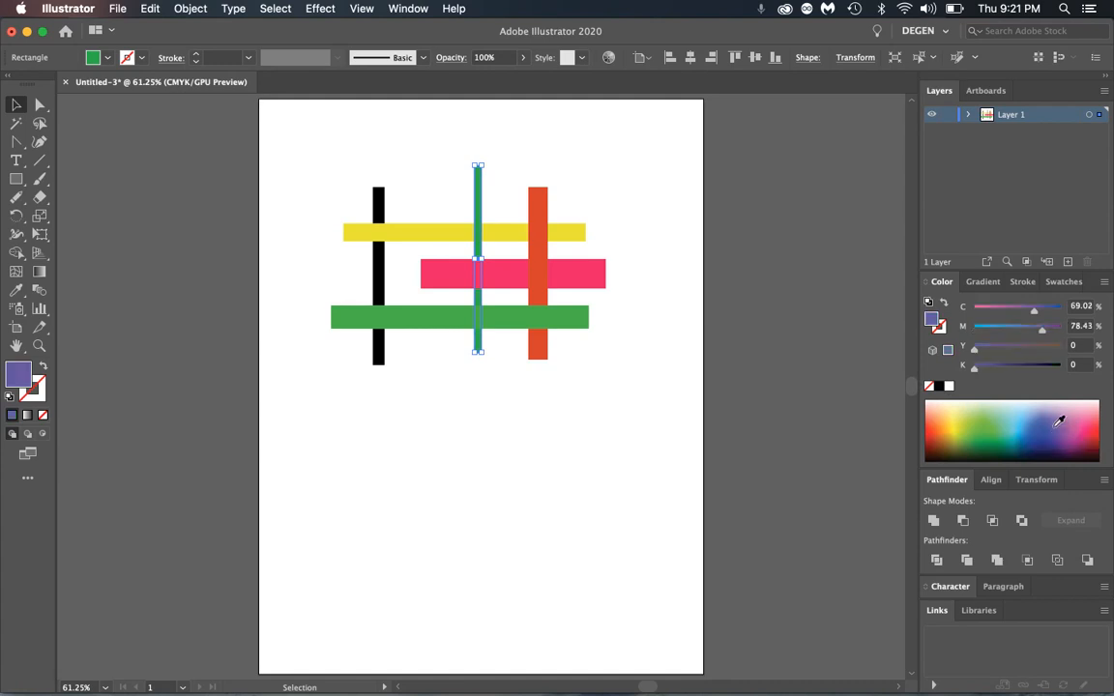
- Select all the bars, float the Shape Builder tool group above them, and merge the yellow bar's right end with the orange bar's upper end
drag(309, 131, 666, 423)
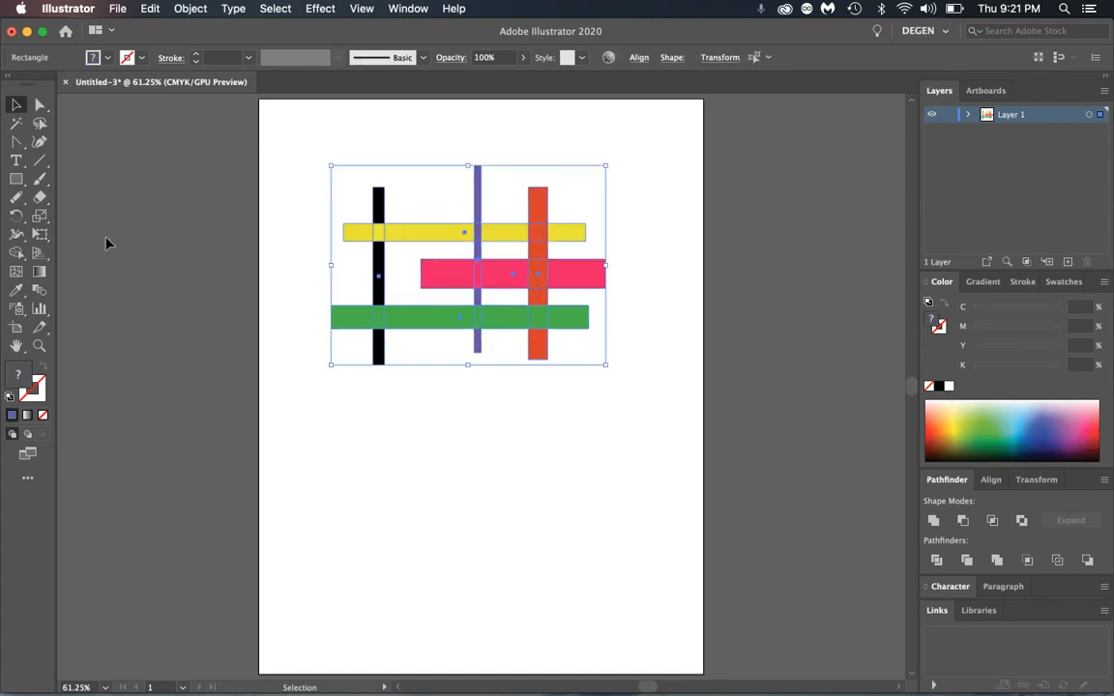
click(18, 255)
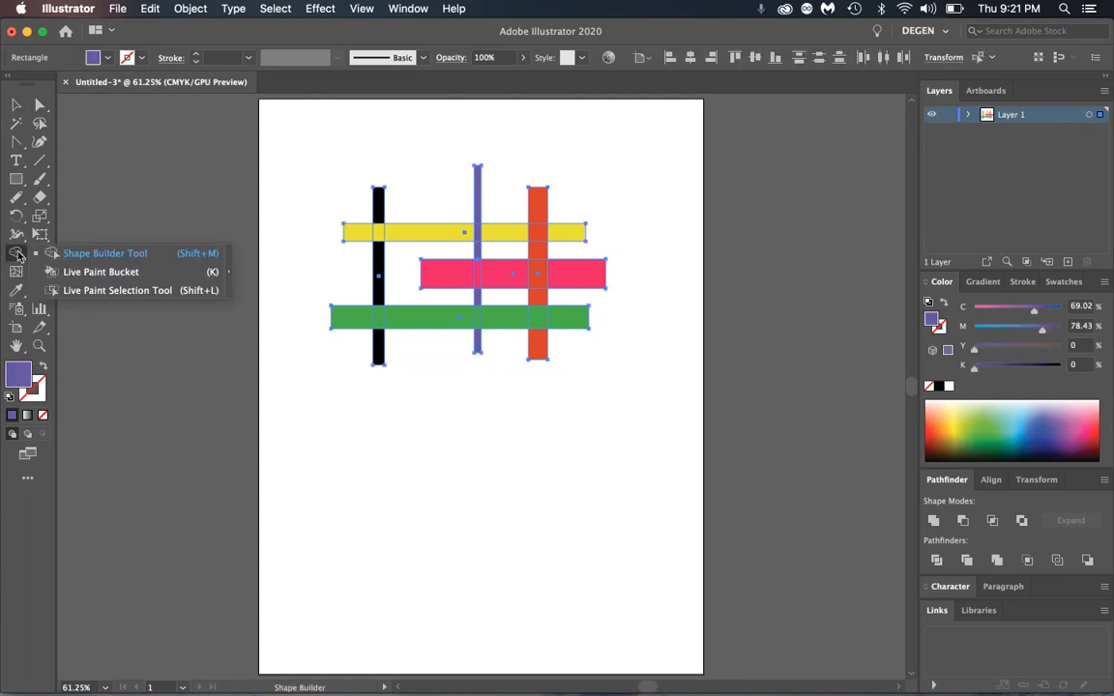
click(228, 271)
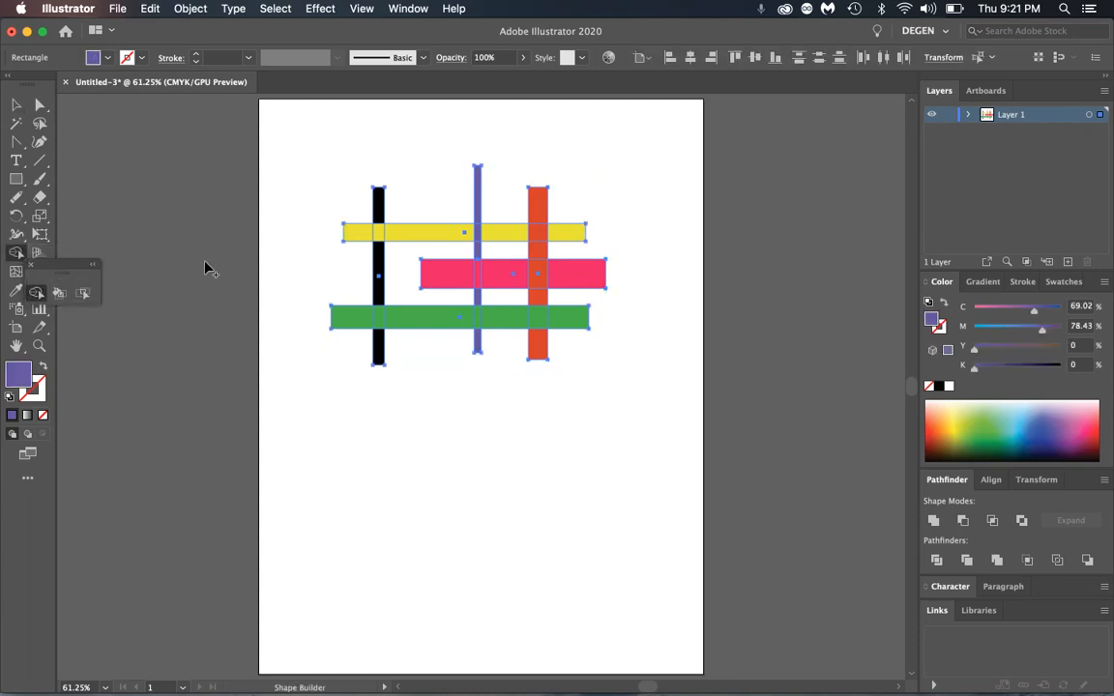
drag(60, 273, 342, 122)
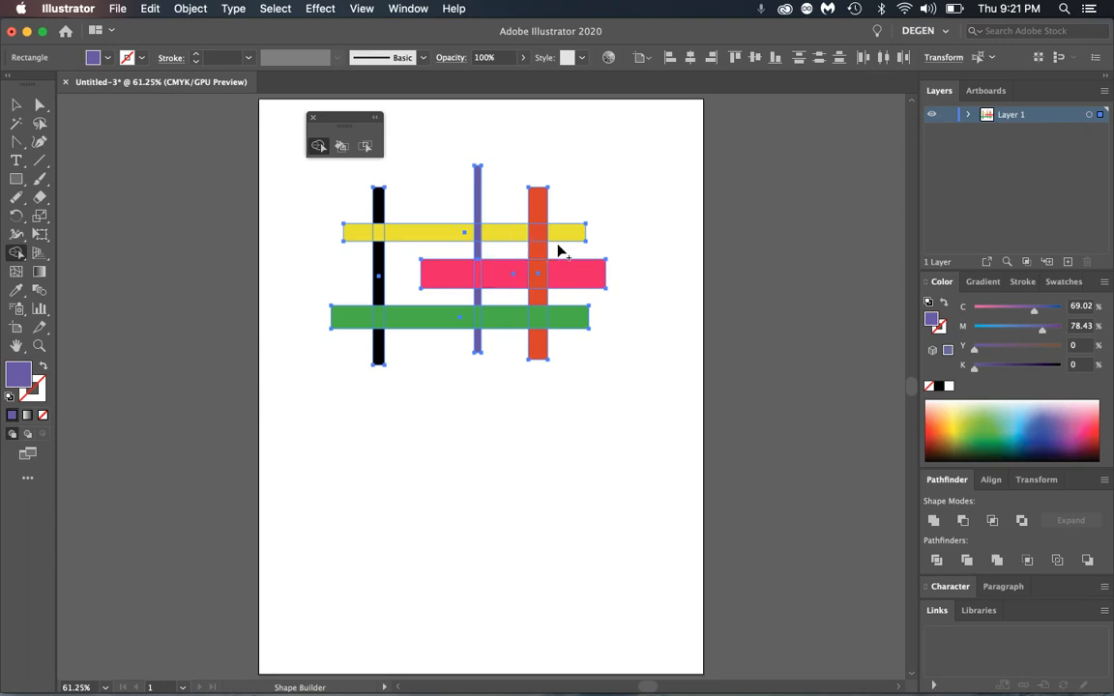
mouse_move(568, 235)
mouse_down()
mouse_move(542, 234)
mouse_move(537, 197)
mouse_up()
- Return to the Selection tool and float the Pathfinder panel next to the artboard
click(16, 104)
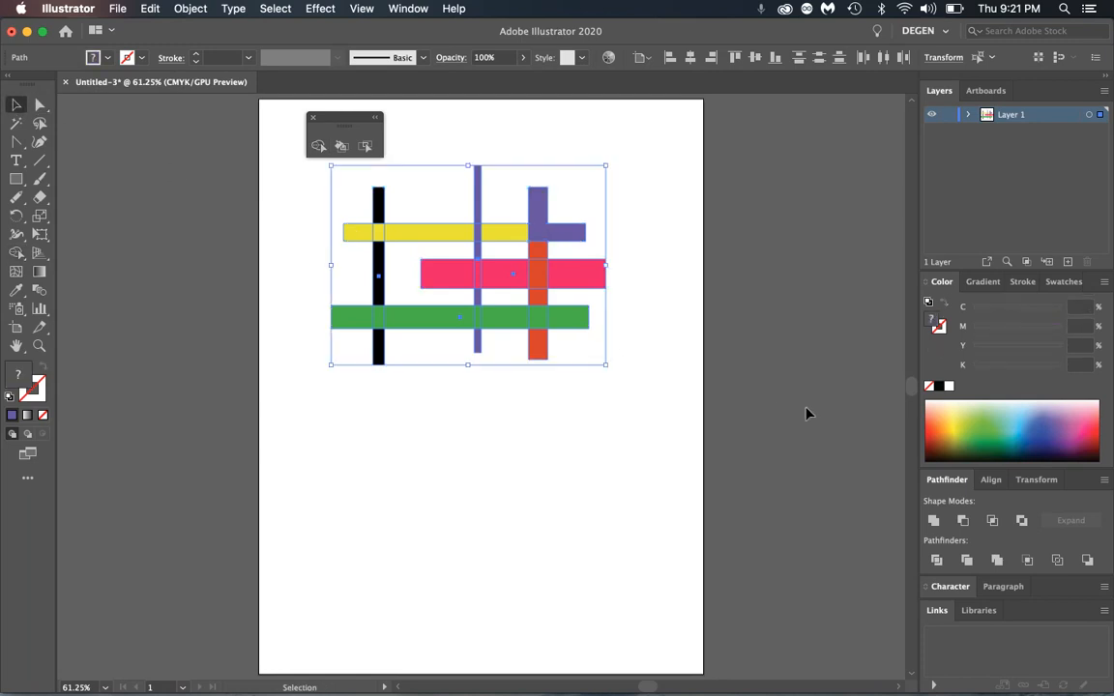
drag(943, 483, 752, 257)
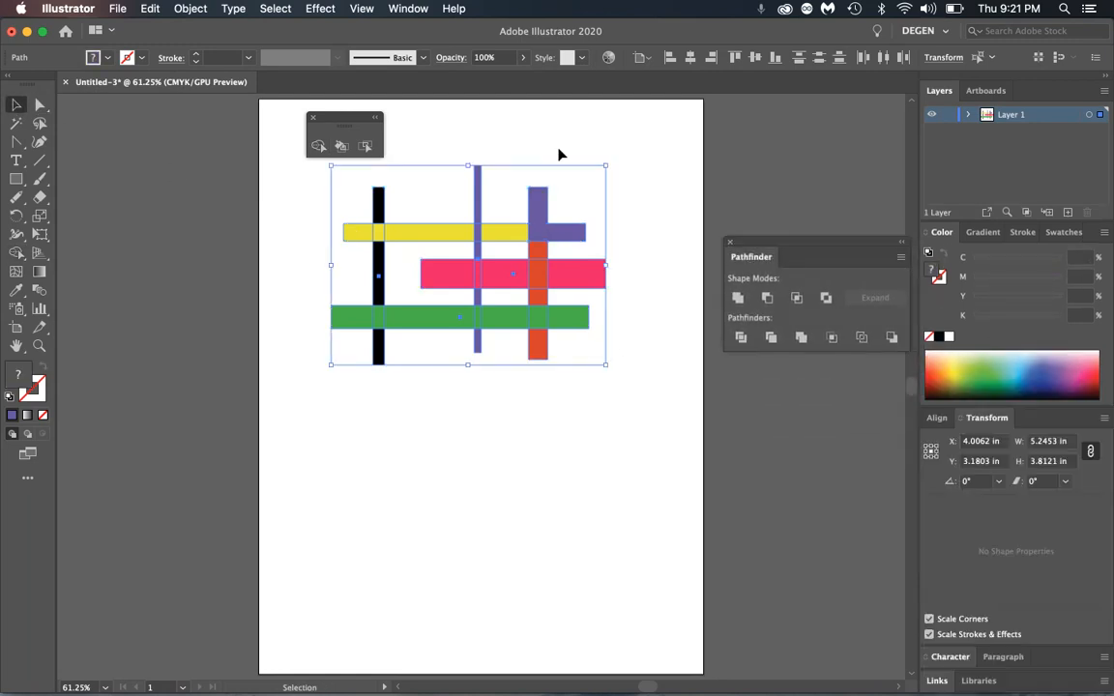
- Try to unite the yellow, pink and middle purple bars with Pathfinder, and undo the union
click(426, 211)
drag(488, 300, 486, 267)
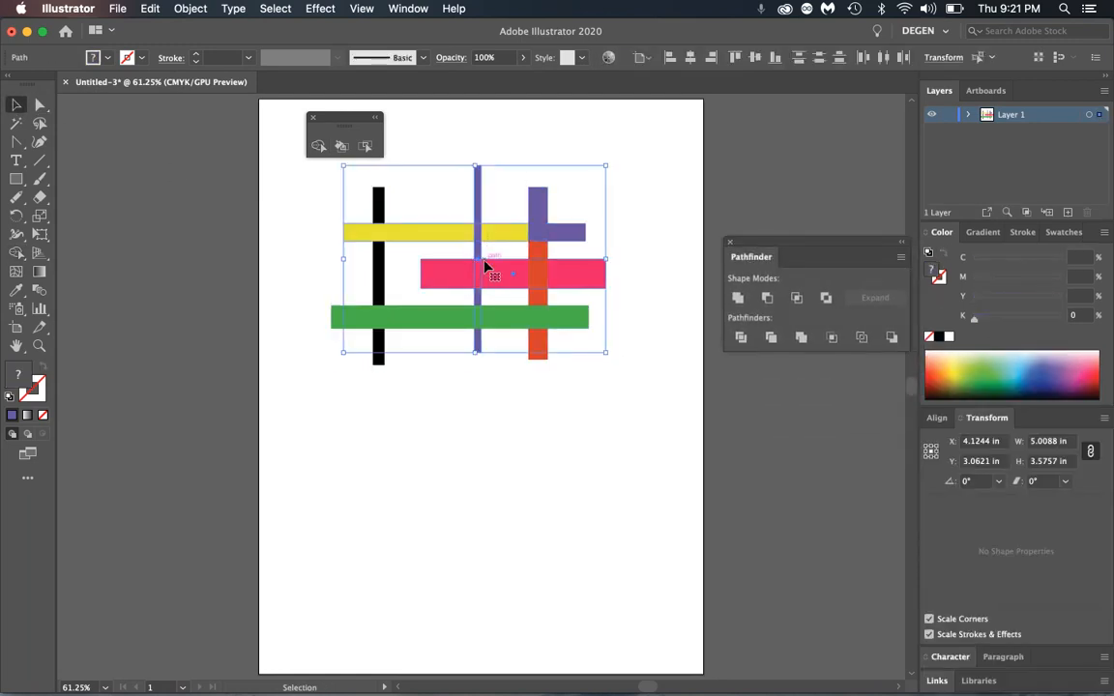
click(738, 299)
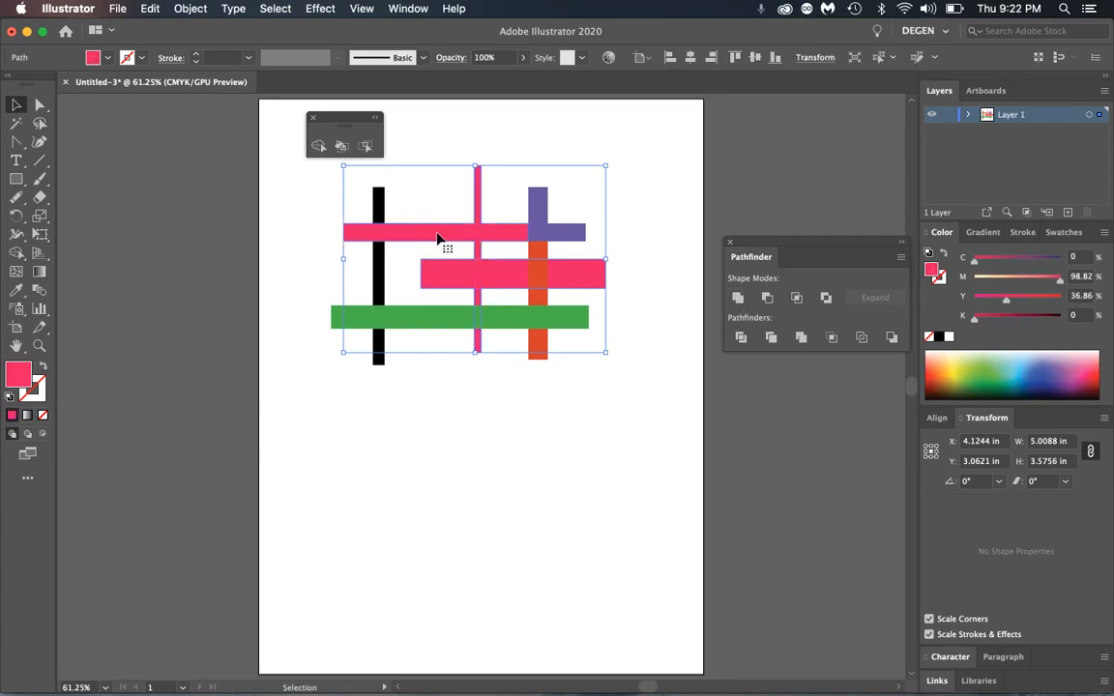
click(190, 8)
mouse_move(160, 12)
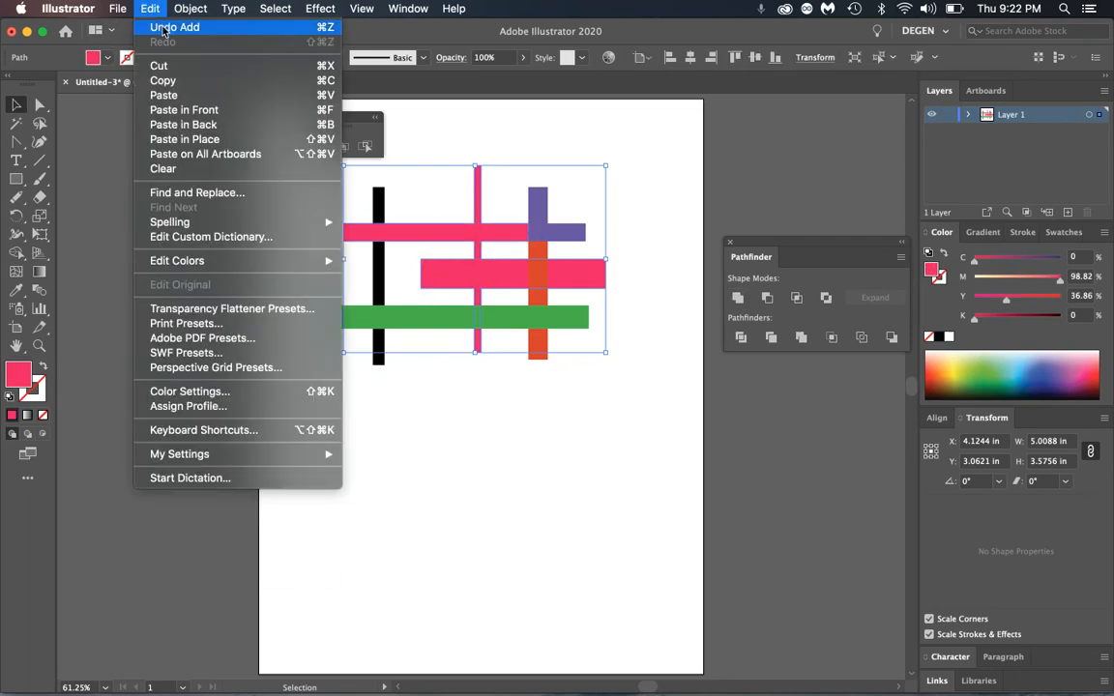
click(162, 33)
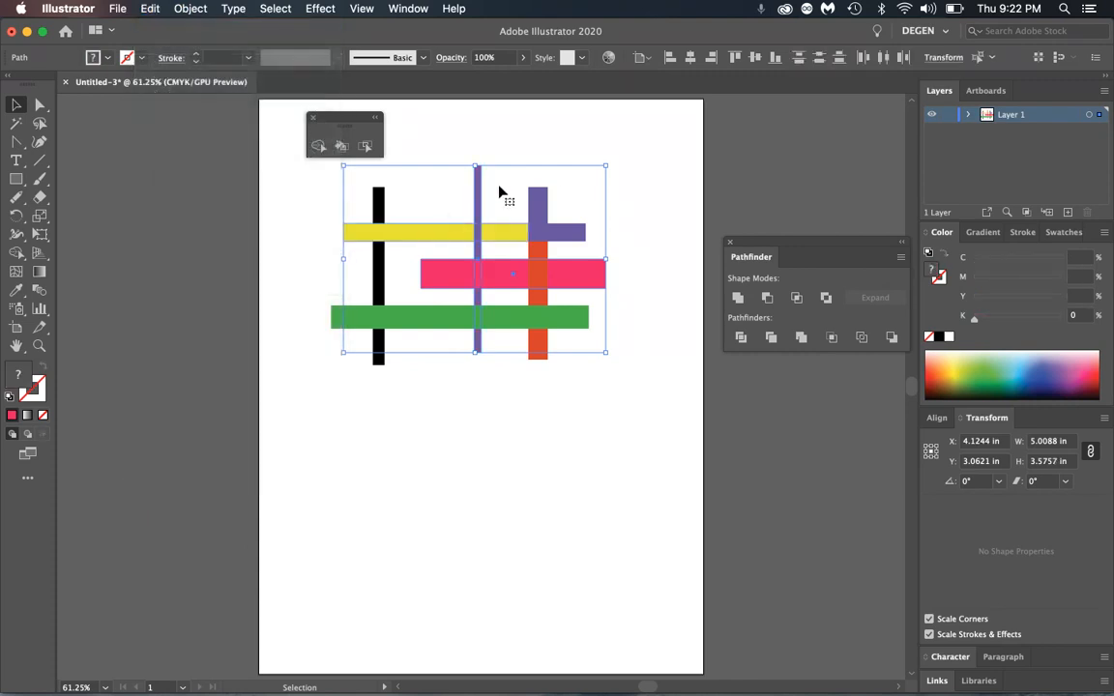
- Select all bars and merge with Shape Builder the pink bar's left part, the black bar's middle with the green bar, and the black upper end across yellow
click(499, 187)
drag(327, 187, 629, 416)
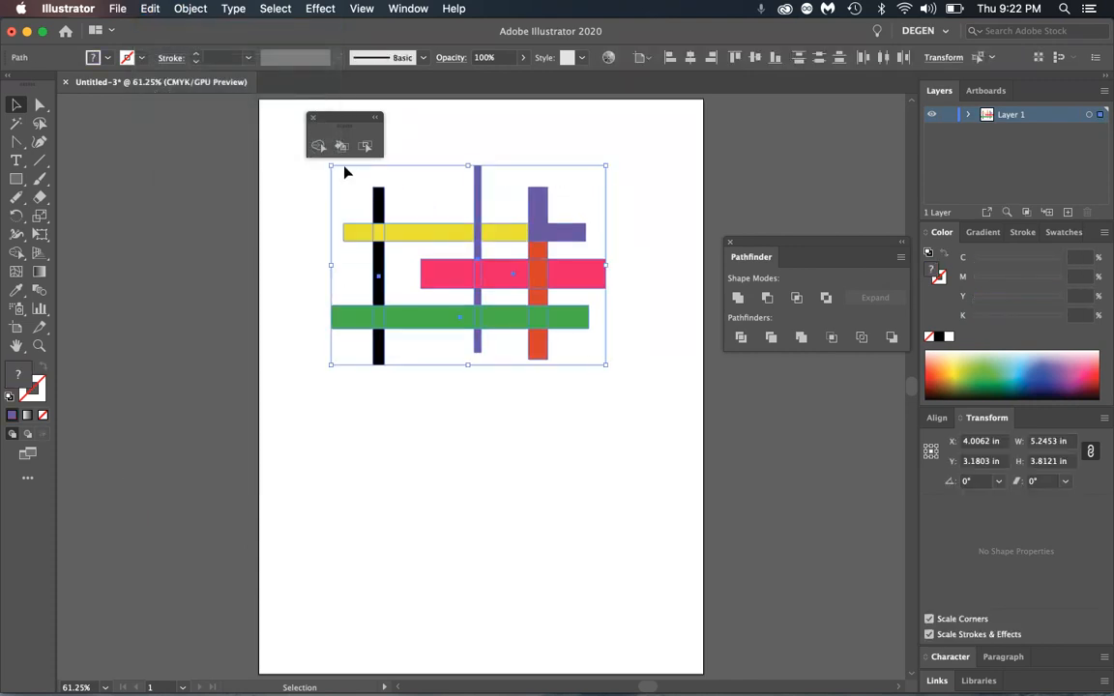
key(shift+m)
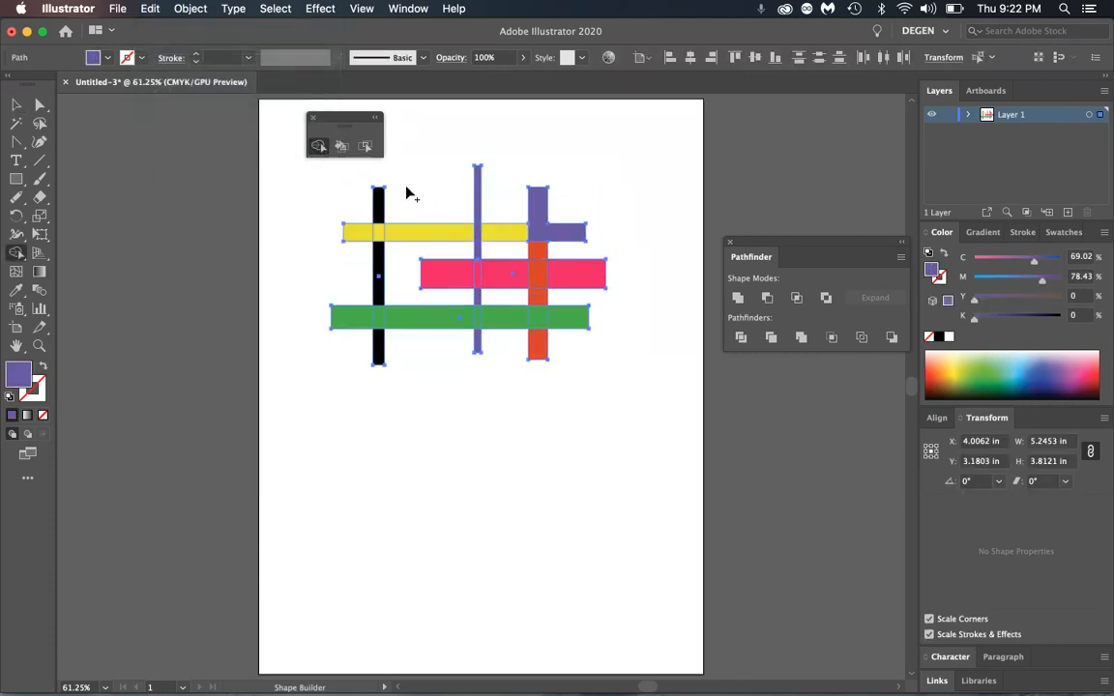
click(474, 275)
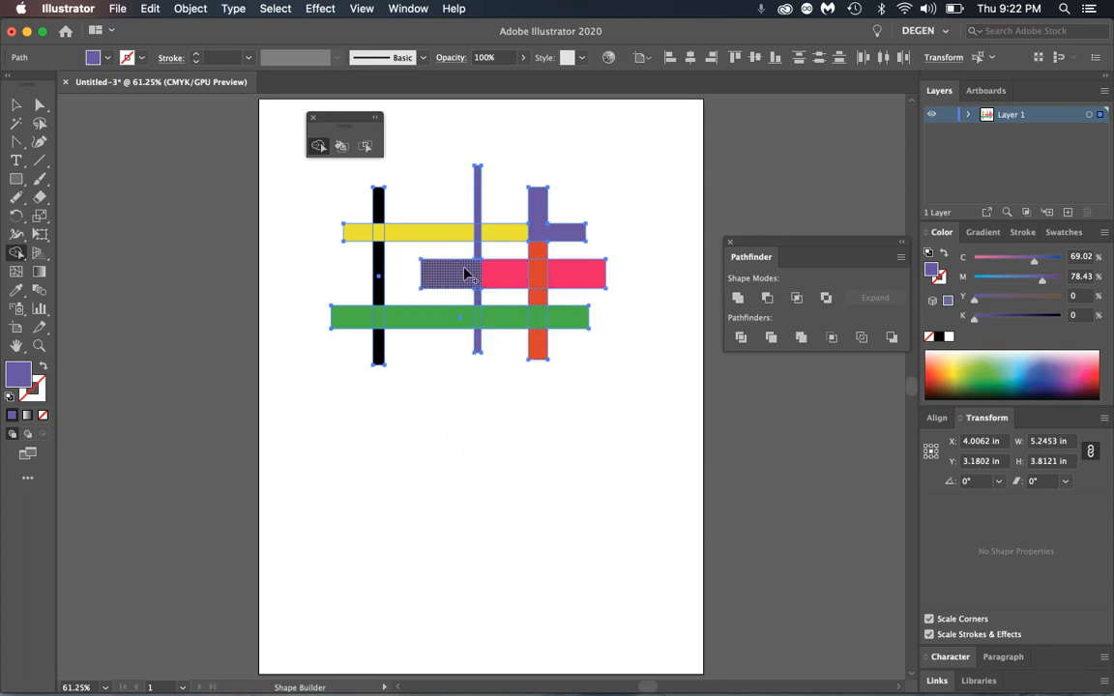
mouse_move(380, 288)
mouse_down()
mouse_move(380, 316)
mouse_move(414, 326)
mouse_move(536, 320)
mouse_up()
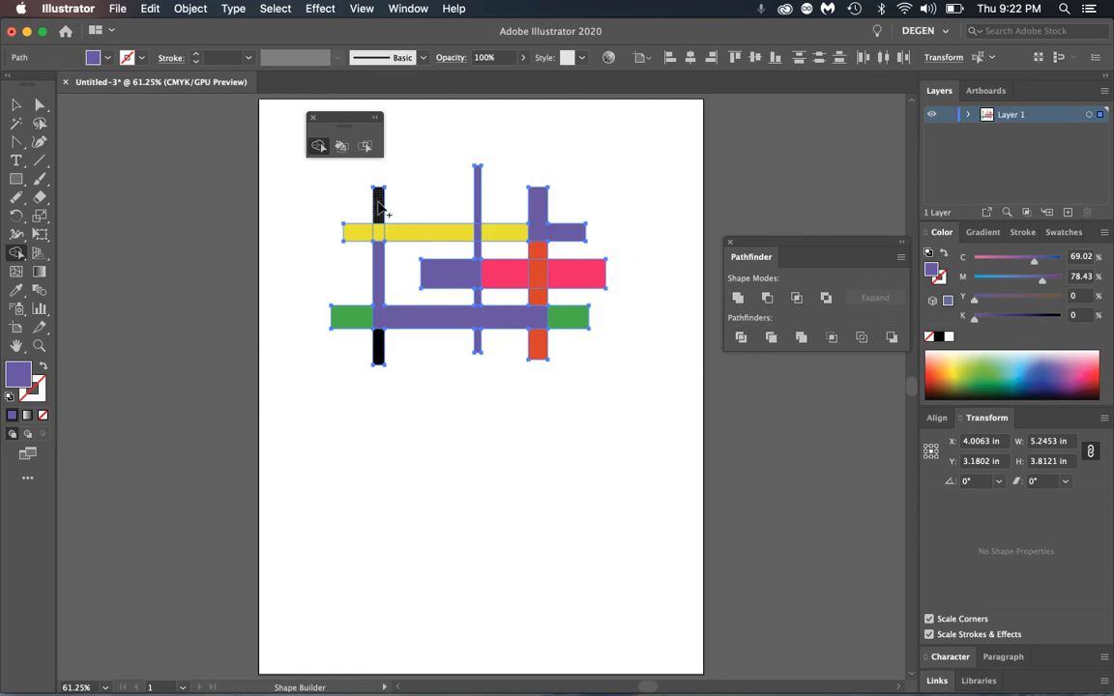
drag(378, 202, 379, 234)
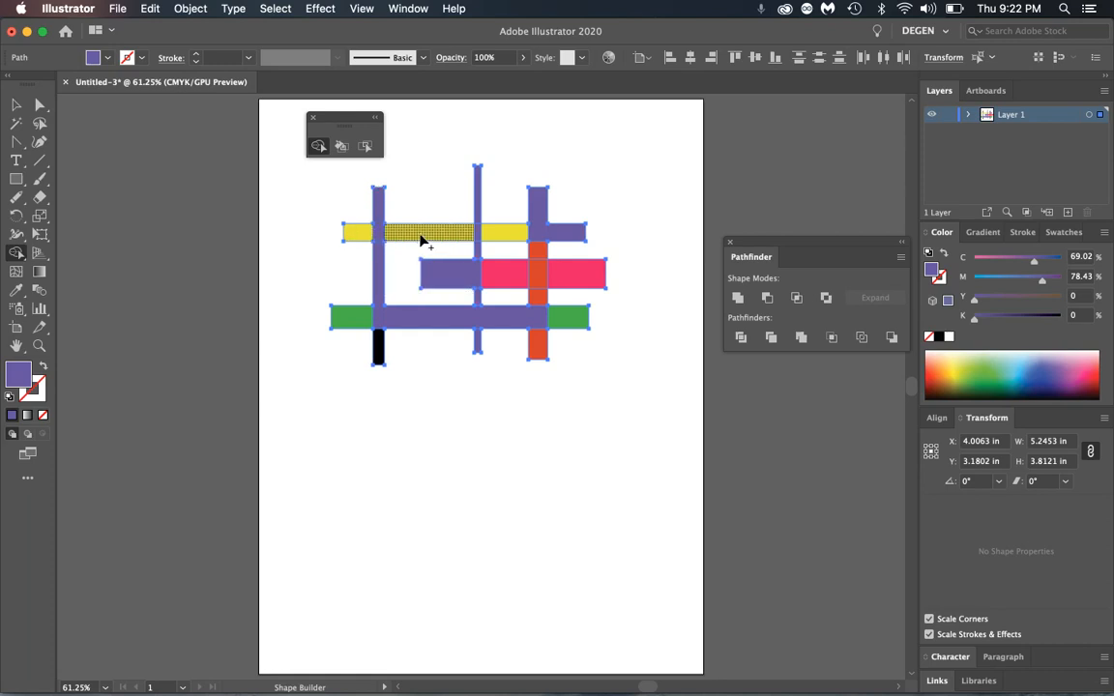
- Examine the merged shapes in Outline view with nothing selected, and return to the coloured preview
click(362, 10)
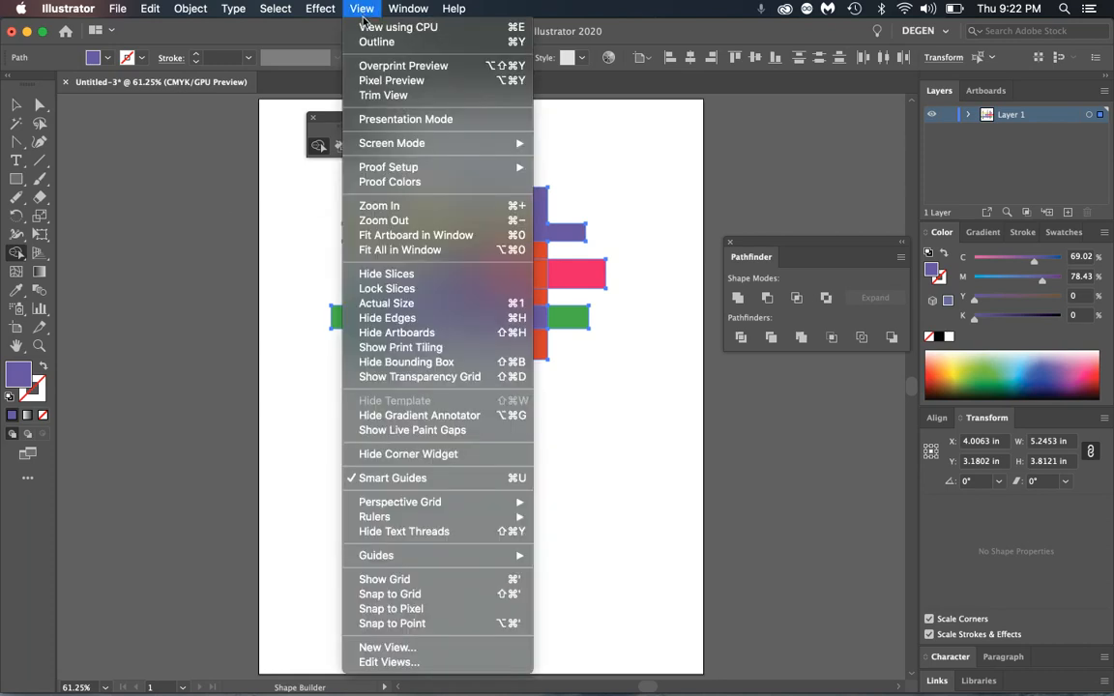
click(376, 41)
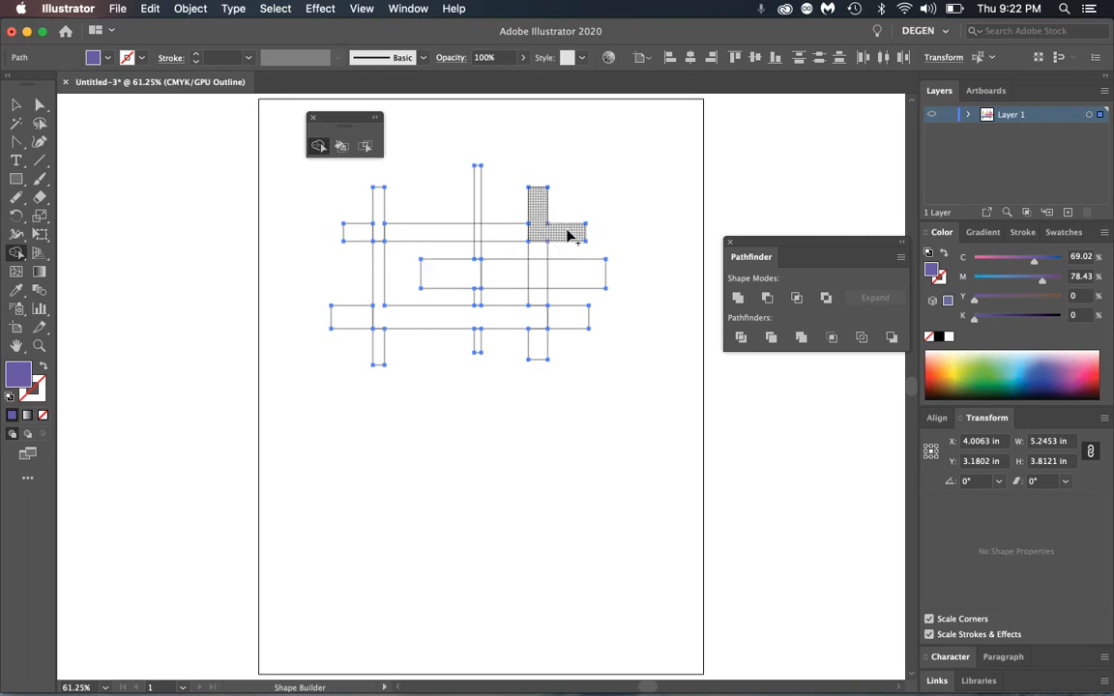
click(25, 104)
click(299, 175)
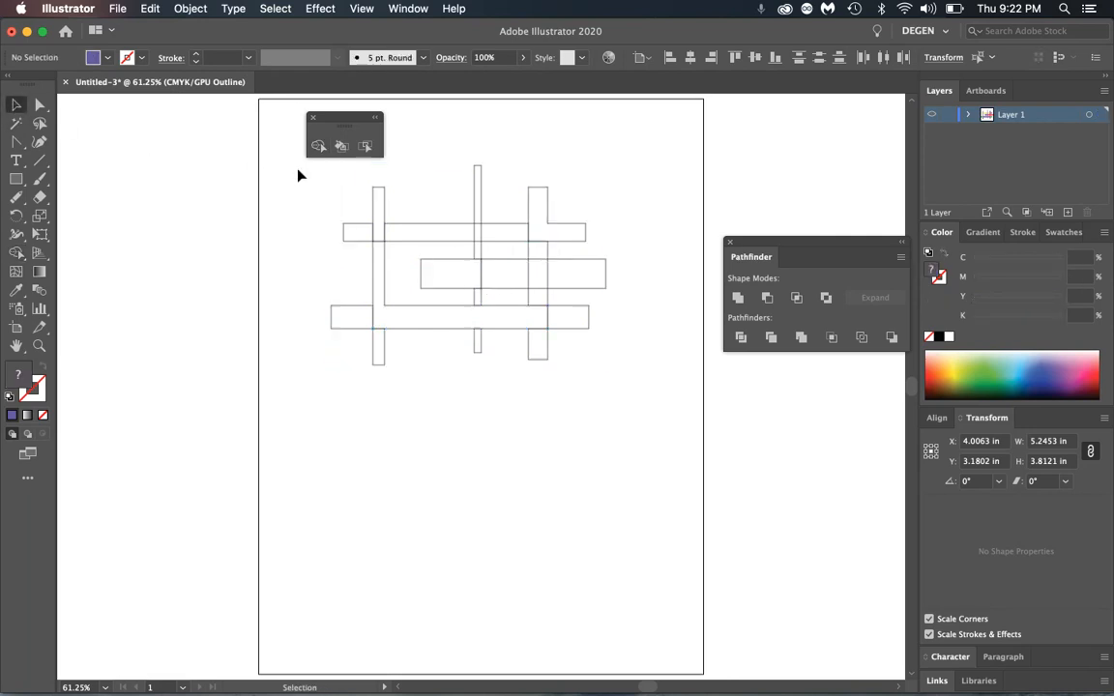
key(super+y)
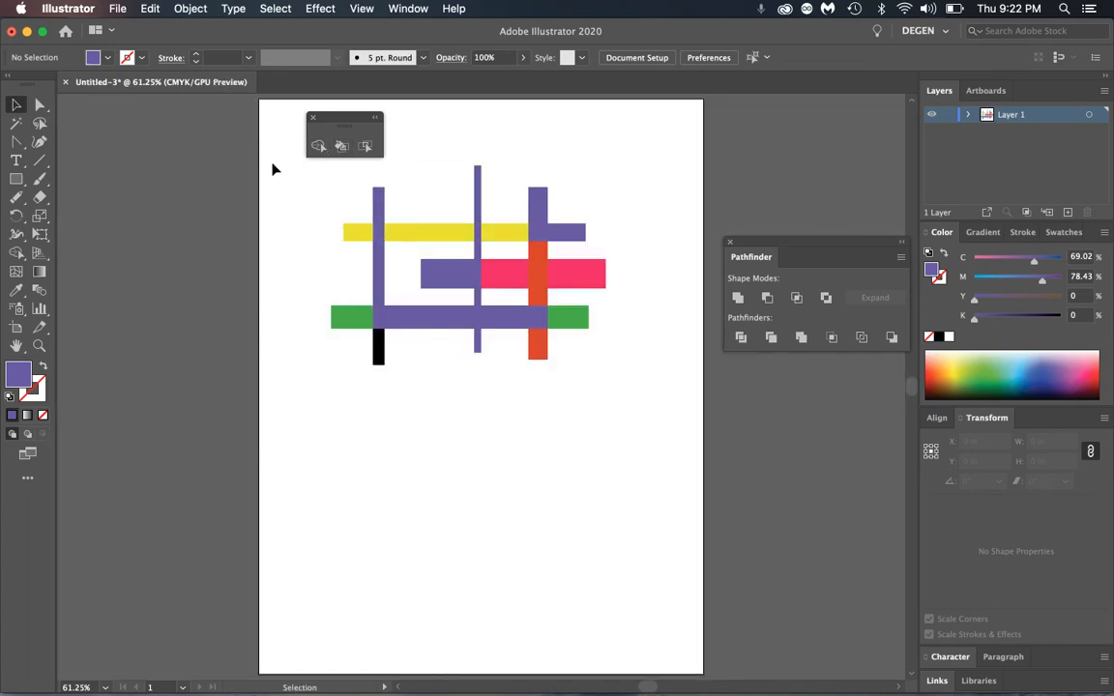
- Select all the shapes for the Live Paint Bucket and display the colour swatches
click(395, 234)
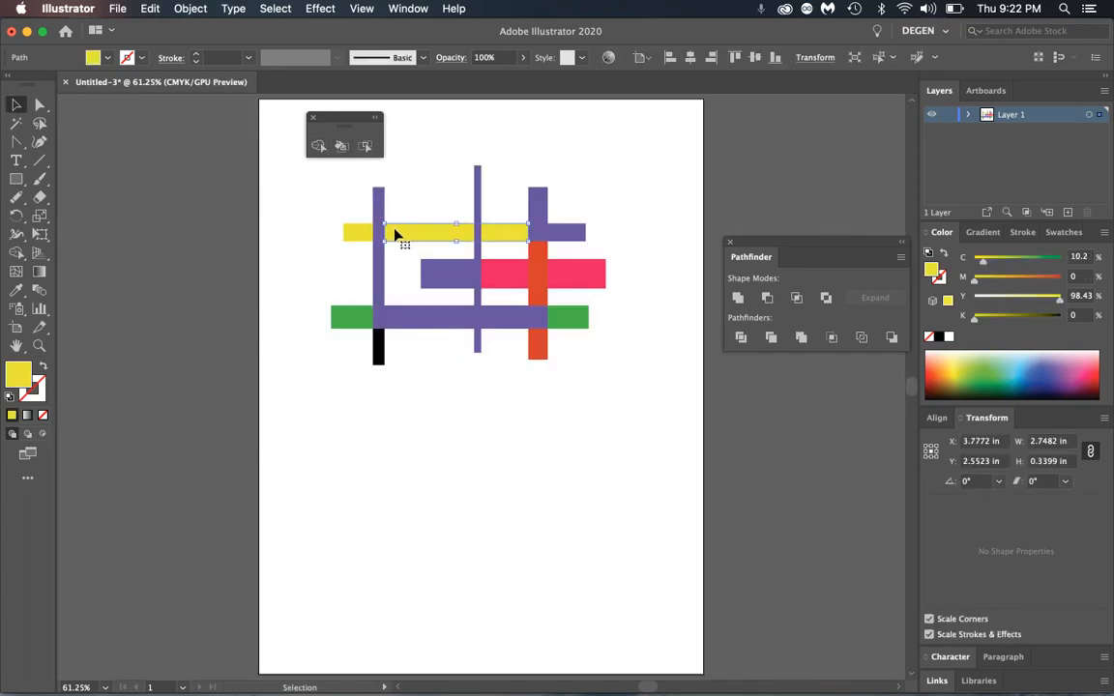
drag(319, 186, 510, 335)
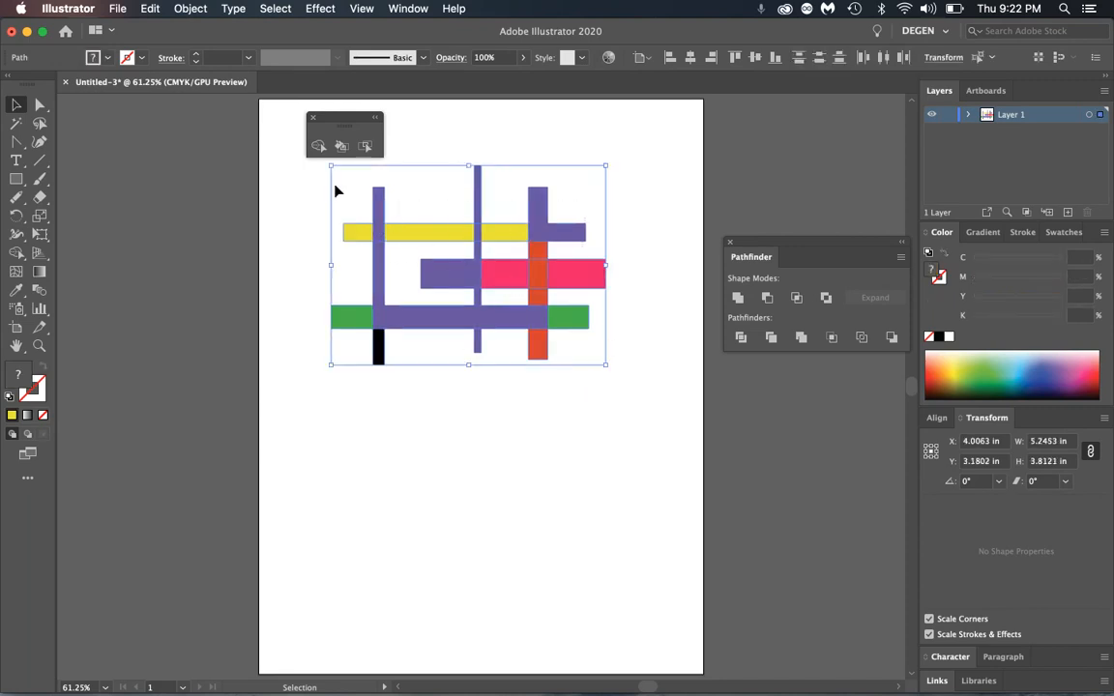
click(340, 146)
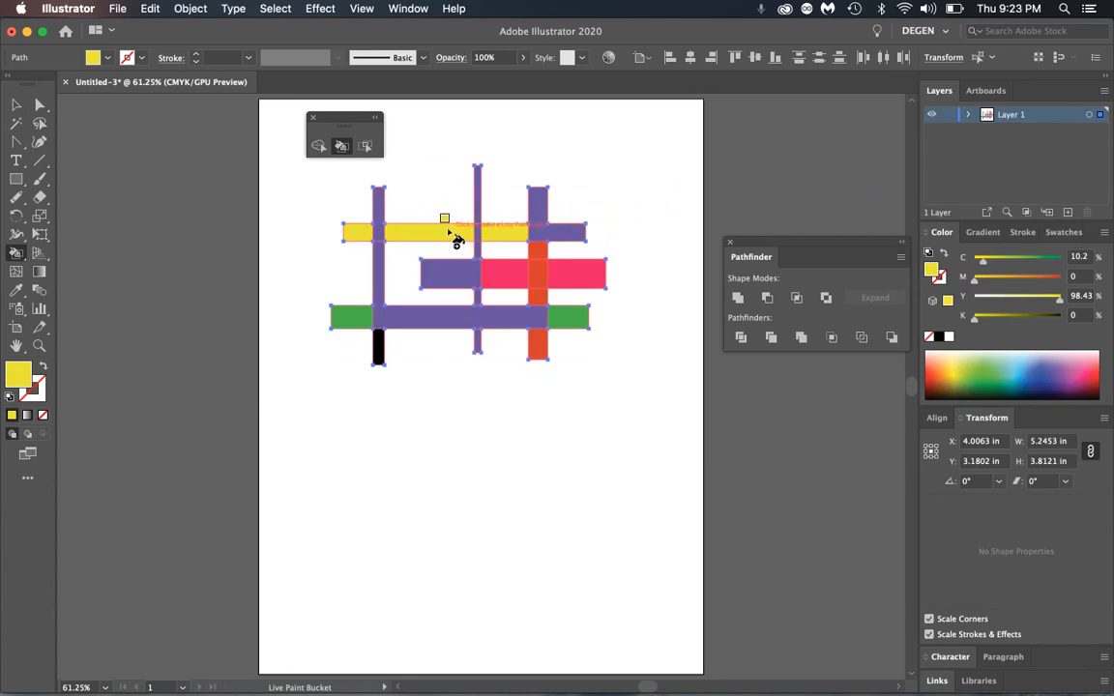
click(1022, 232)
click(1064, 233)
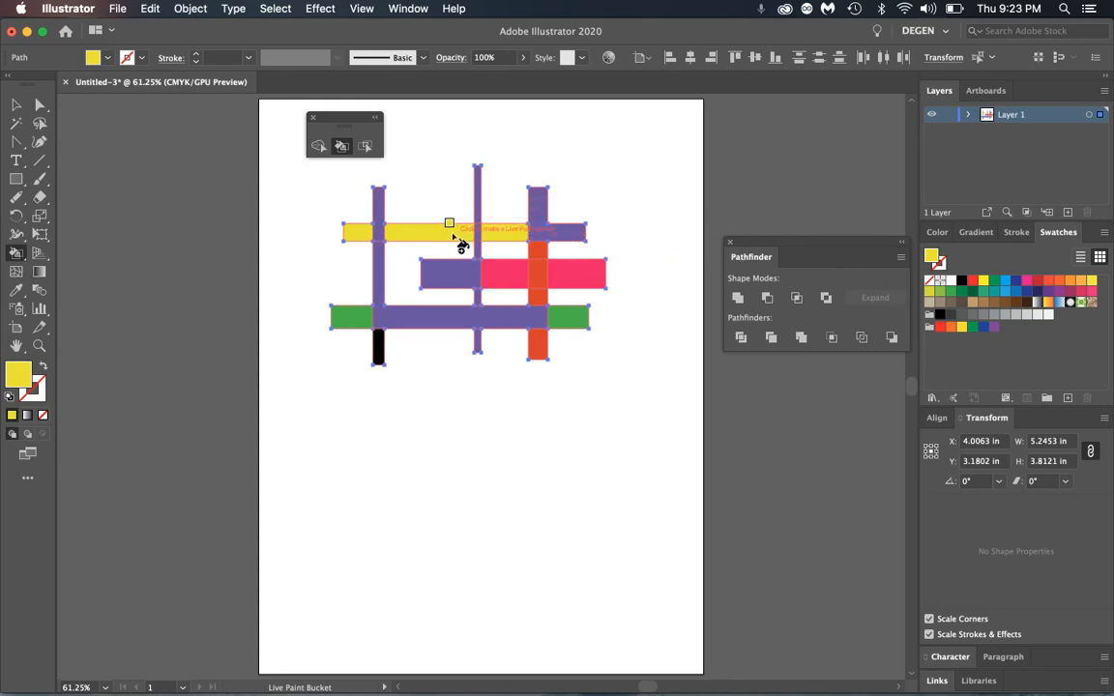
click(937, 233)
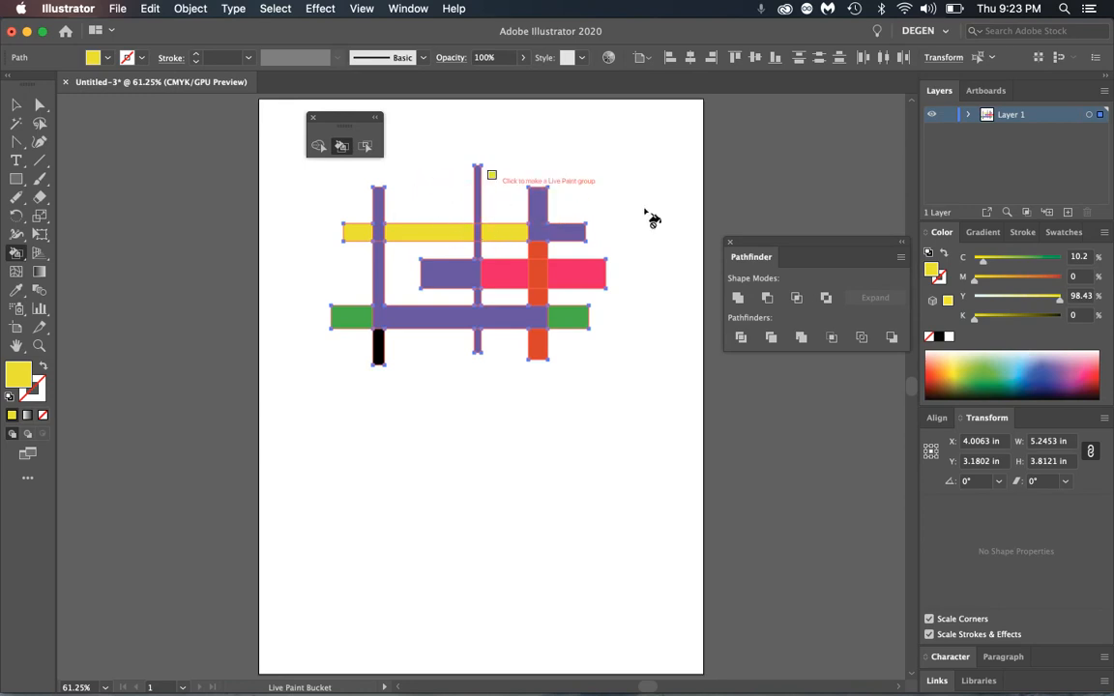
click(1058, 233)
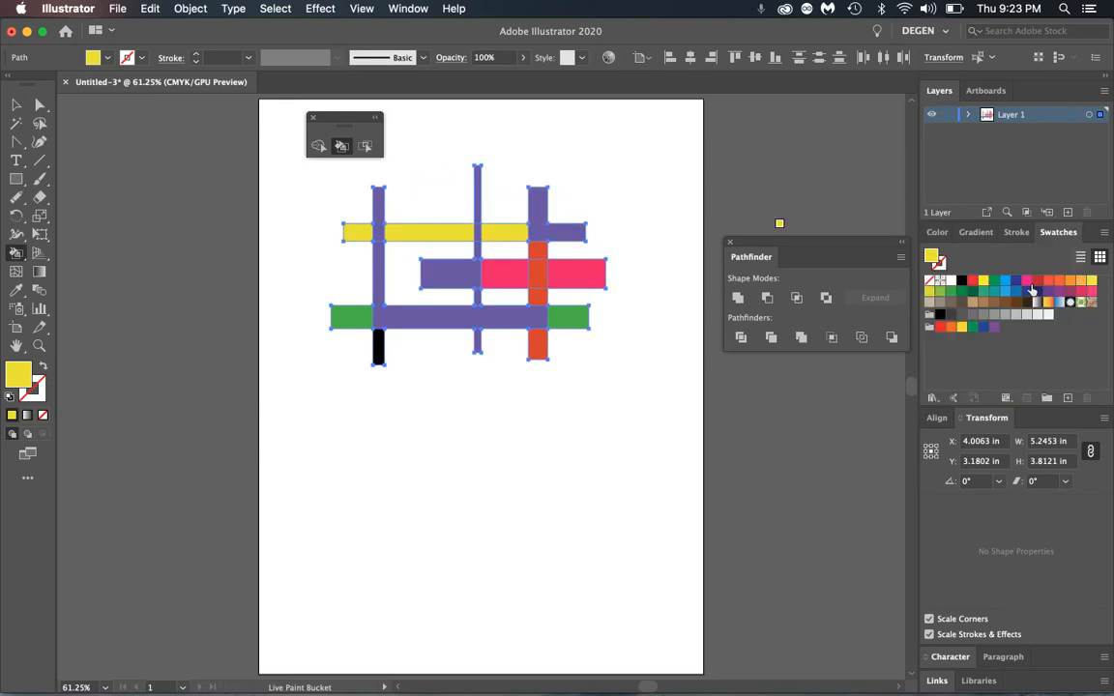
- Fill the upper bar's middle yellow segment with bright yellow and the purple L-shaped piece with dark green
click(16, 104)
click(458, 181)
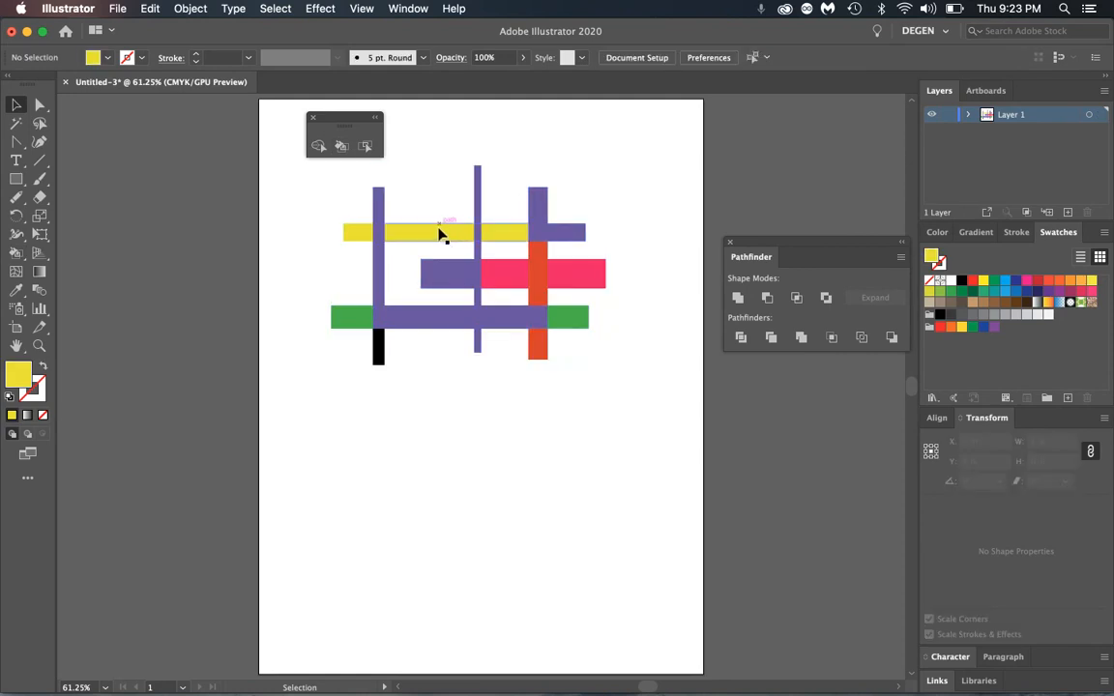
click(440, 235)
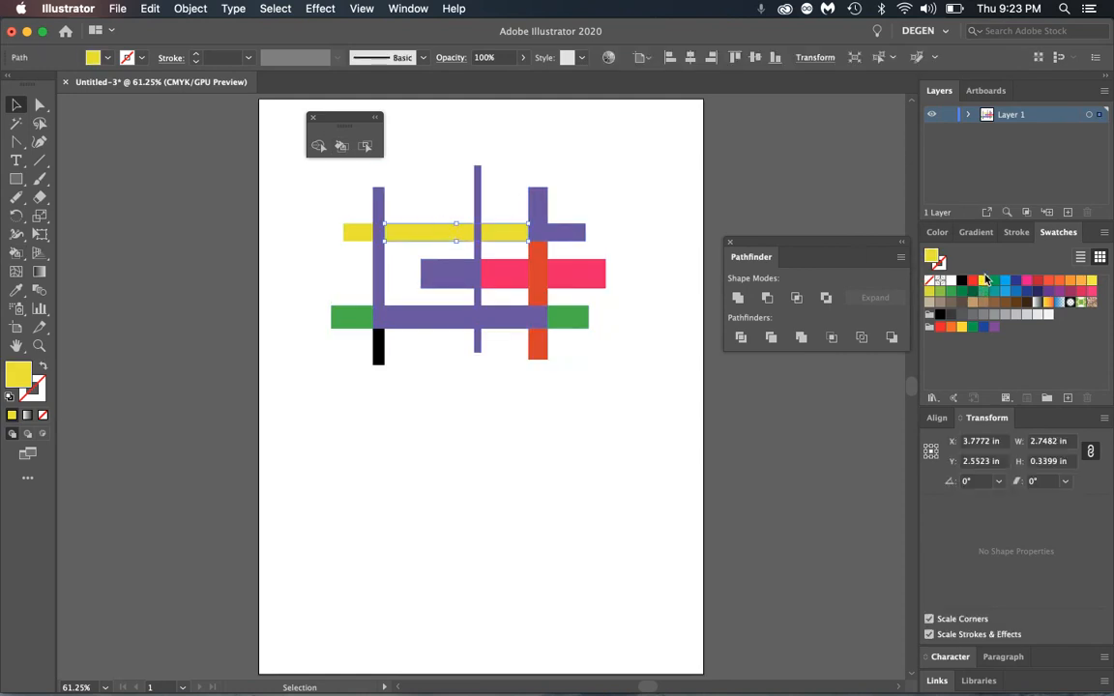
click(984, 281)
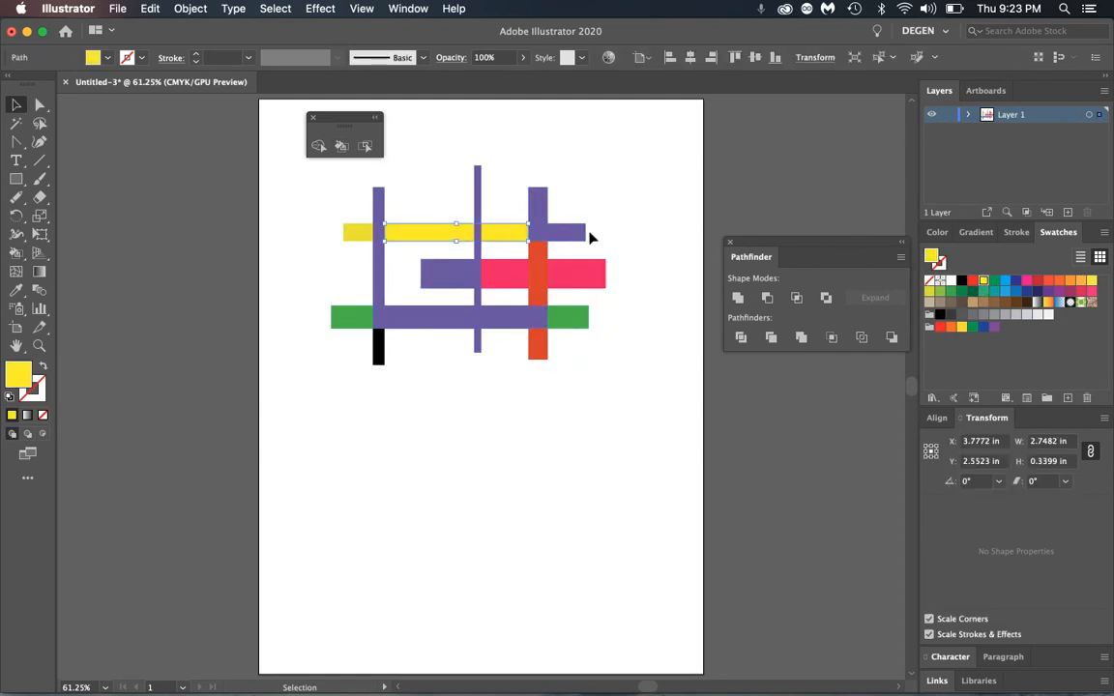
click(538, 218)
click(995, 281)
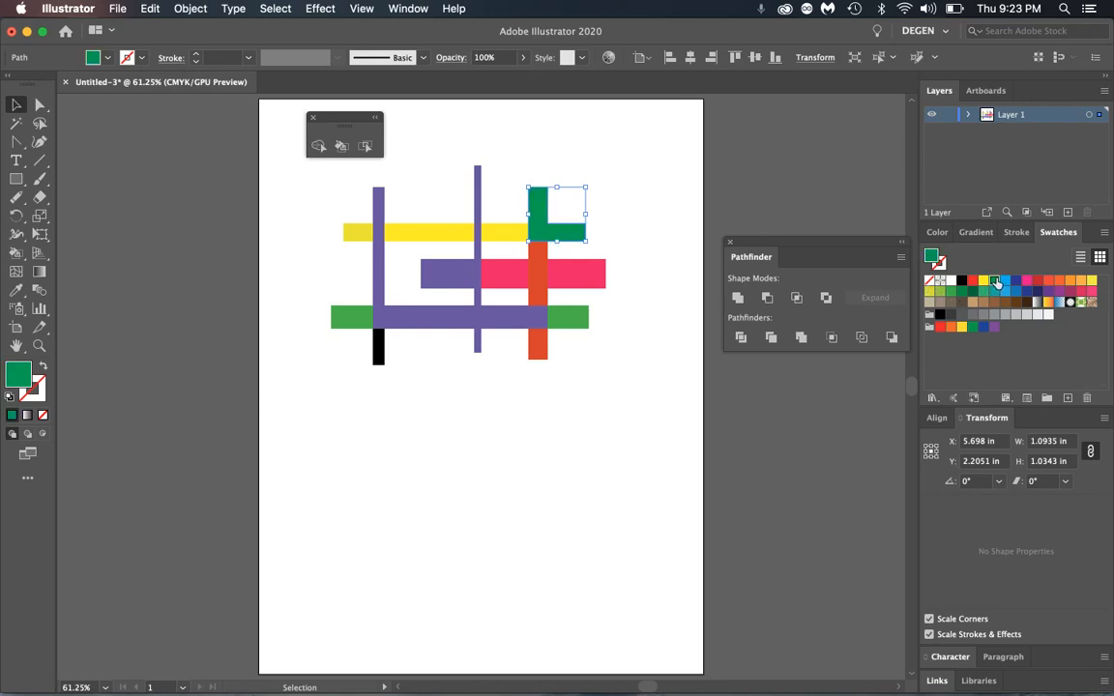
- Fill the orange bar's middle segment with magenta and the pink bar's remaining right part with dark red
click(540, 278)
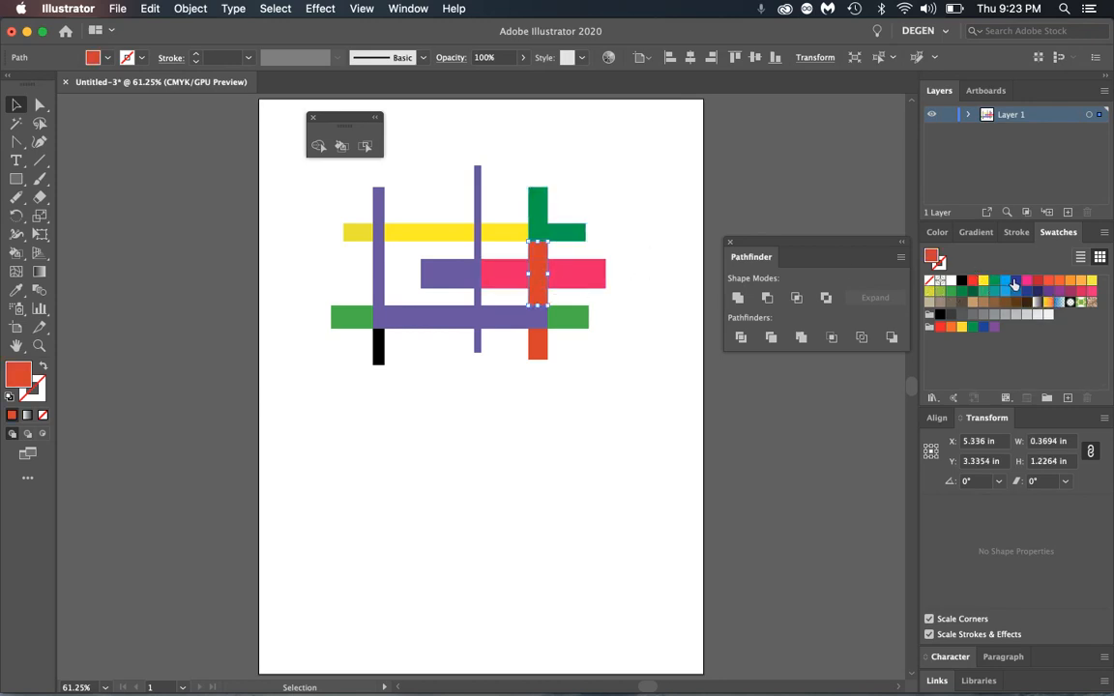
click(1026, 284)
click(570, 269)
click(1039, 282)
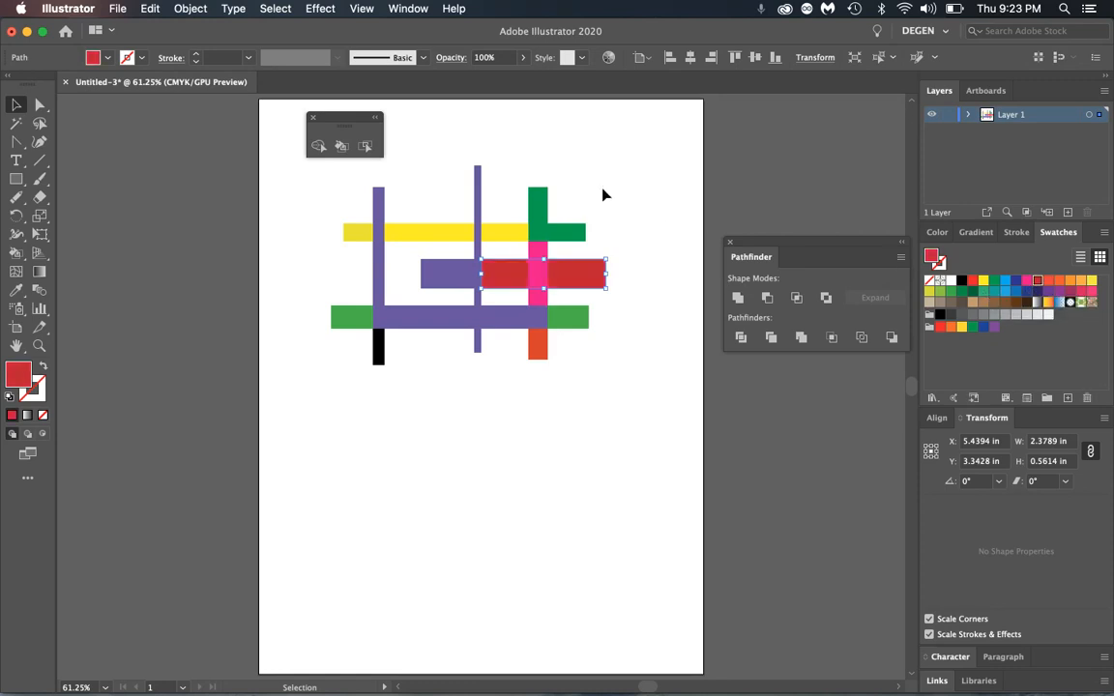
- Select all the shapes, activate the Live Paint Bucket, and cycle its swatch through orange and green to dark blue
drag(345, 175, 665, 346)
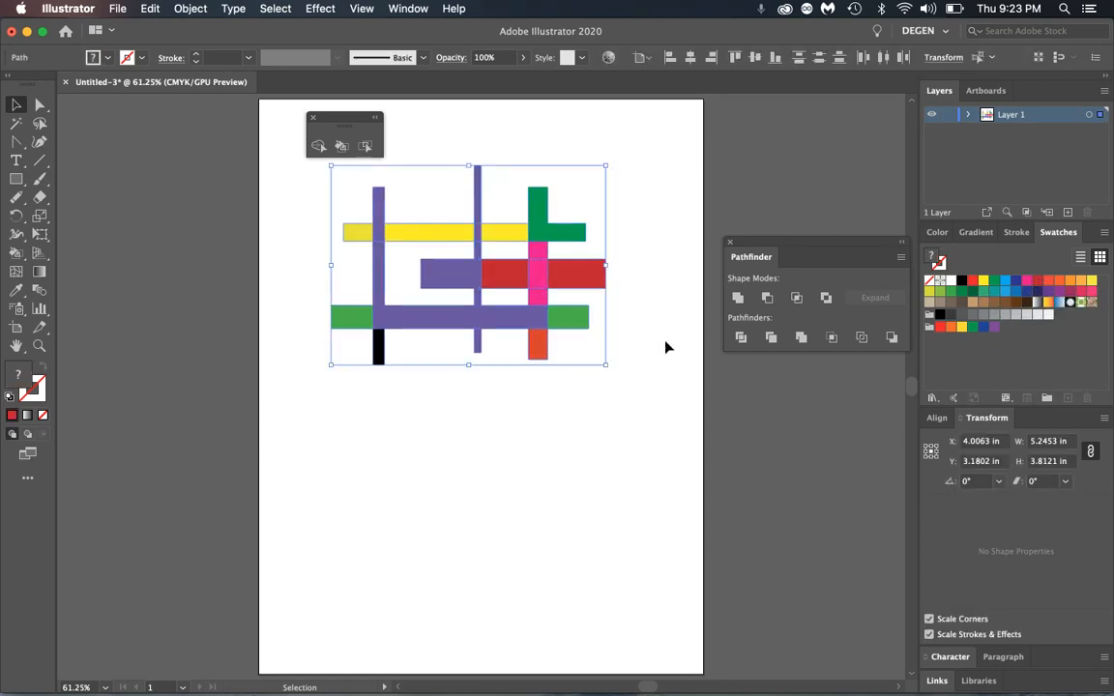
click(342, 146)
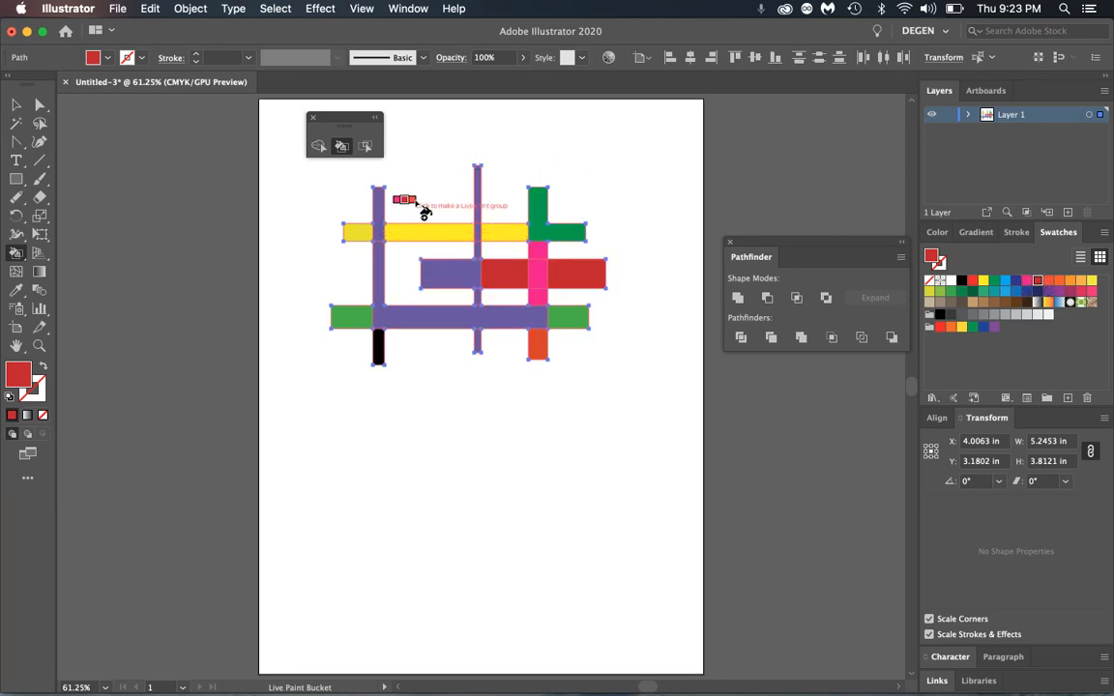
key(Right)
key(Right)
key(Right)
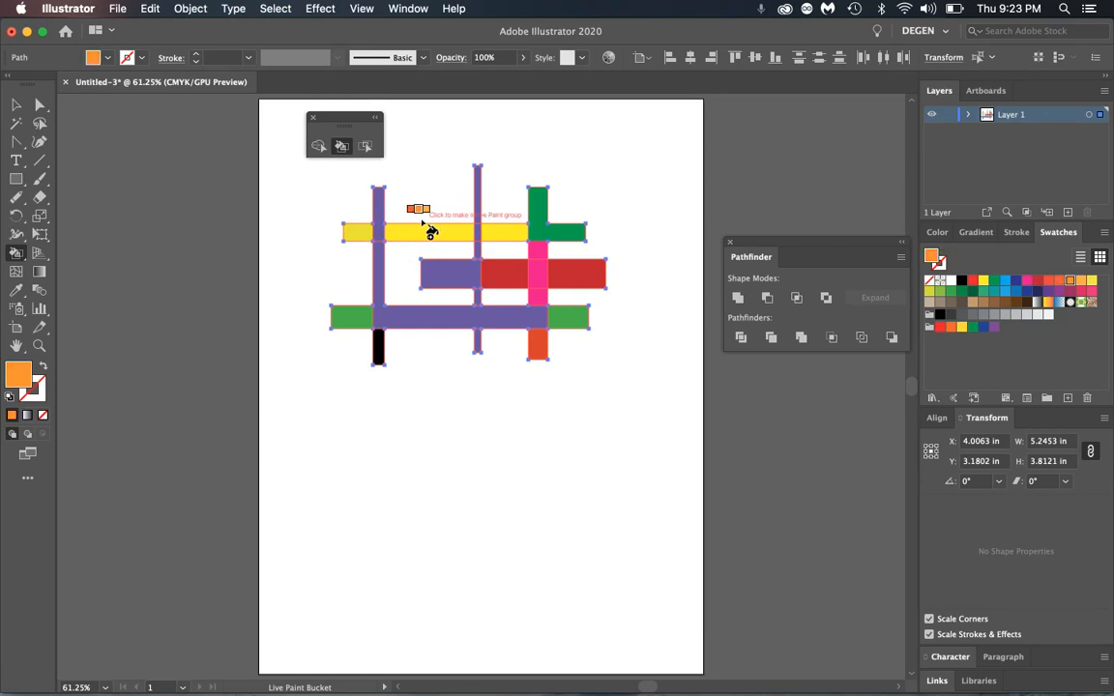
key(Right)
key(Left)
key(Left)
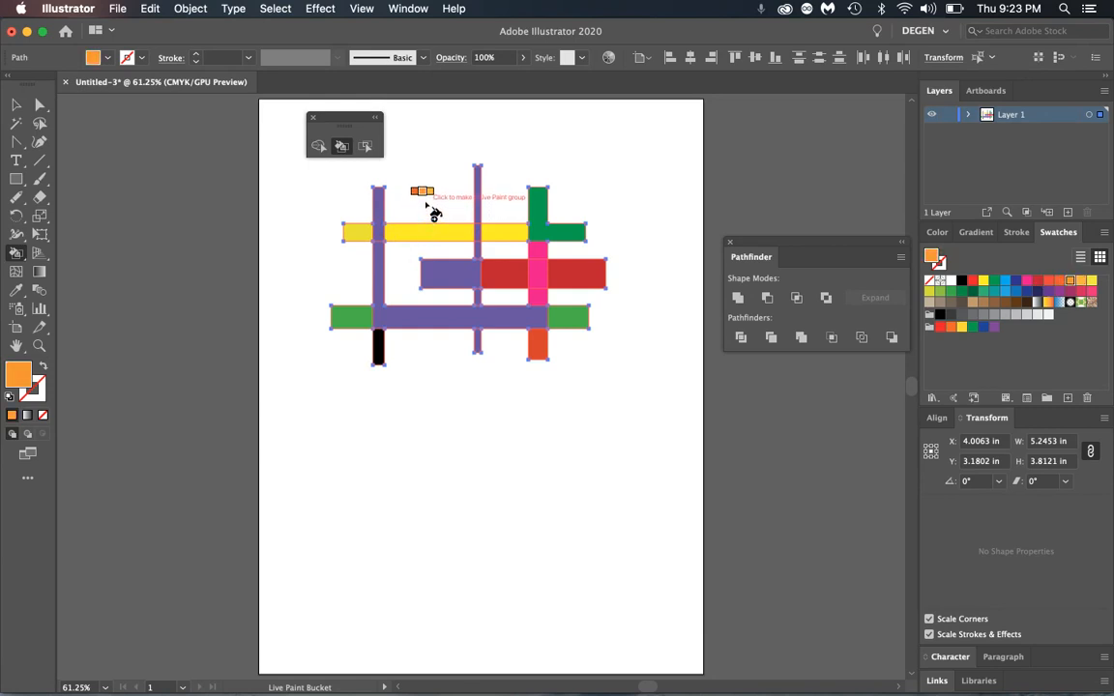
key(Left)
key(Left)
key(Left)
key(Left)
key(Left)
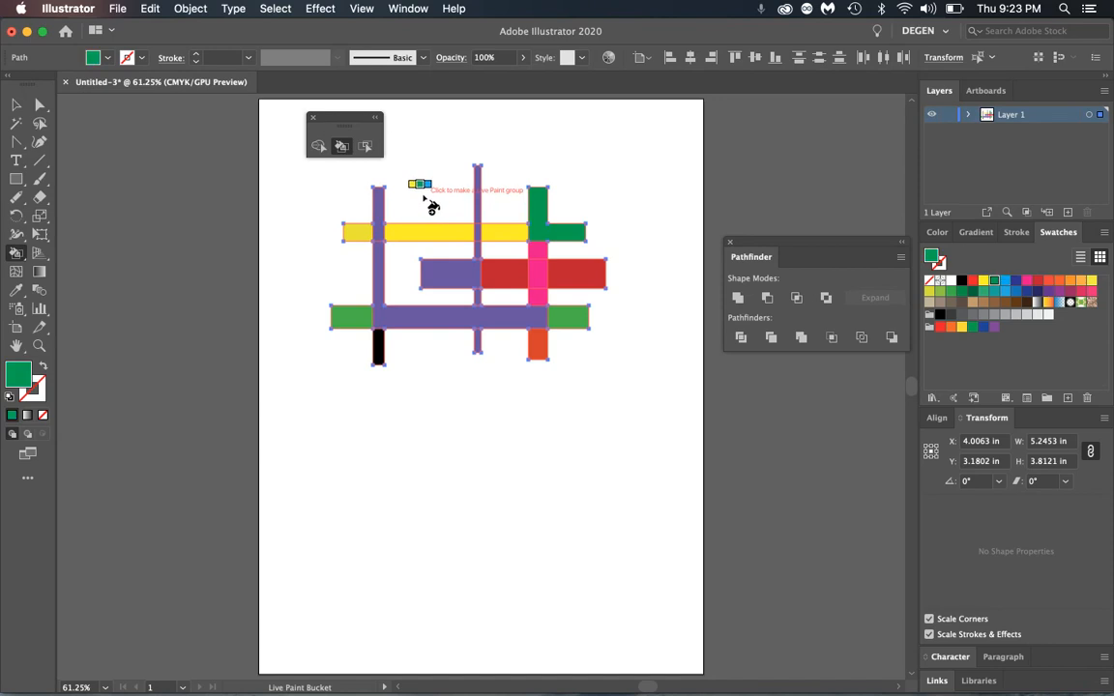
key(Right)
key(Right)
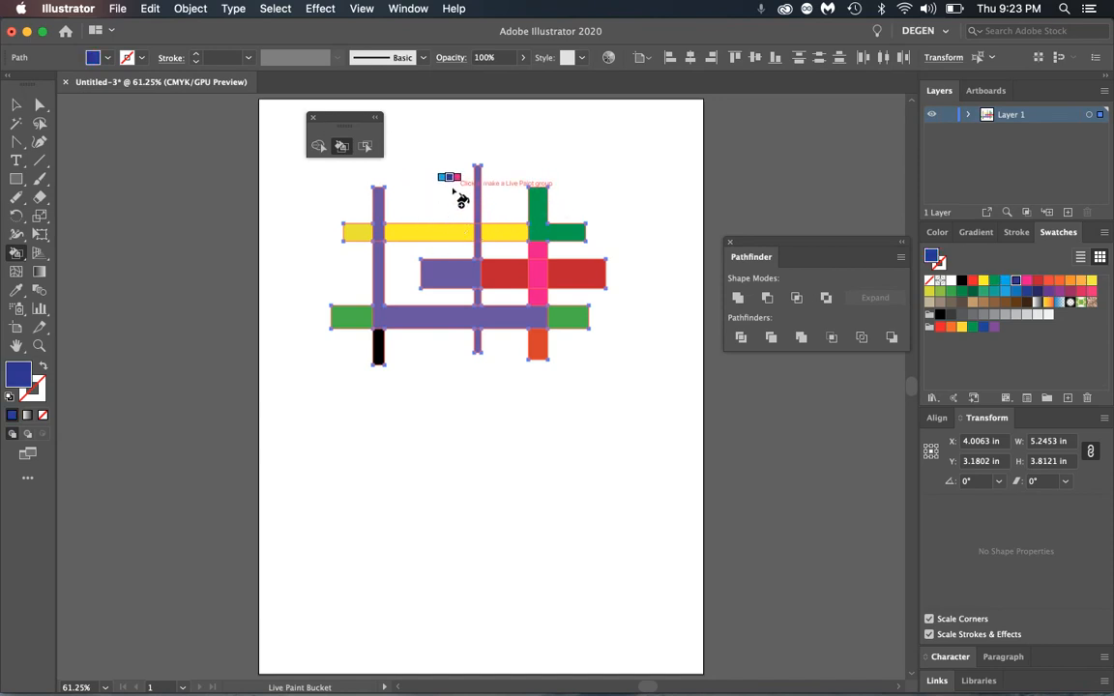
- Cycle the Live Paint Bucket through the swatch groups to the blue of the bright colour group
key(Down)
key(Down)
key(Up)
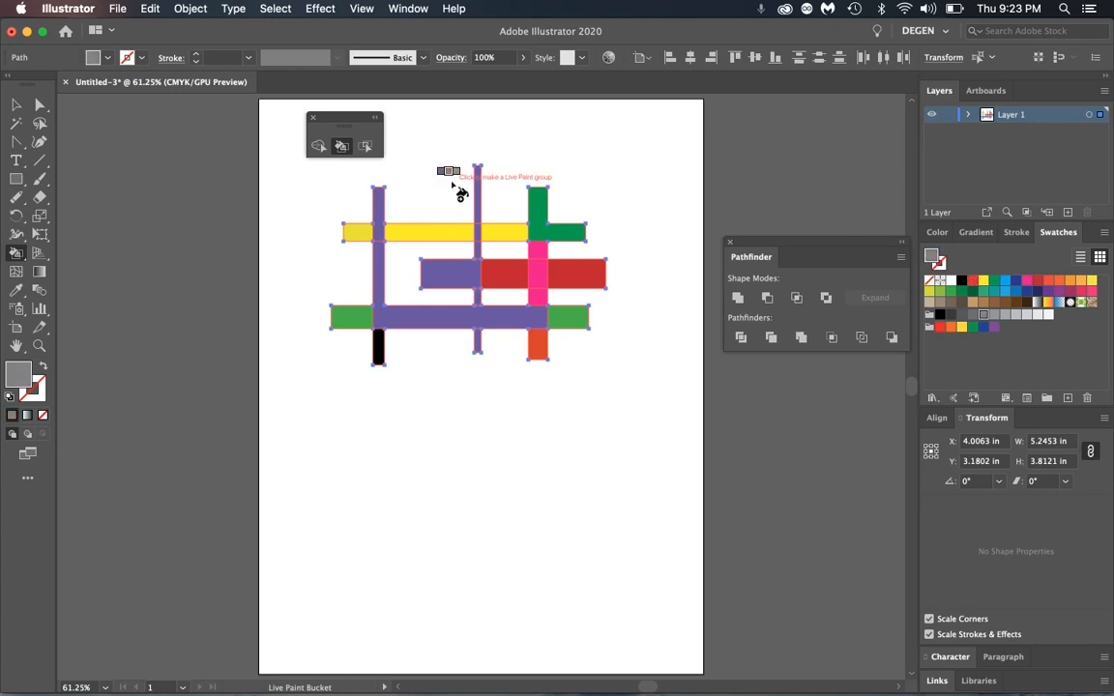
key(Up)
key(Up)
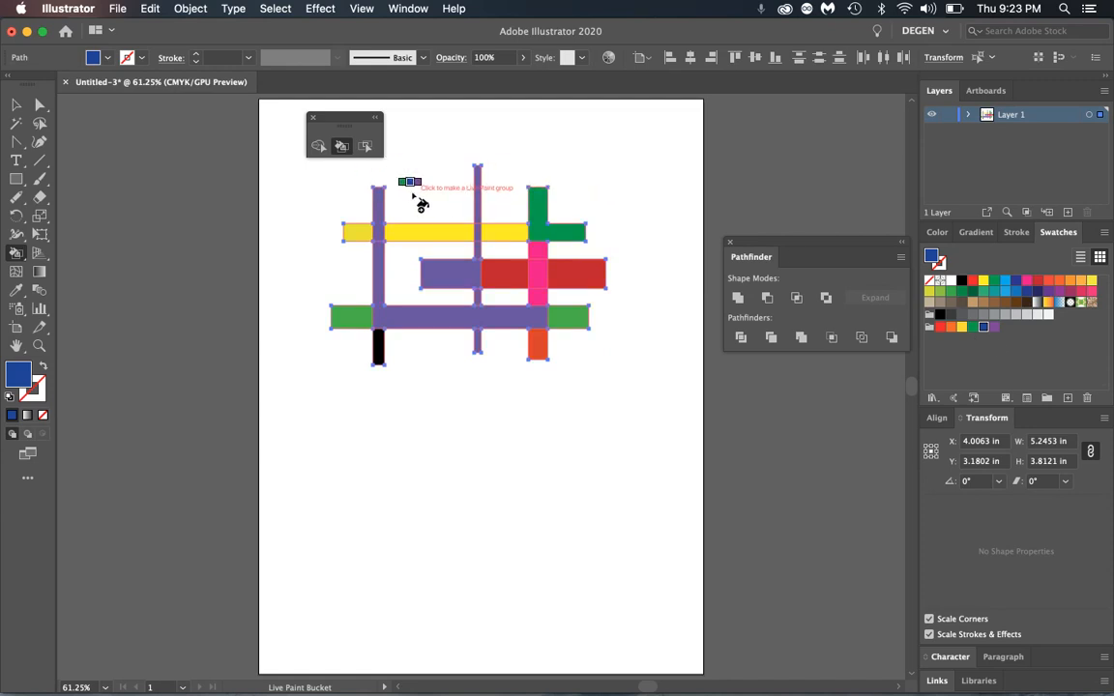
- Create a Live Paint group from the bars, filling the upper bar's segment between the two purple verticals grey and its left end green
key(Up)
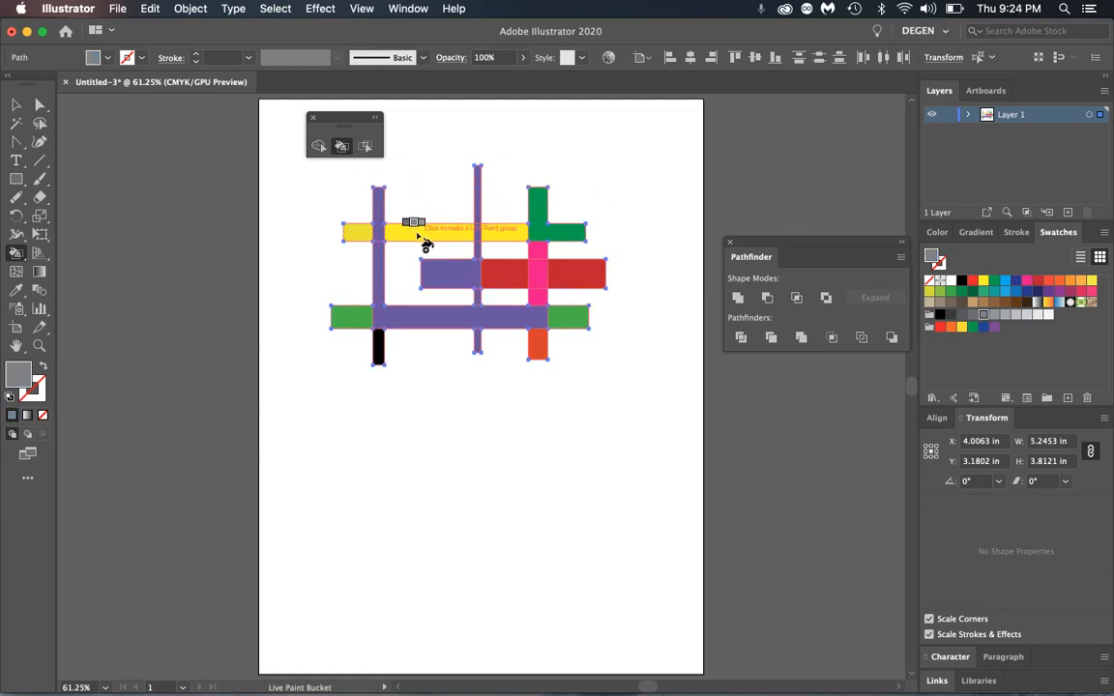
click(424, 242)
key(Right)
key(Right)
key(Right)
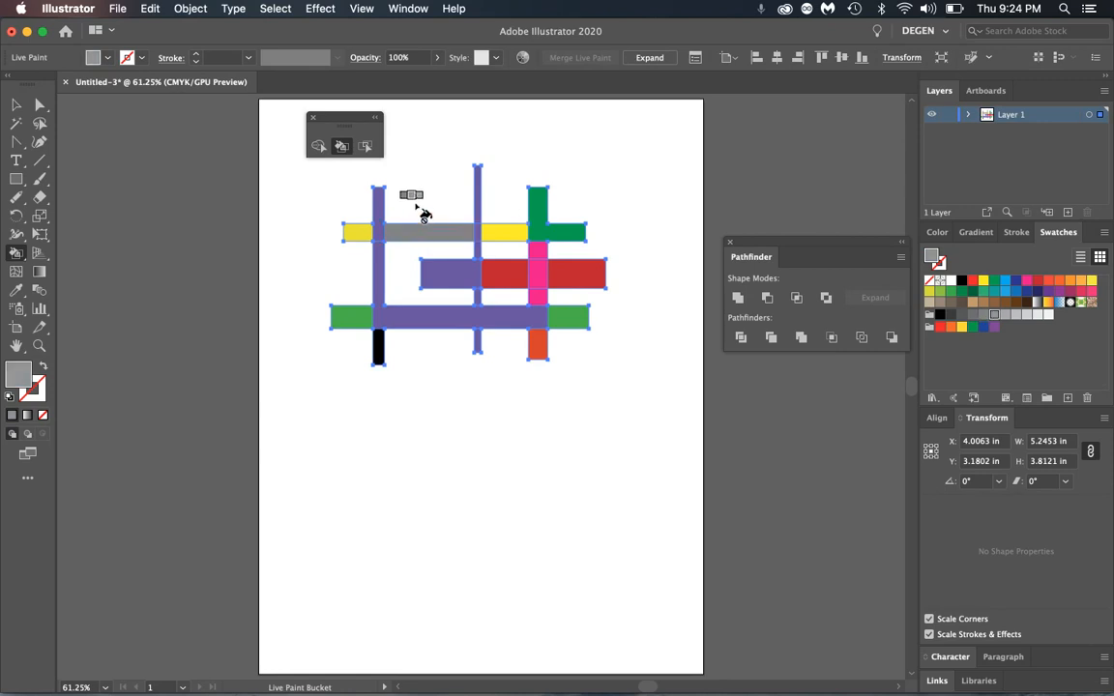
key(Right)
key(Right)
key(Right)
key(Right)
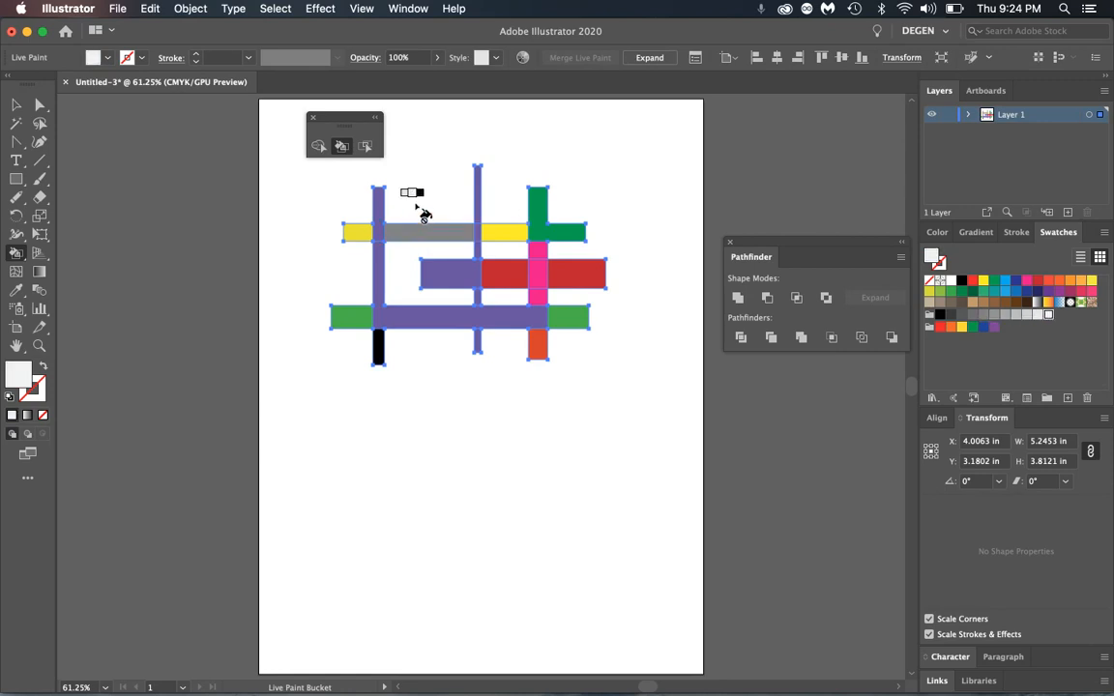
key(Down)
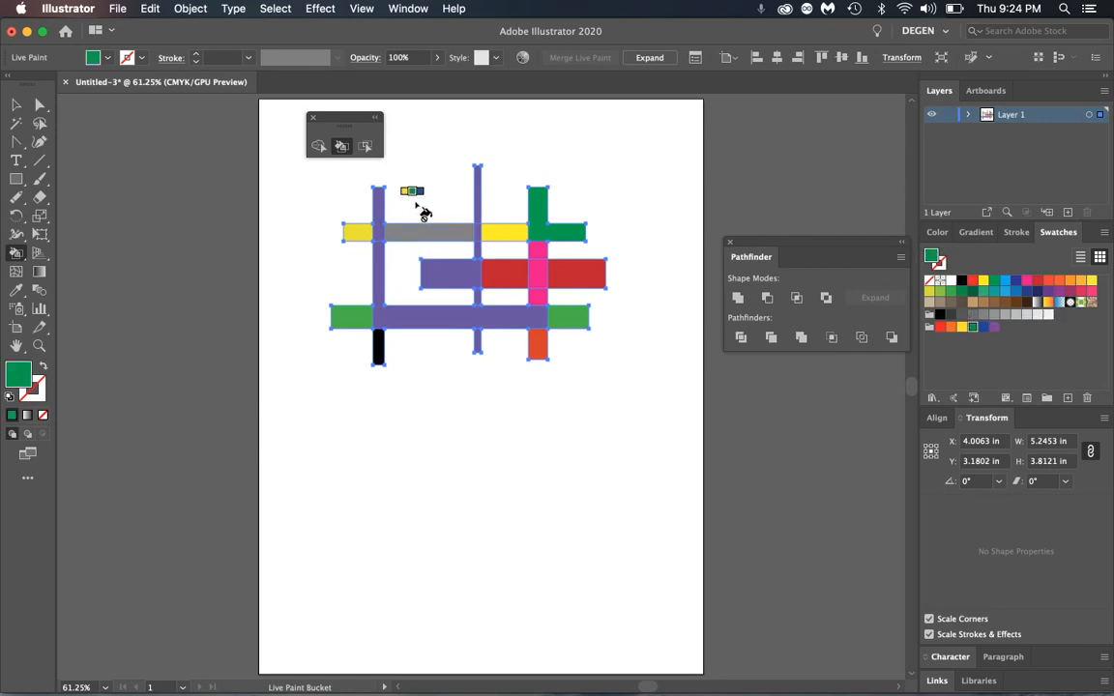
click(358, 232)
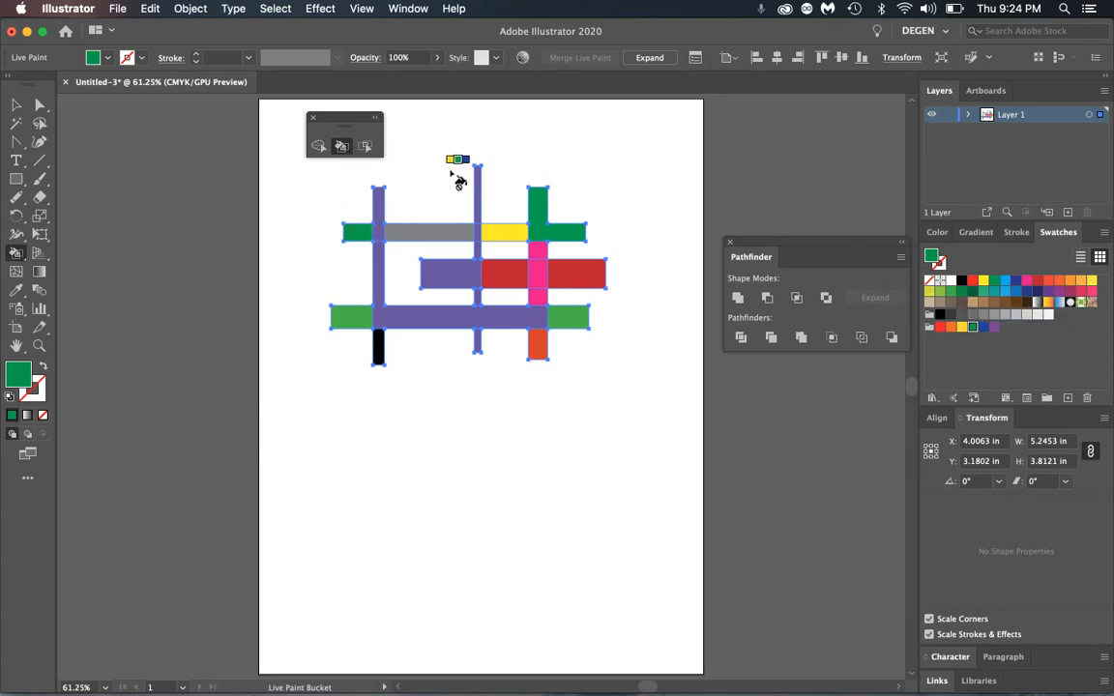
- Delete the whole Live Paint group from the artboard and close the floating Live Paint and Shape Builder tool set
click(18, 106)
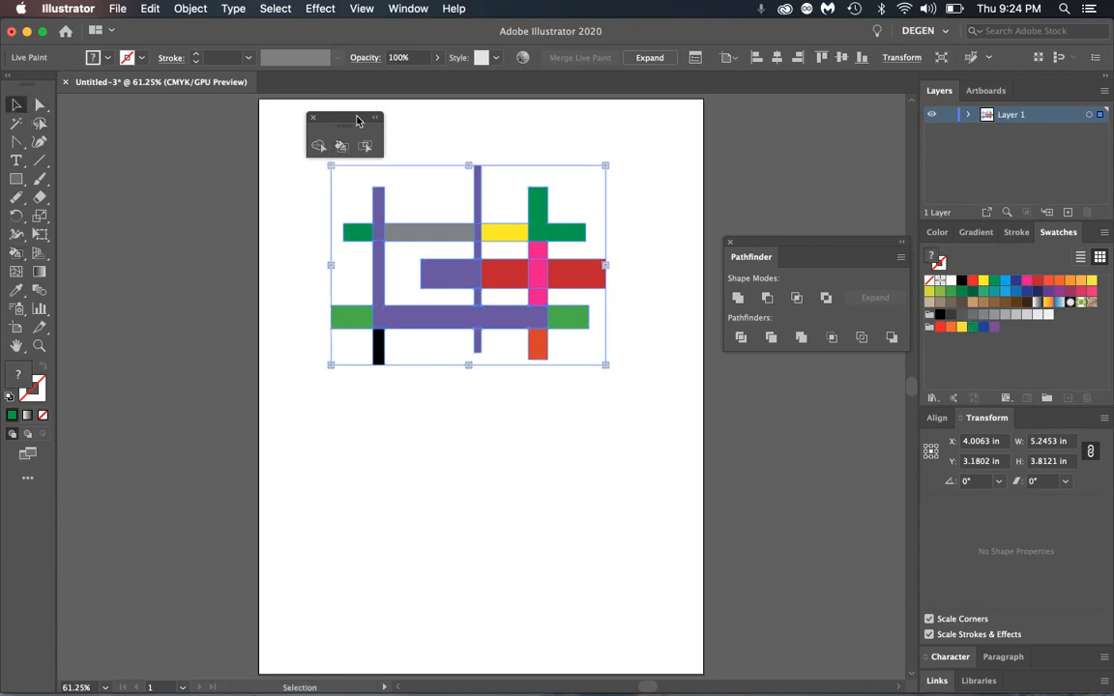
key(Delete)
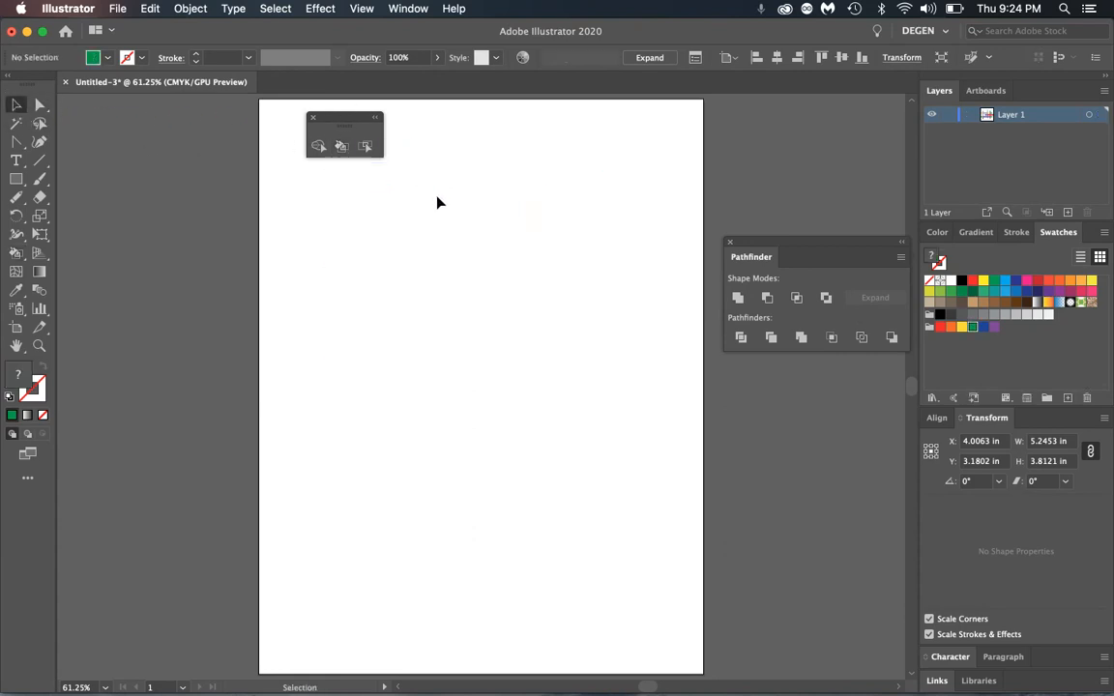
click(313, 117)
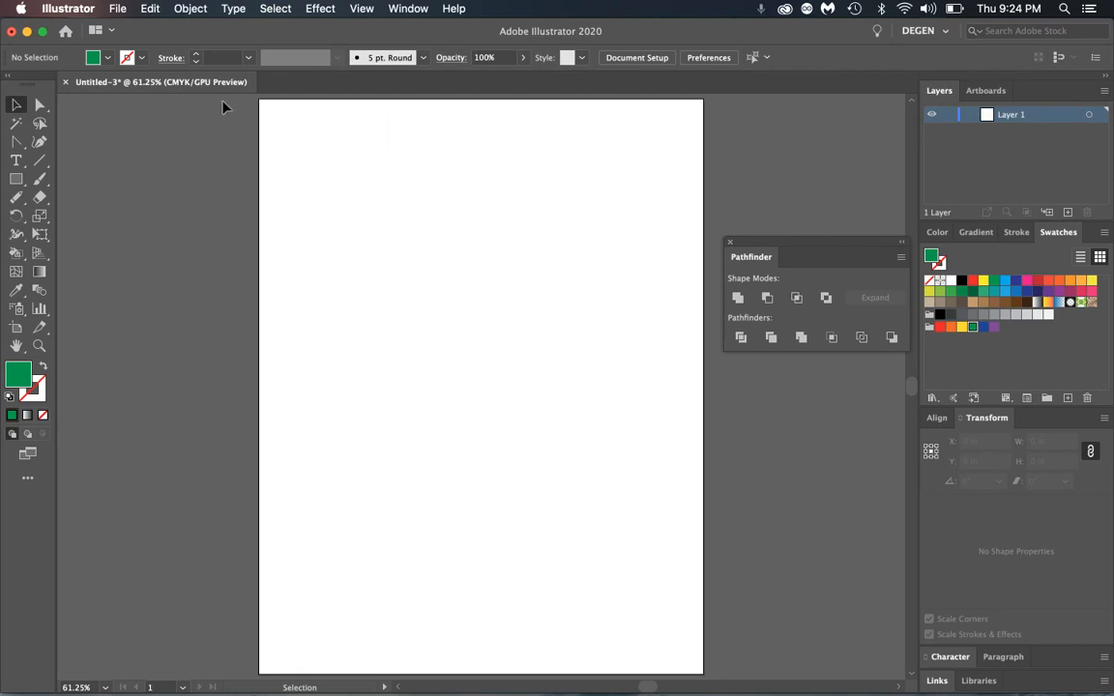